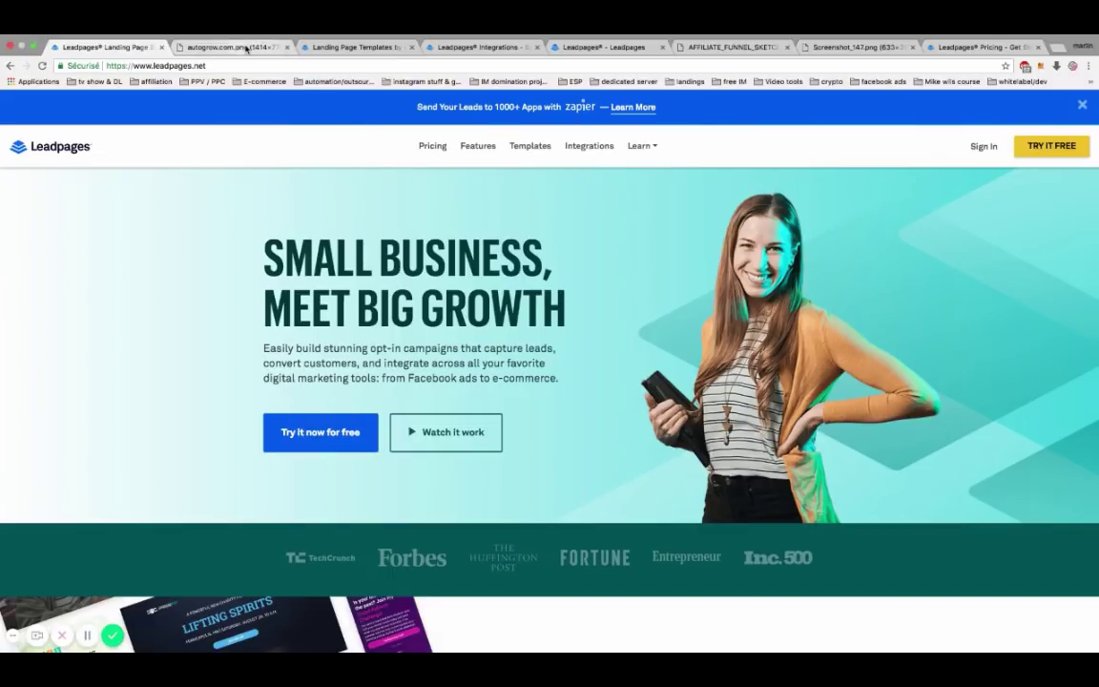
View the simple email sales funnel diagram, and review the campaign, lead acquisition and analytics sections of the Leadpages home page
click(236, 46)
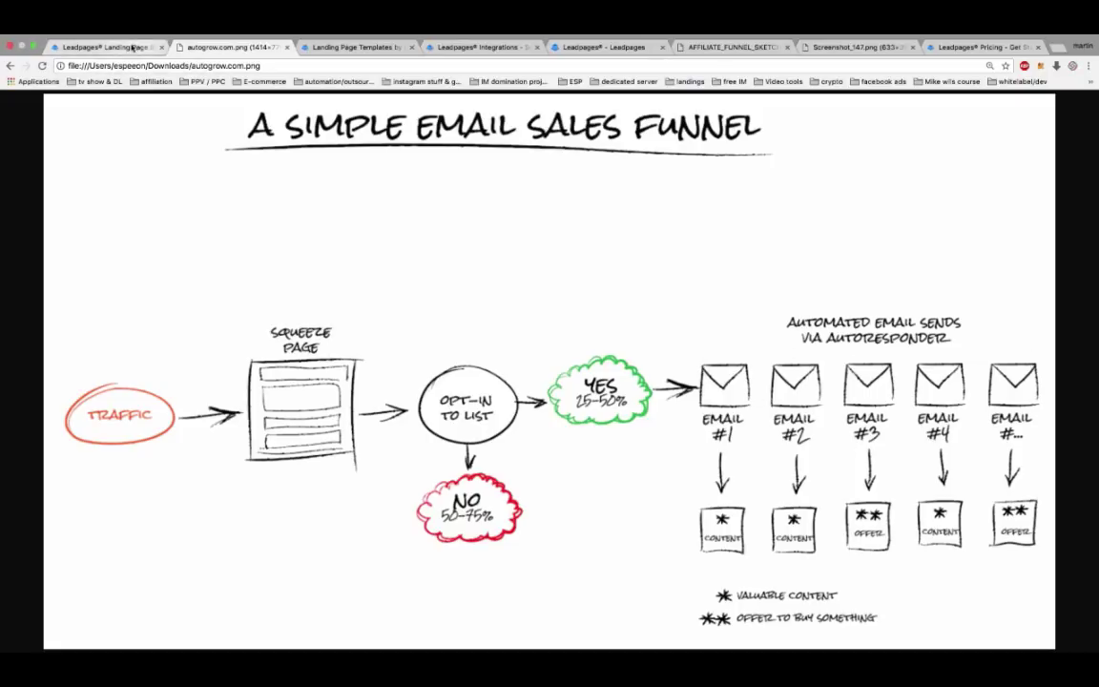
click(116, 46)
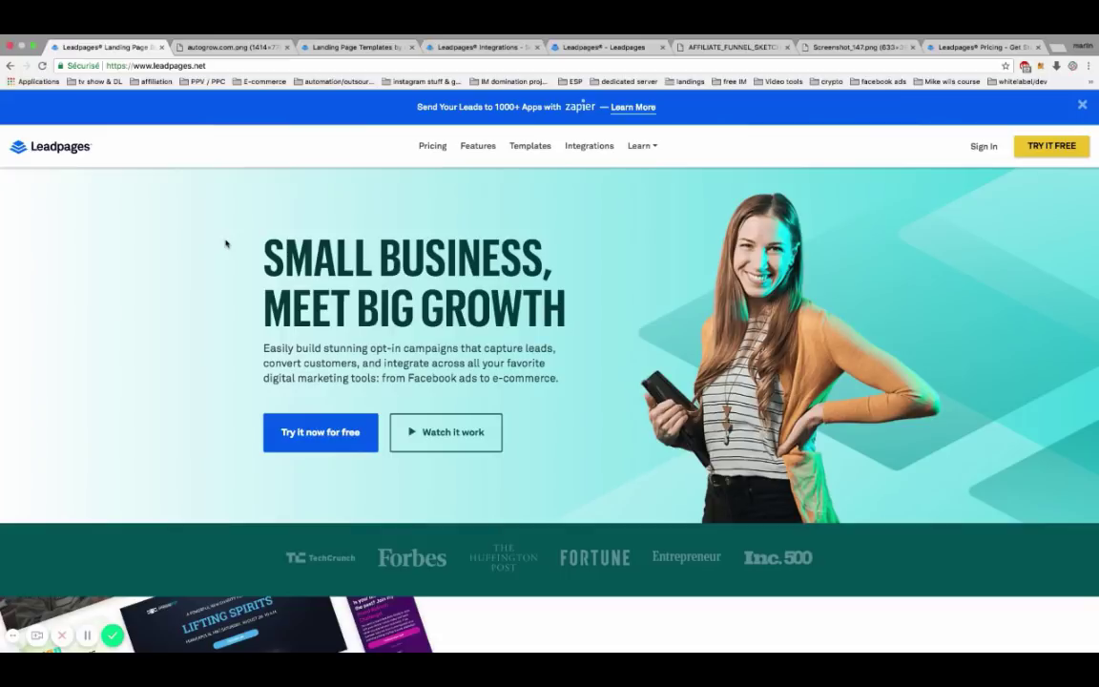
scroll(226, 243, down, 10)
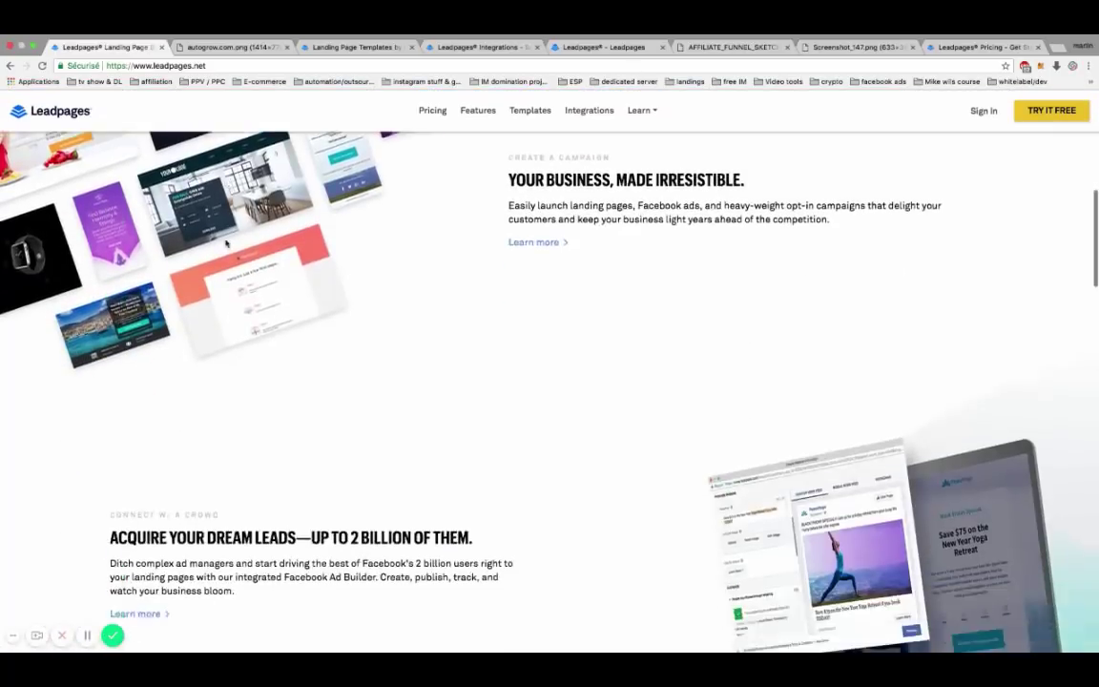
scroll(226, 243, down, 8)
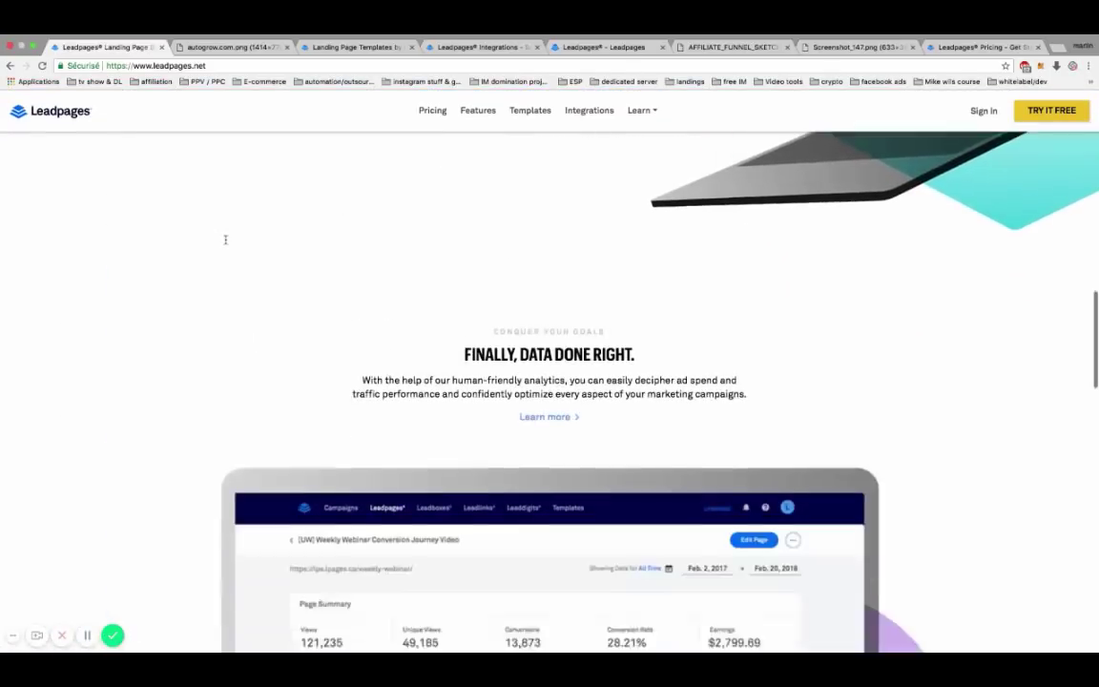
scroll(226, 241, down, 5)
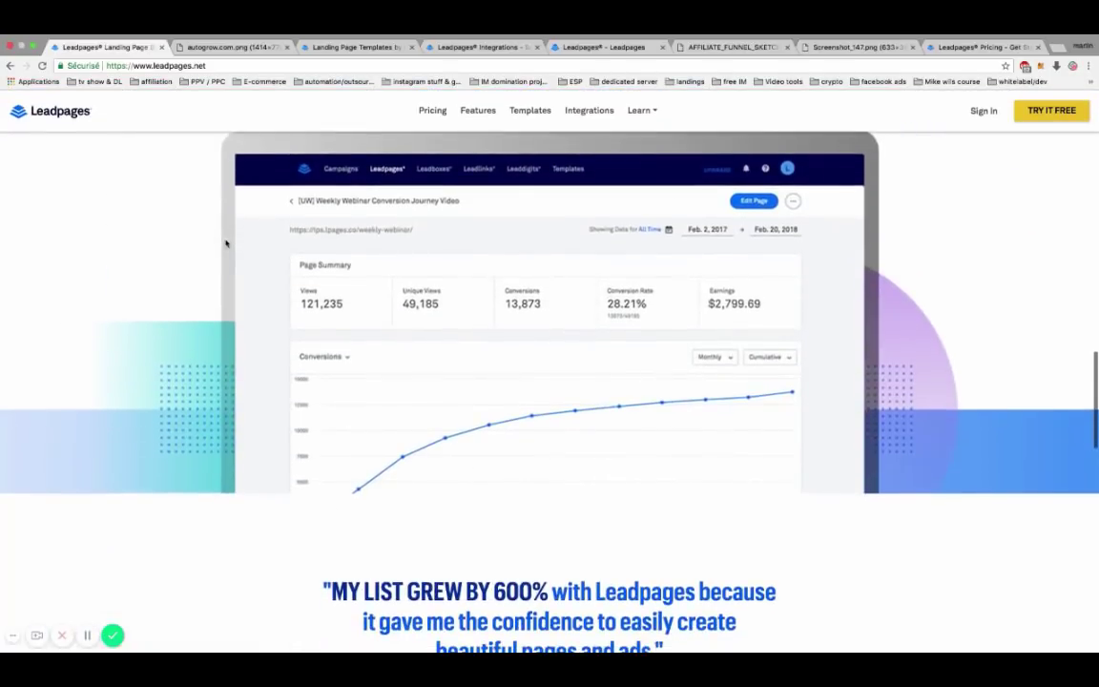
scroll(226, 243, up, 3)
scroll(519, 287, up, 10)
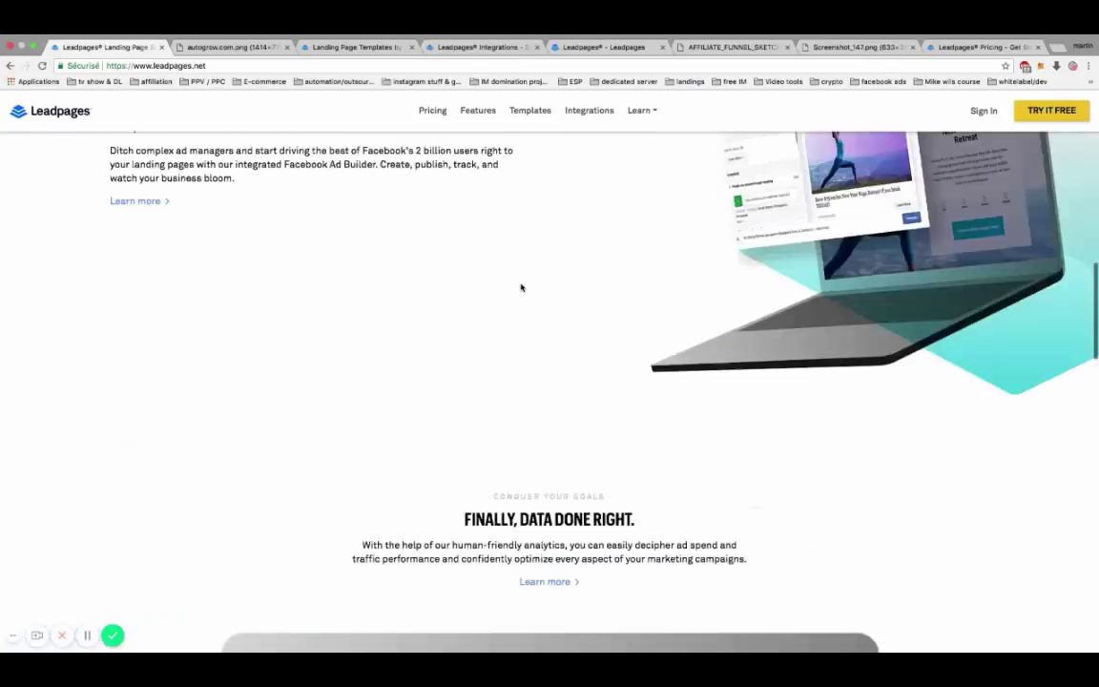
scroll(69, 276, up, 5)
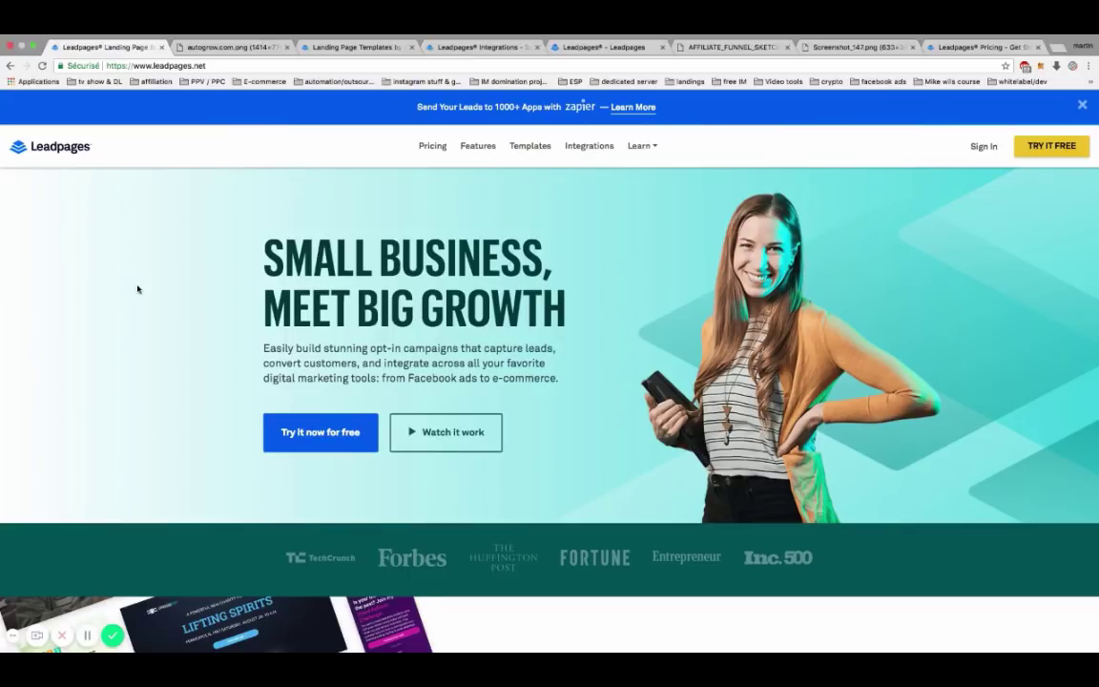
scroll(484, 433, down, 4)
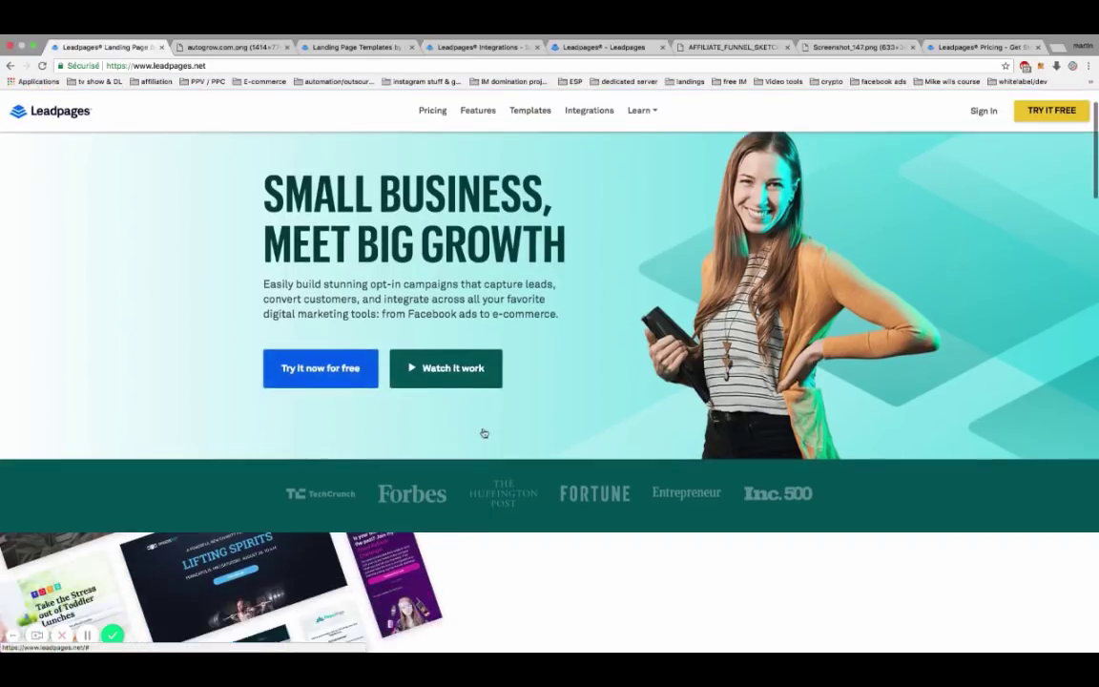
scroll(484, 432, up, 5)
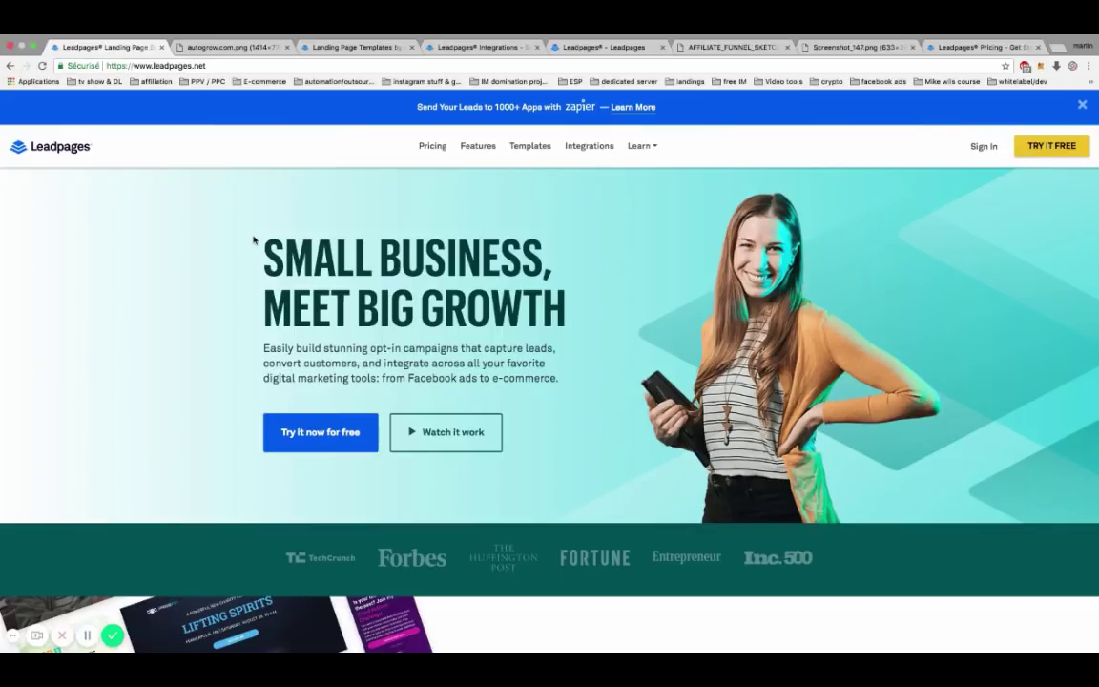
scroll(255, 240, down, 3)
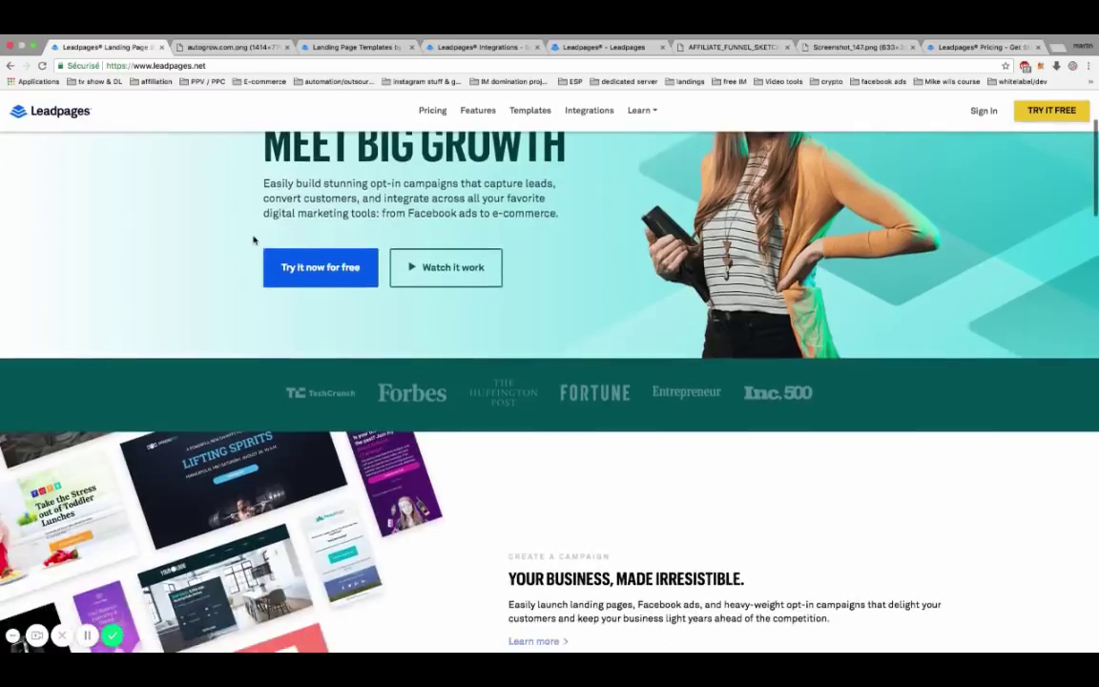
scroll(254, 240, up, 3)
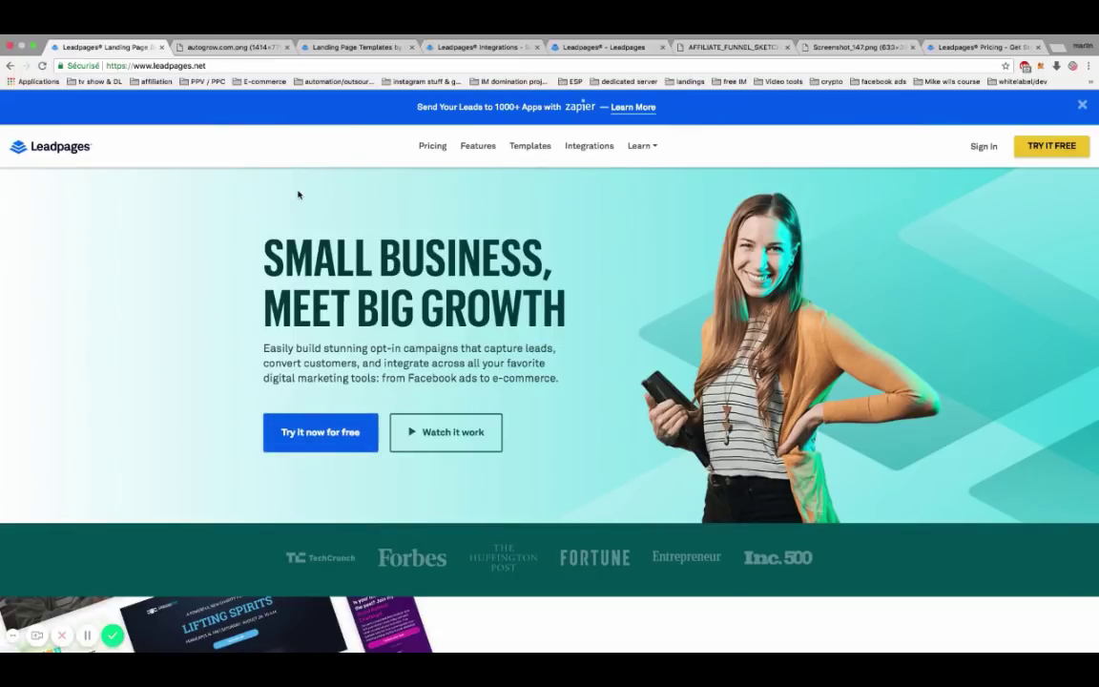
Go to the landing page templates gallery and look through the designs down to the page numbers
click(369, 49)
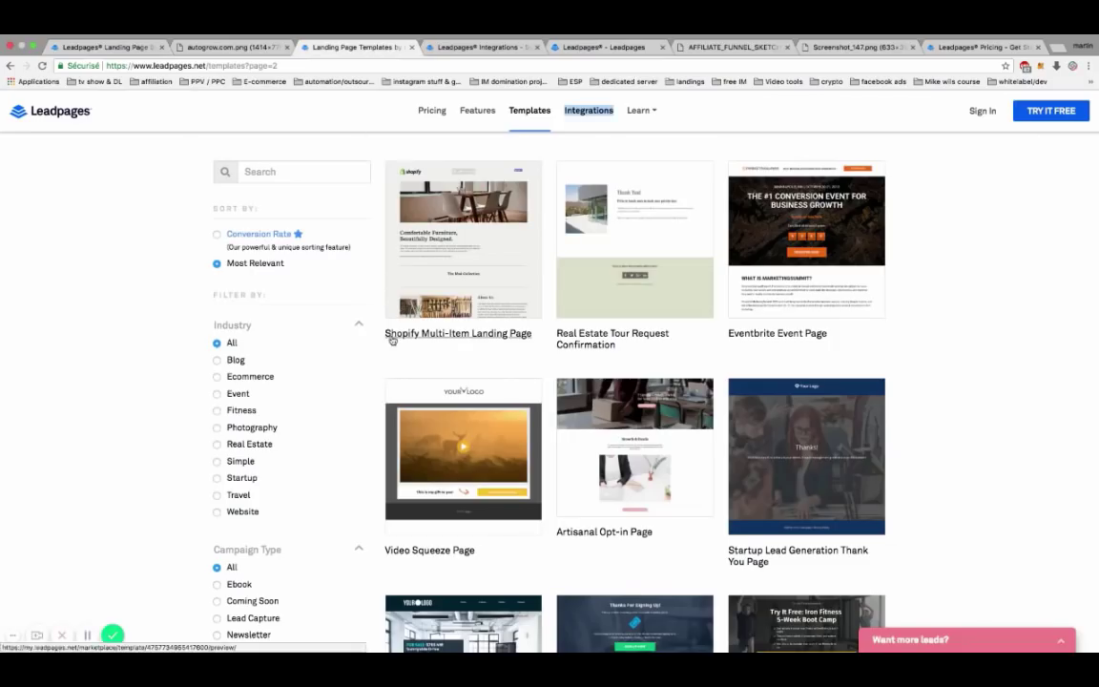
scroll(392, 340, up, 3)
scroll(462, 267, down, 3)
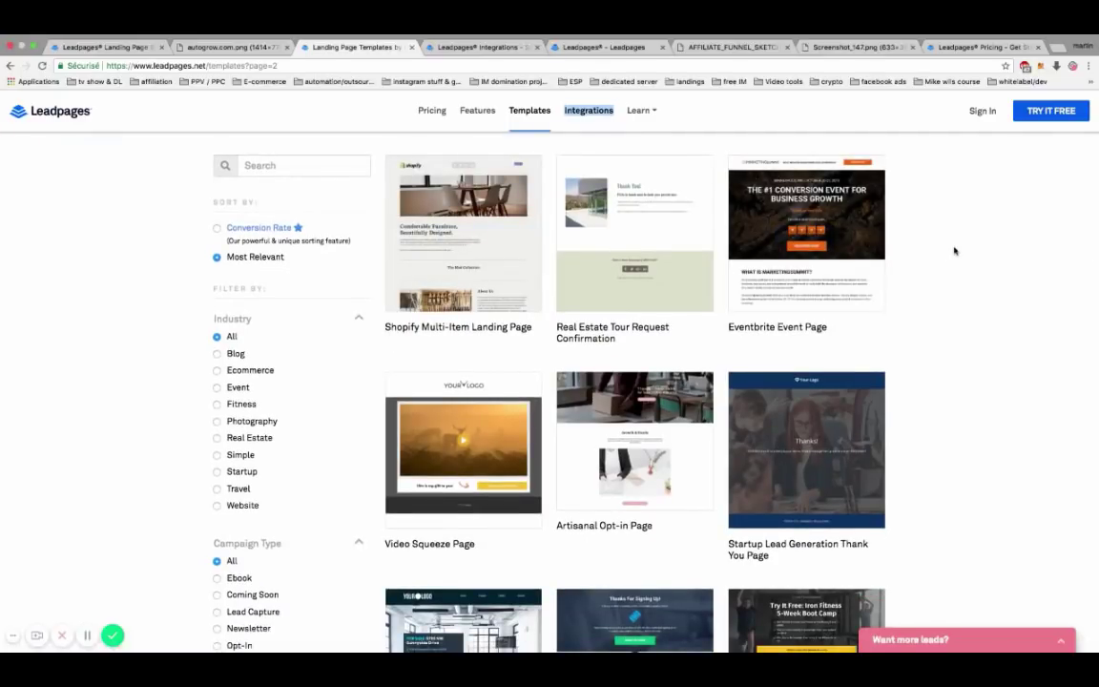
scroll(954, 251, down, 4)
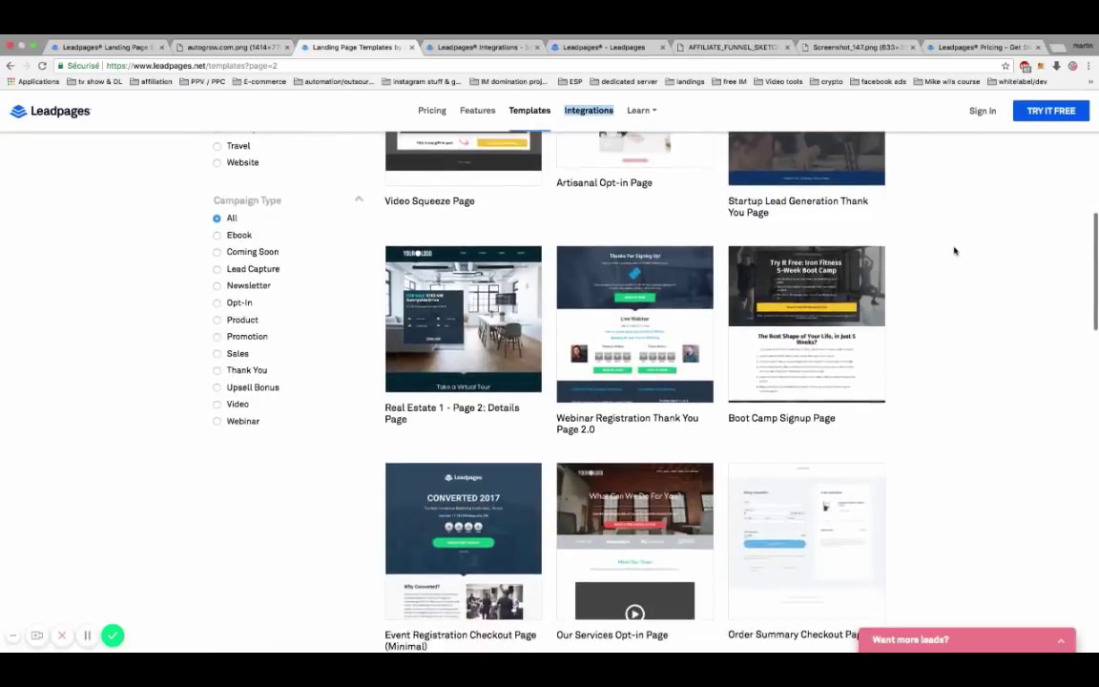
scroll(953, 251, down, 9)
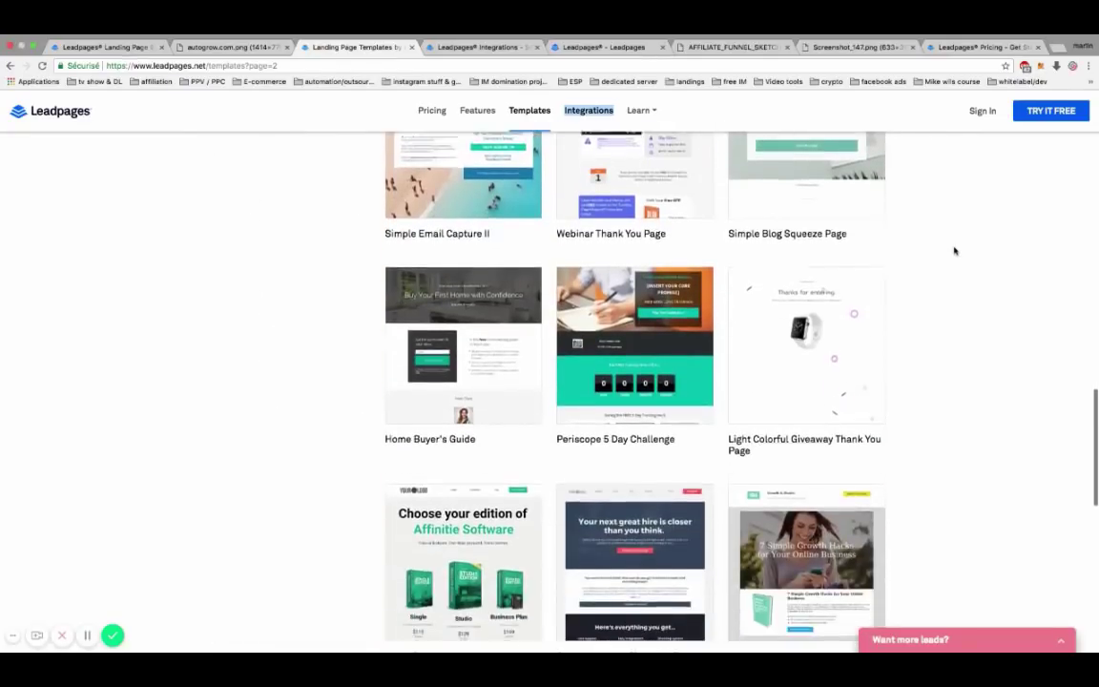
scroll(954, 251, down, 4)
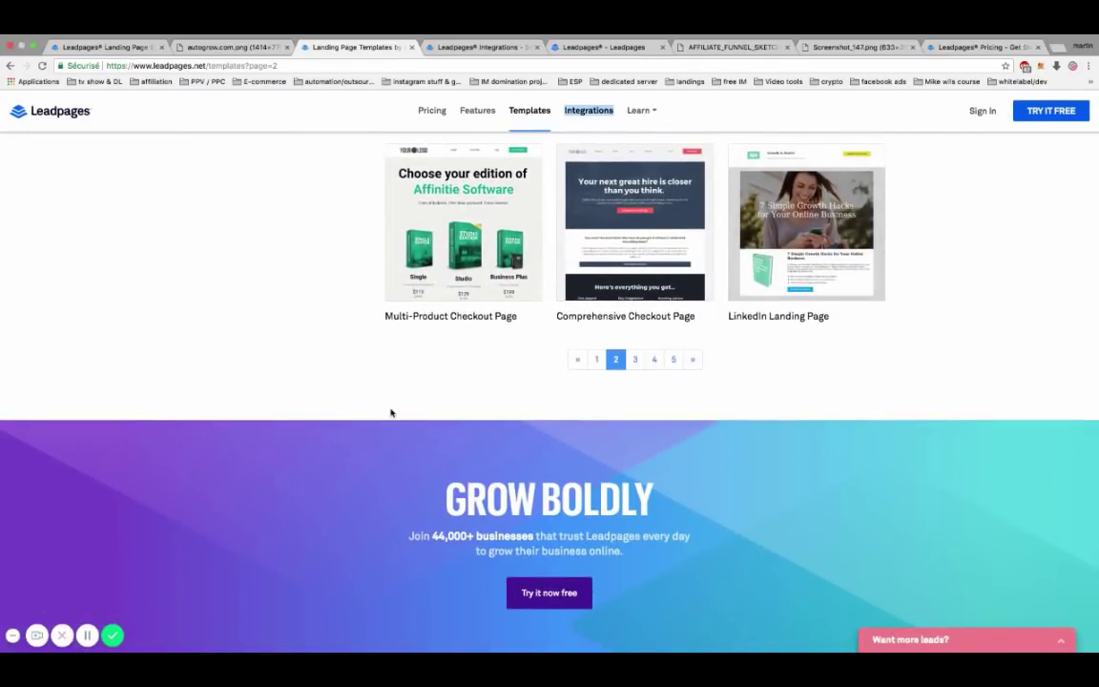
Filter the templates to the Fitness industry and look through the matching landing page designs
scroll(390, 412, up, 11)
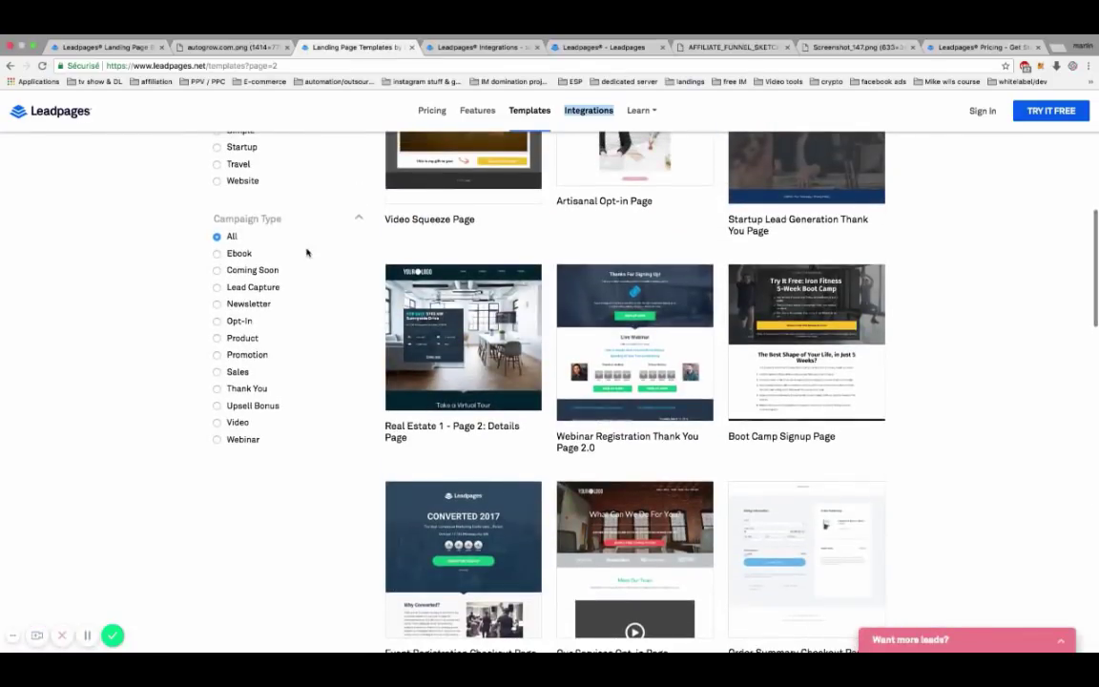
scroll(195, 286, up, 2)
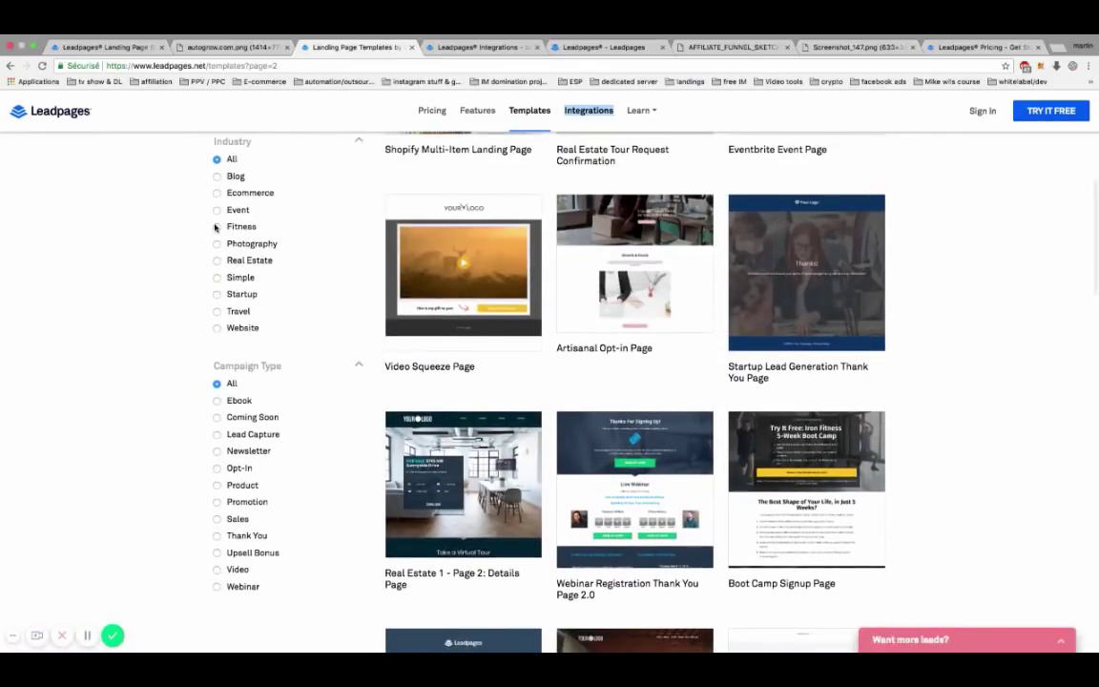
click(215, 227)
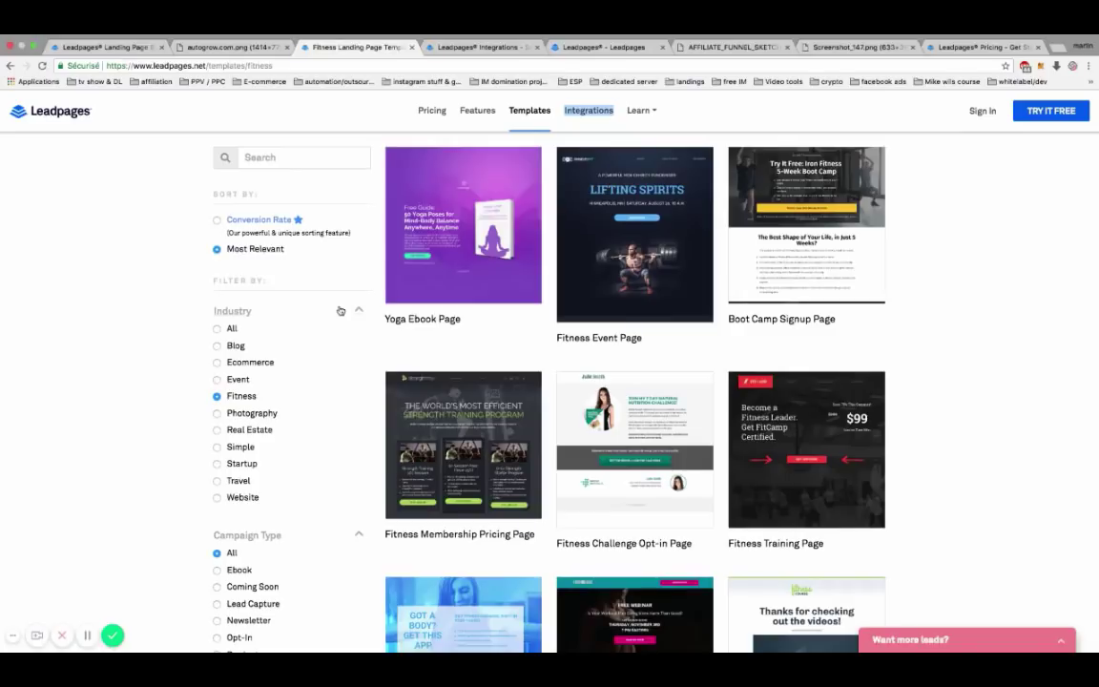
scroll(697, 289, up, 1)
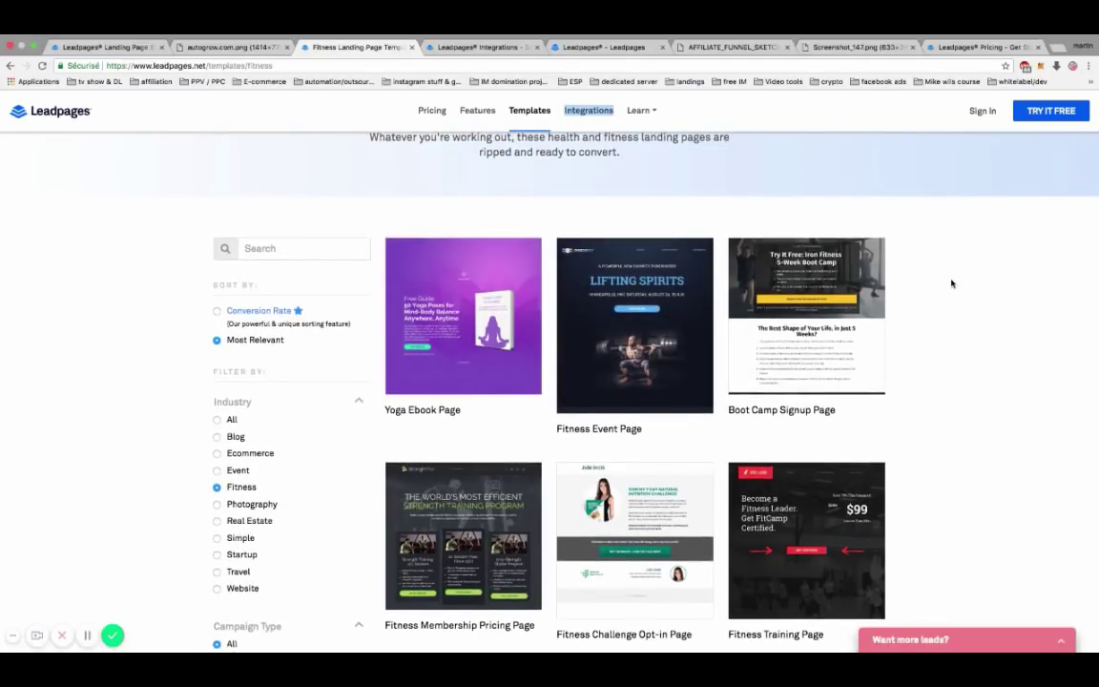
mouse_move(675, 351)
scroll(491, 456, down, 5)
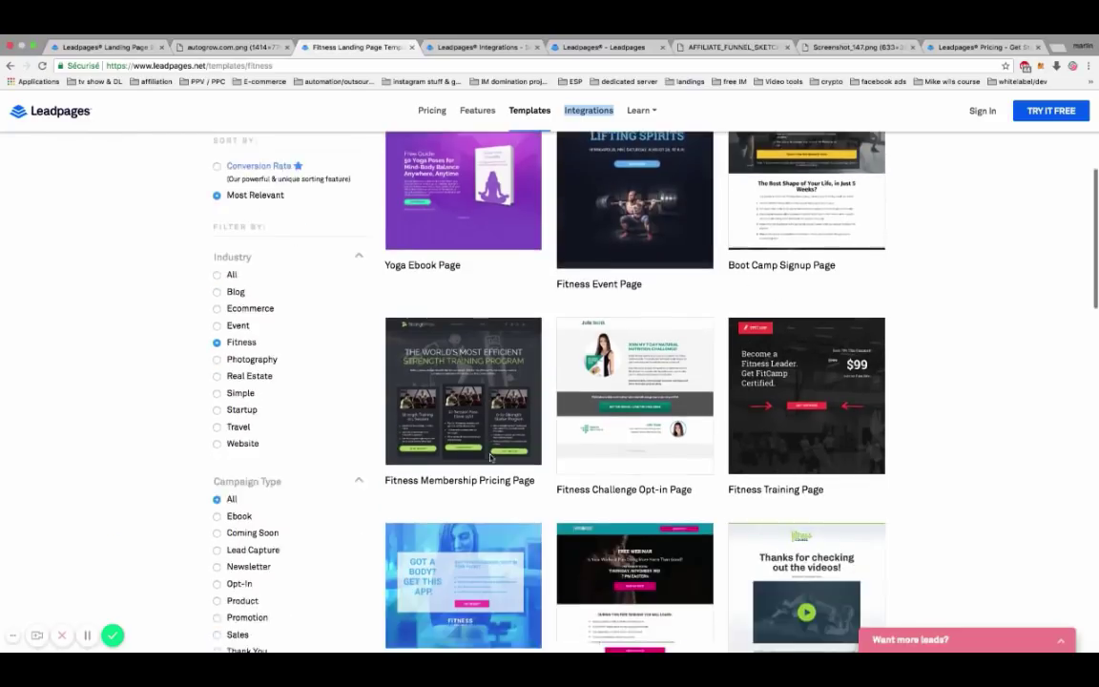
scroll(490, 456, down, 5)
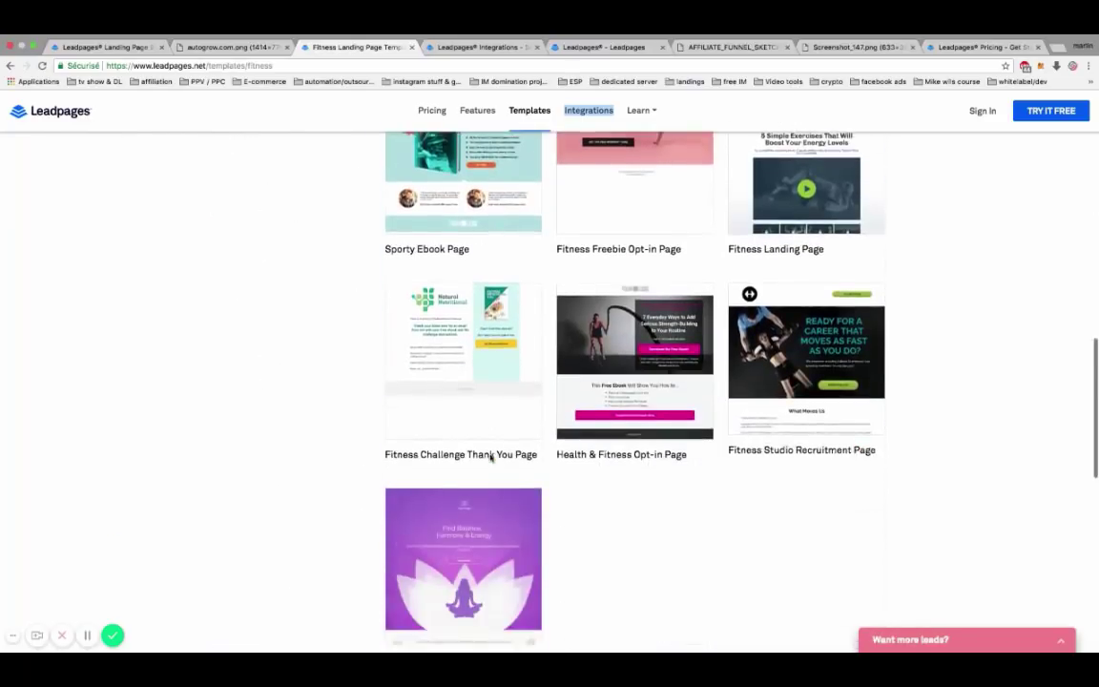
scroll(490, 458, up, 10)
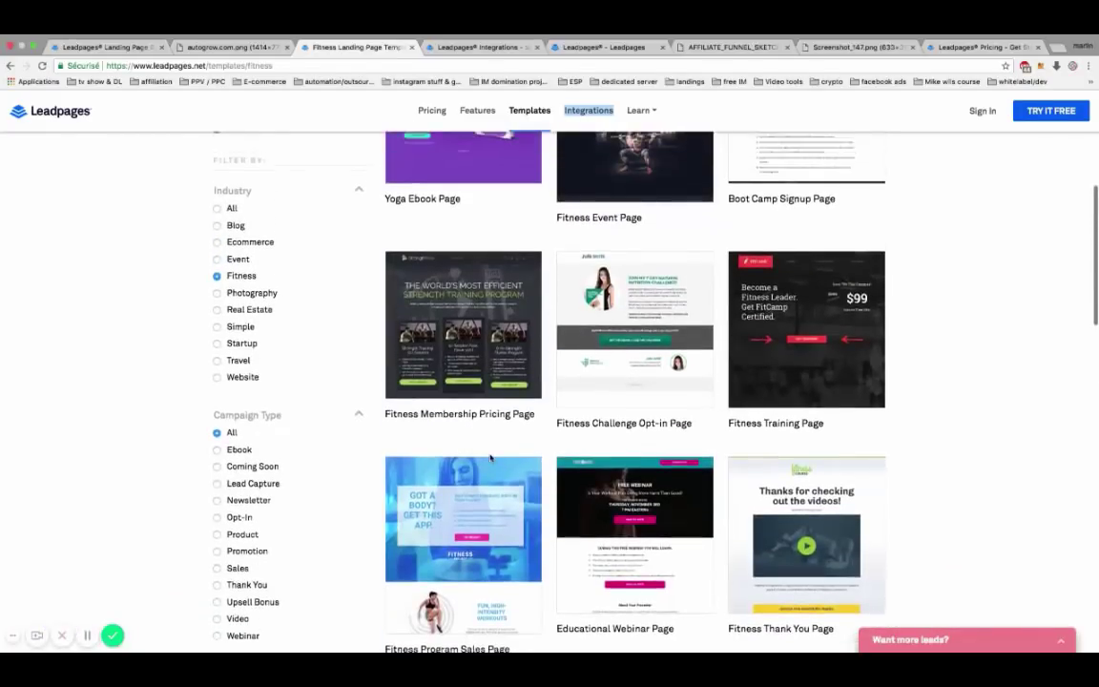
scroll(491, 458, up, 1)
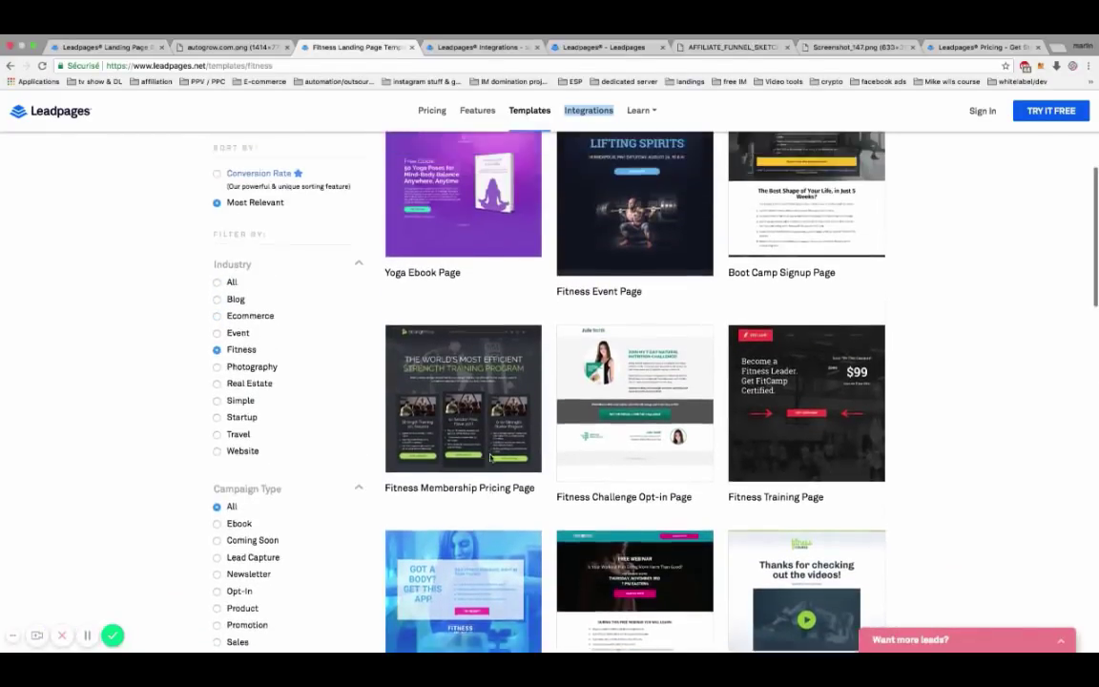
Switch the template industry filter to Real Estate and look through the matching landing page designs
click(250, 399)
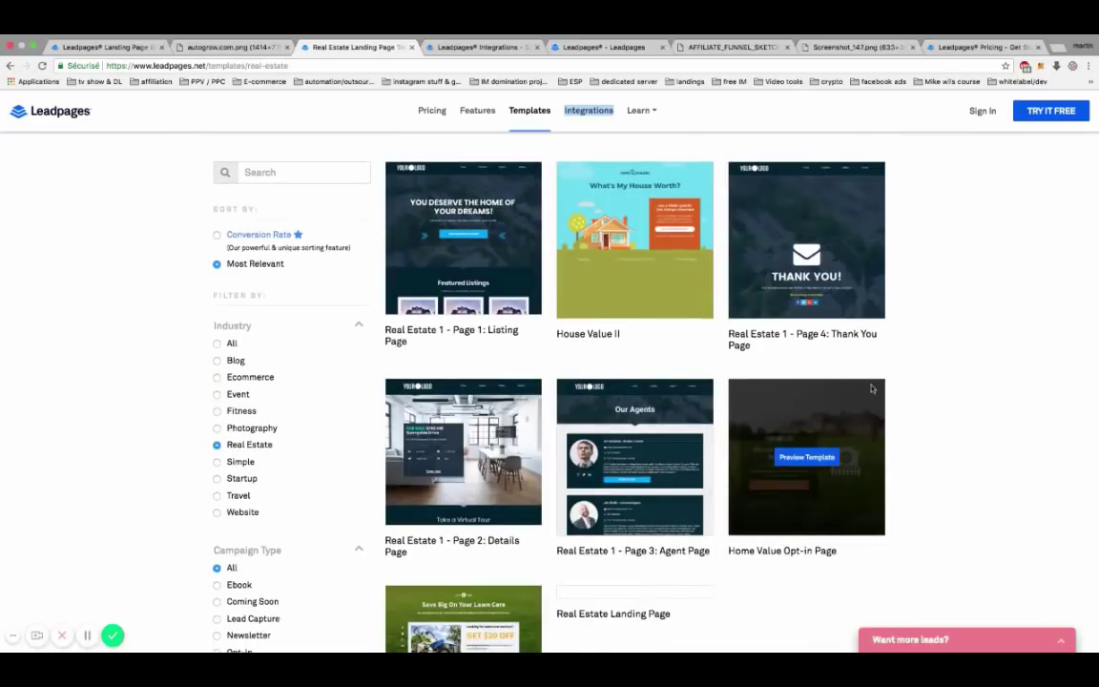
scroll(935, 375, up, 5)
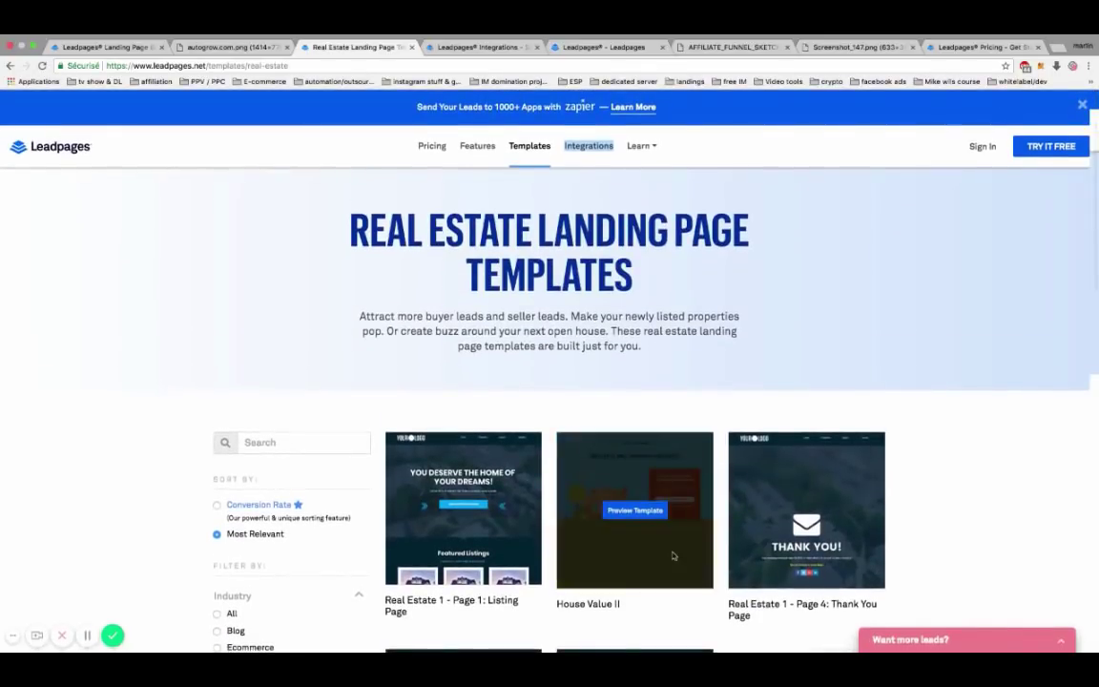
scroll(673, 555, down, 3)
scroll(672, 555, down, 2)
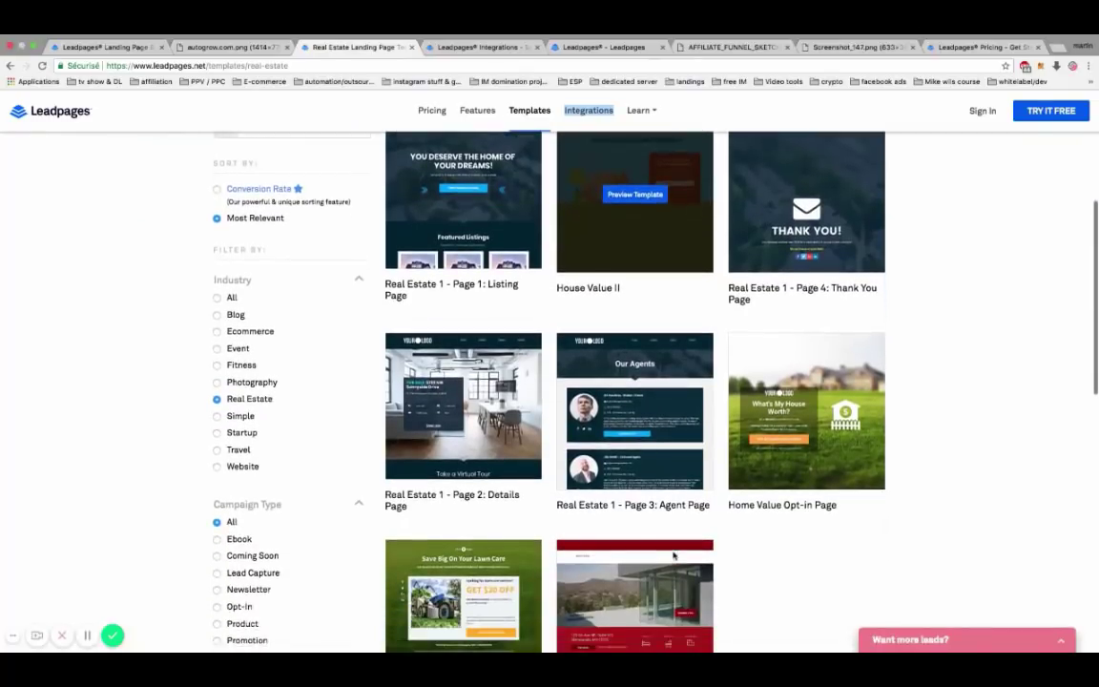
scroll(915, 381, down, 4)
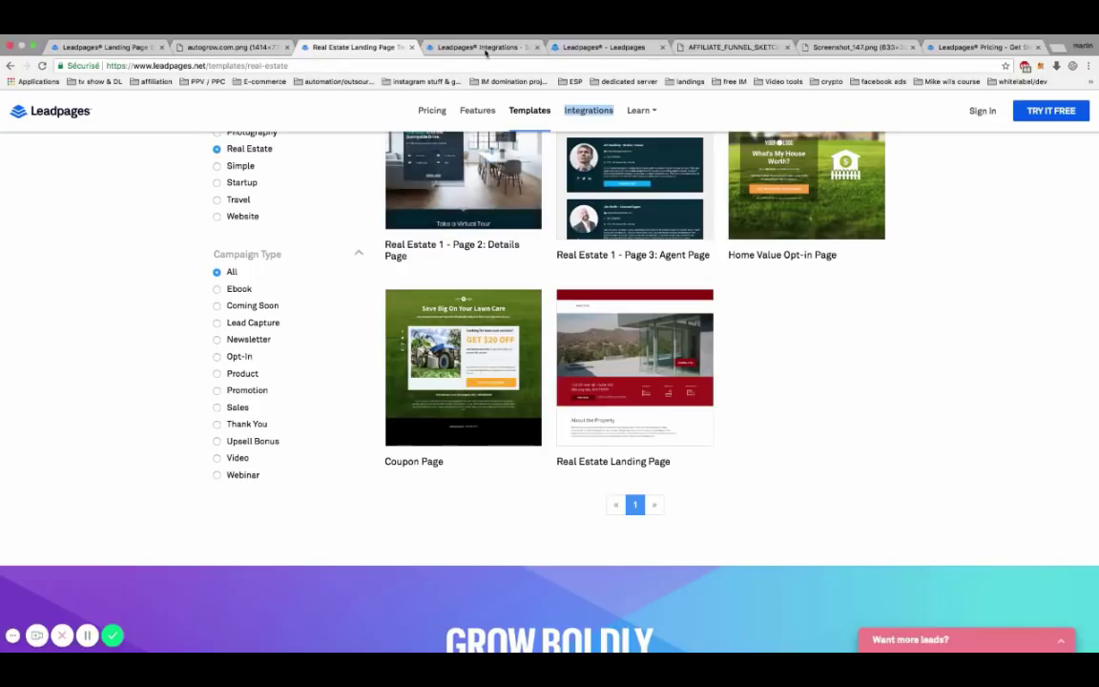
Go to the Leadpages integrations page and examine the supported apps, from Zapier and Stripe to PayPal, Twitter and Wix
click(485, 48)
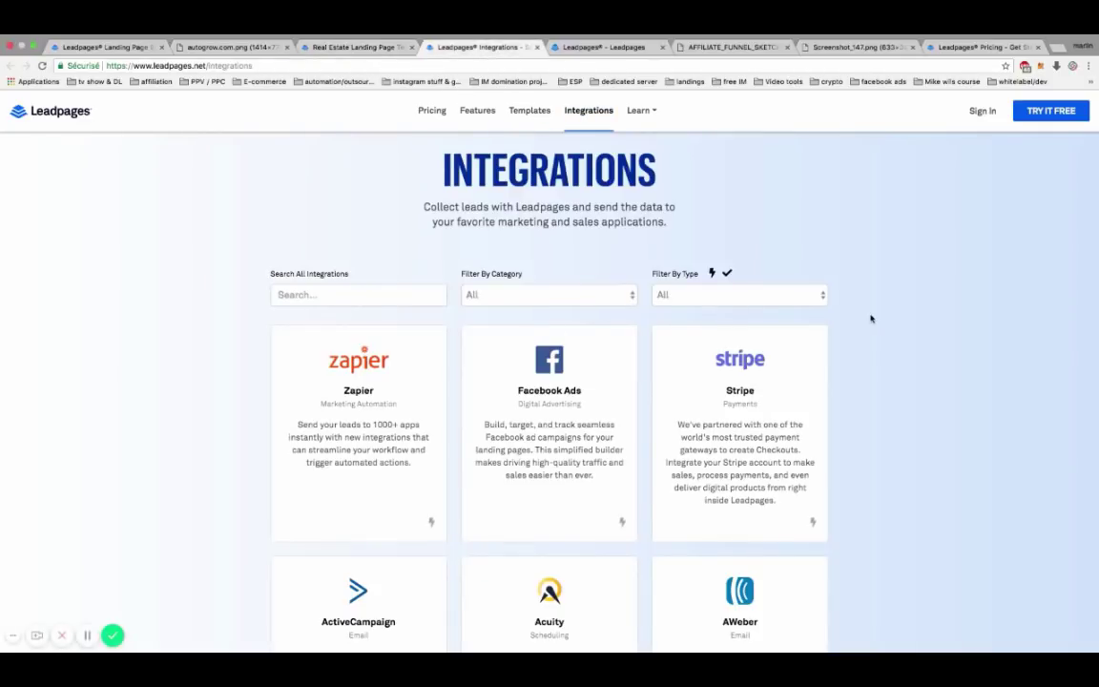
scroll(871, 318, down, 2)
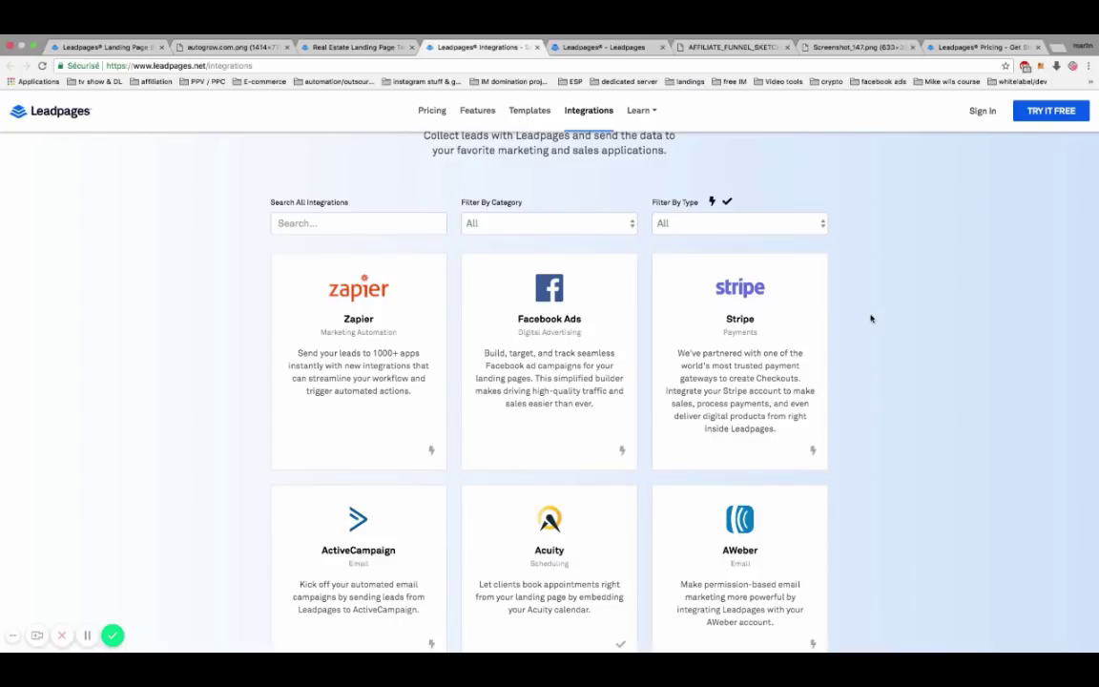
scroll(870, 318, down, 2)
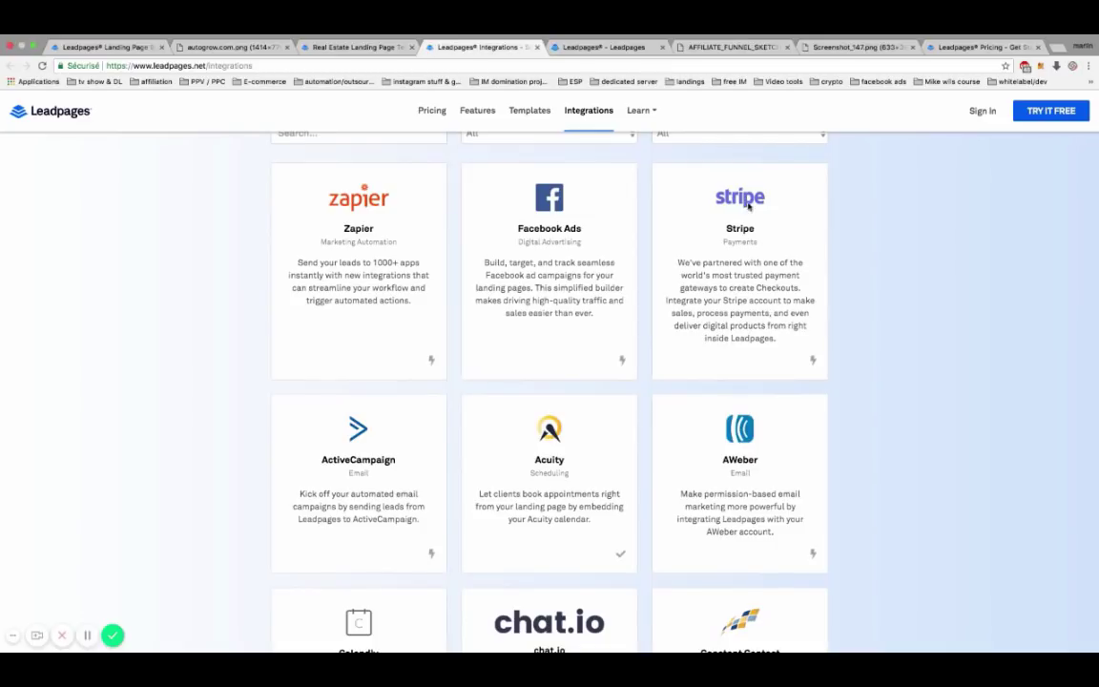
scroll(747, 202, down, 12)
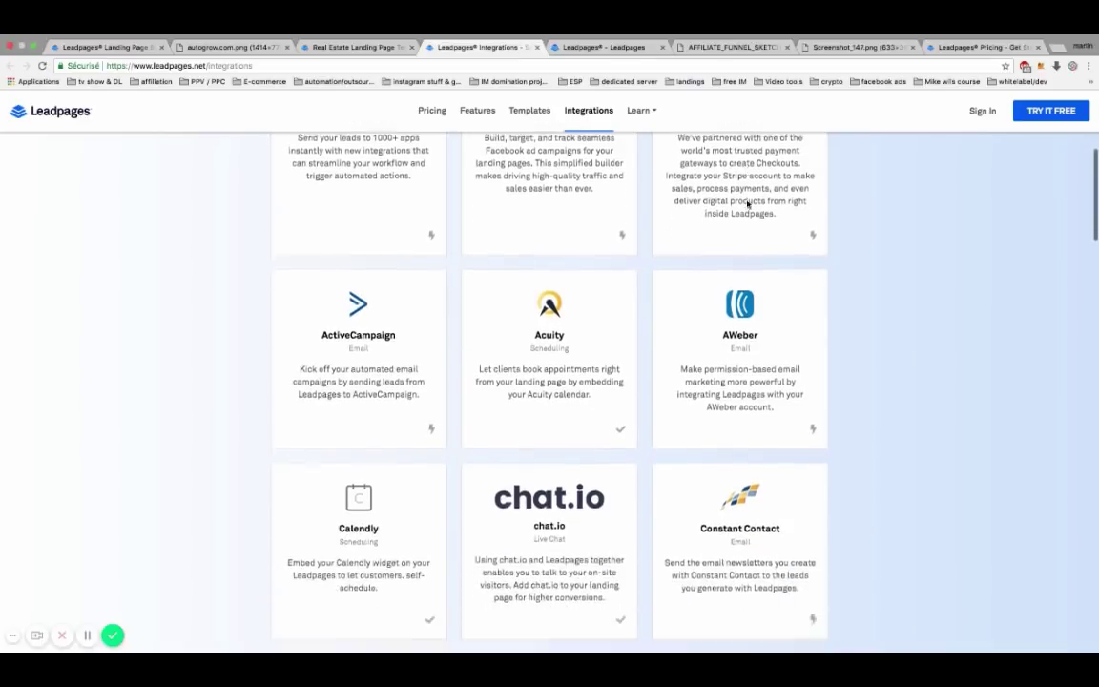
scroll(747, 202, down, 20)
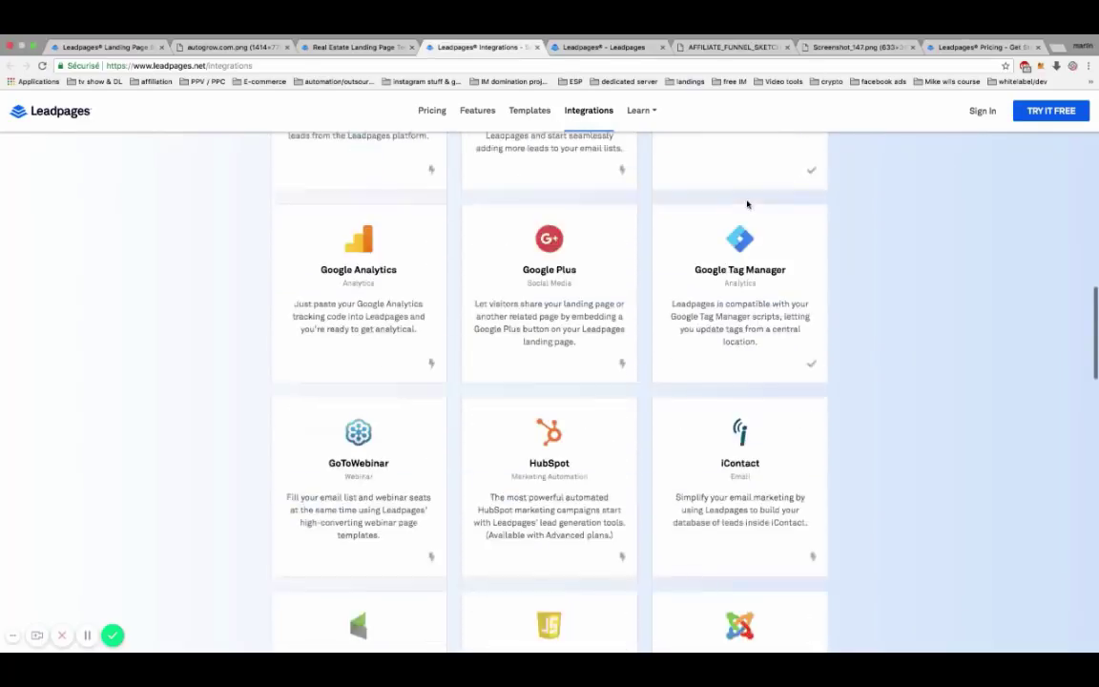
scroll(746, 204, down, 7)
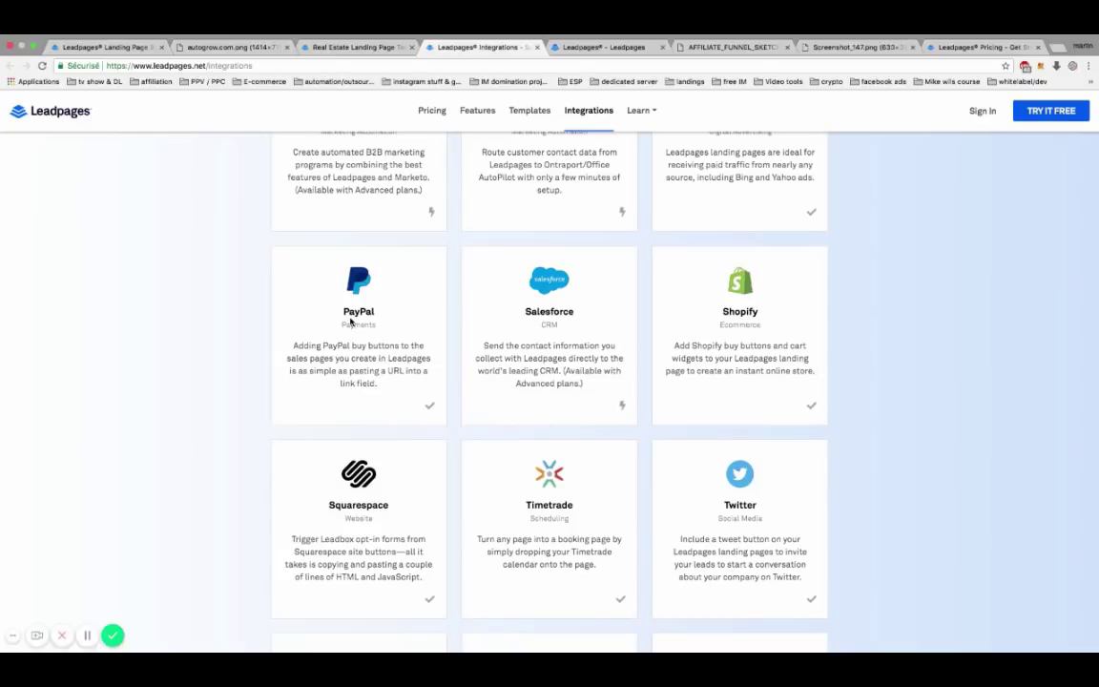
scroll(351, 322, down, 5)
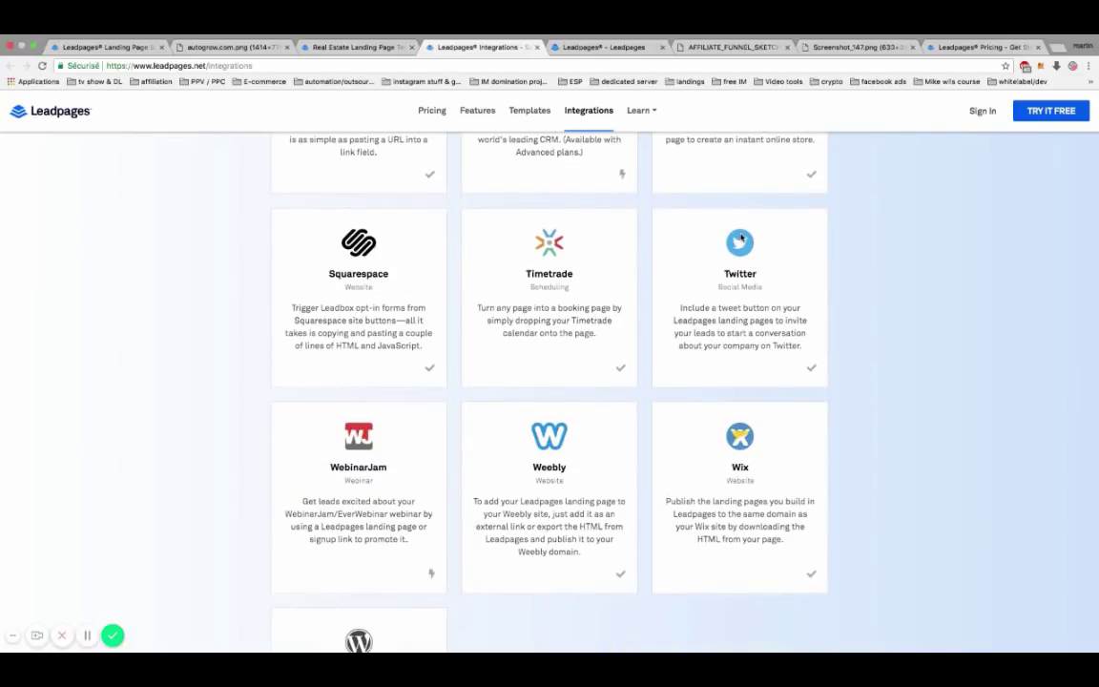
Switch from the integrations page to the Leadpages account's template library and look over the Drag & Drop templates
scroll(741, 238, up, 20)
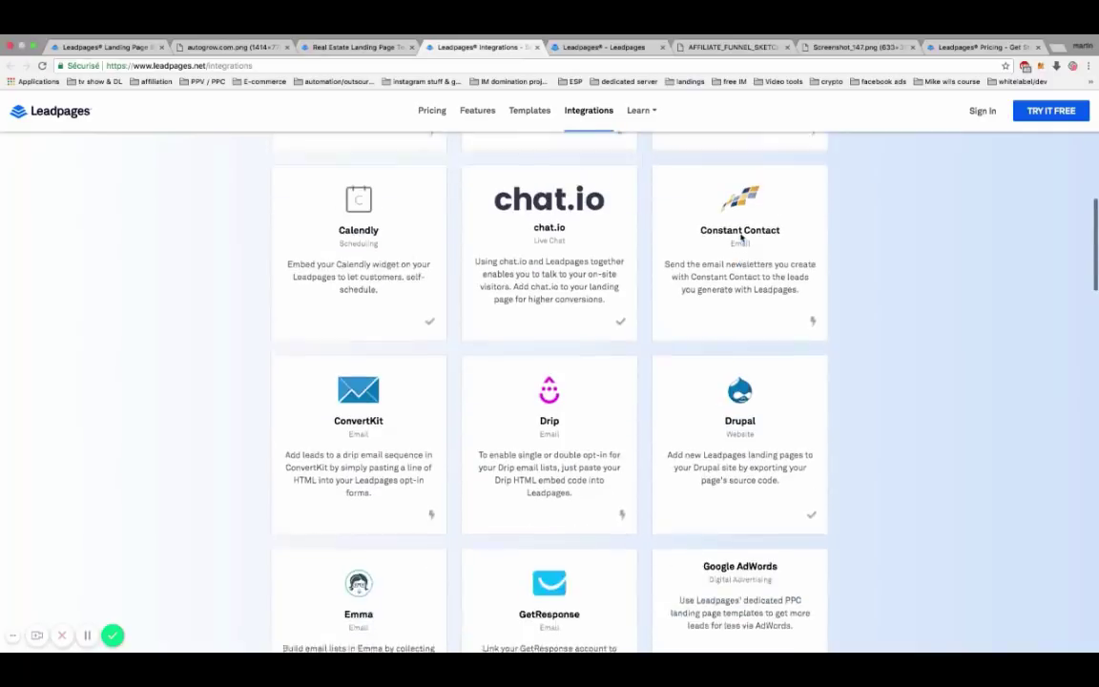
scroll(741, 238, up, 10)
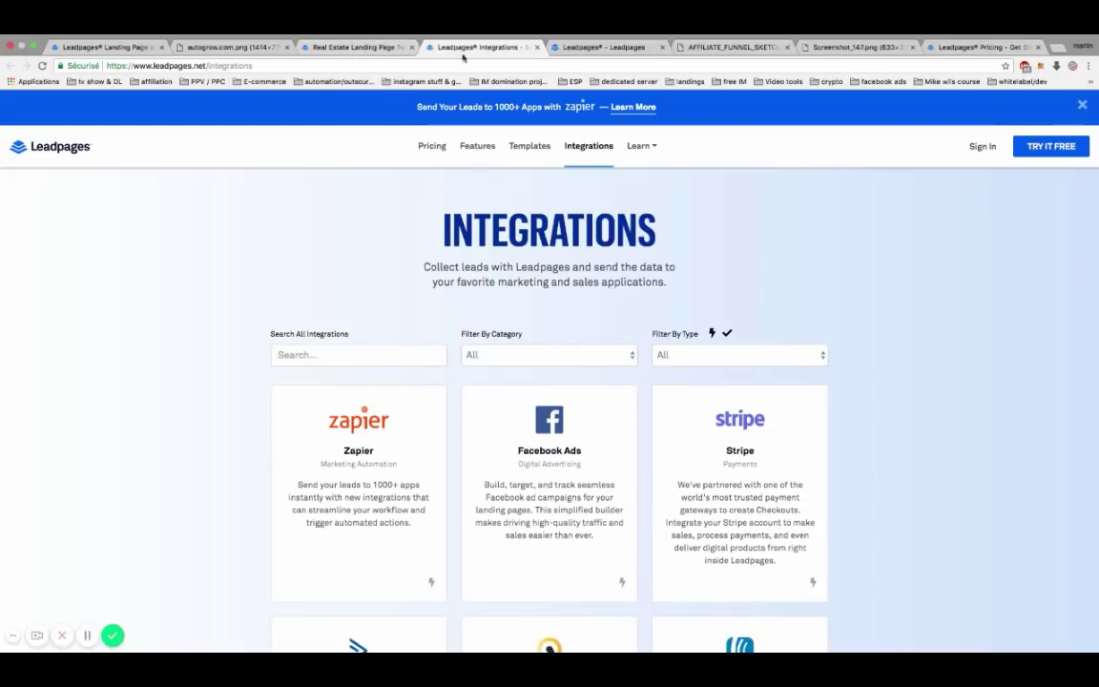
click(592, 46)
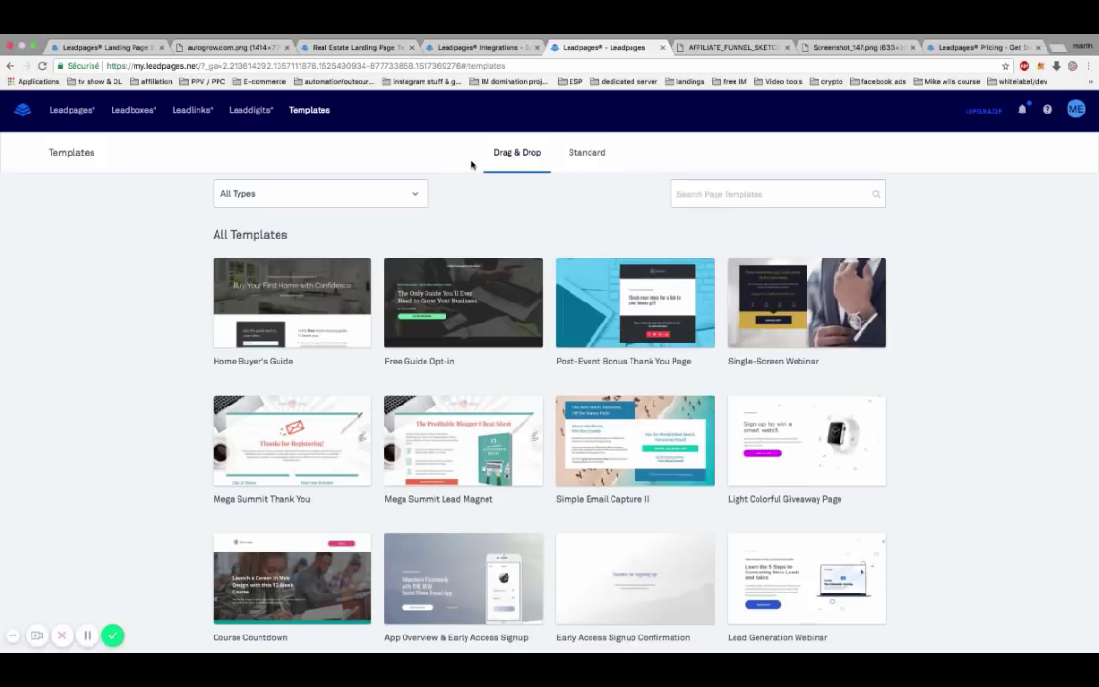
scroll(467, 171, down, 5)
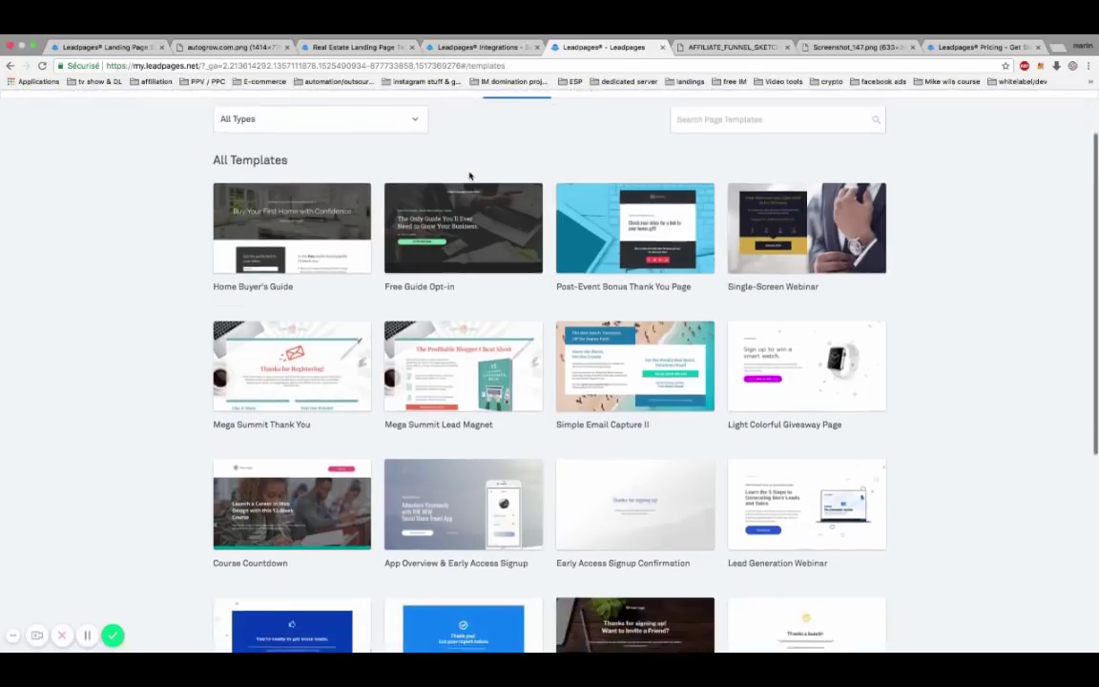
scroll(469, 174, up, 3)
scroll(470, 174, up, 2)
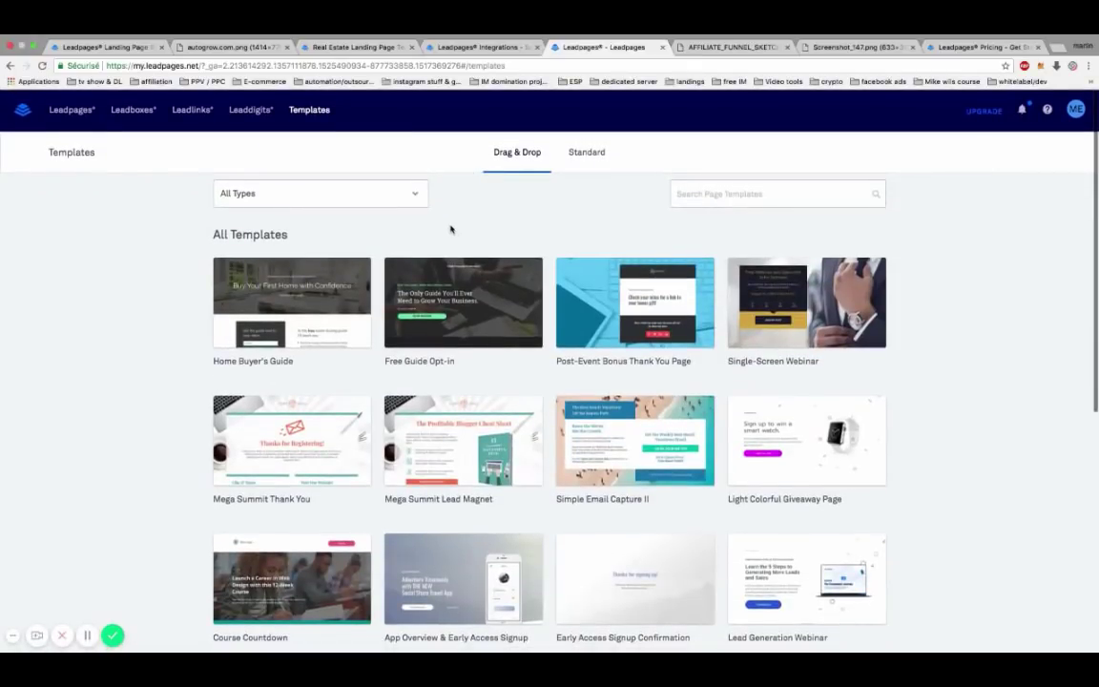
Review the available template types and filter the Drag & Drop templates to Author
click(411, 194)
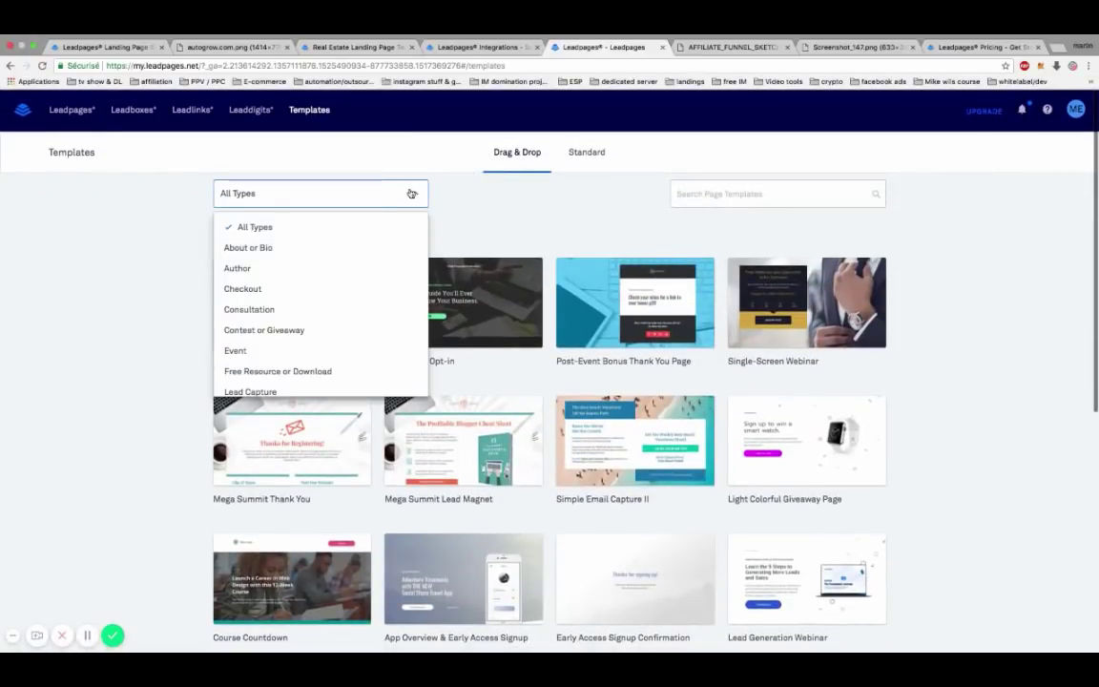
scroll(334, 251, down, 3)
scroll(334, 253, down, 4)
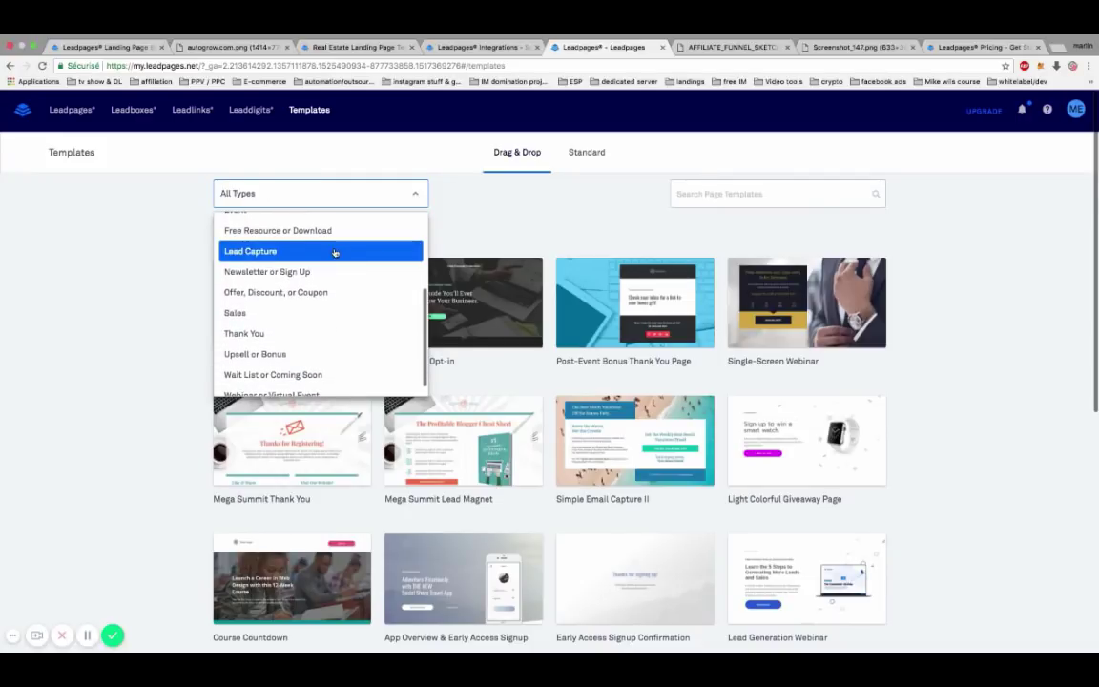
scroll(335, 252, down, 1)
scroll(335, 253, up, 5)
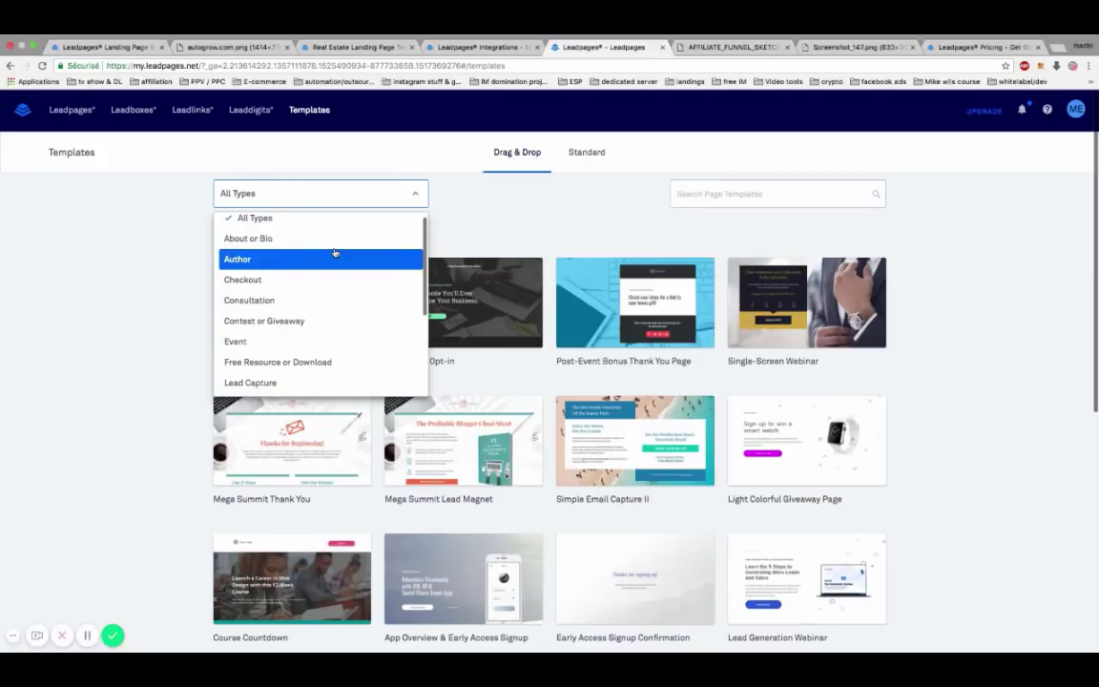
scroll(335, 253, down, 2)
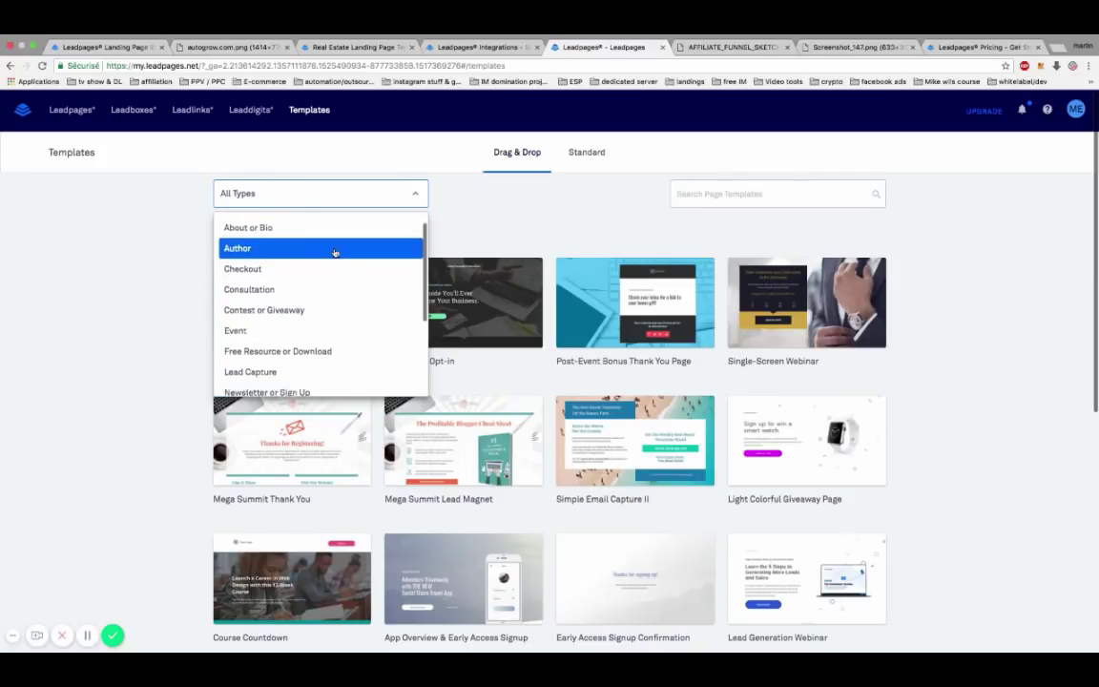
scroll(335, 253, down, 3)
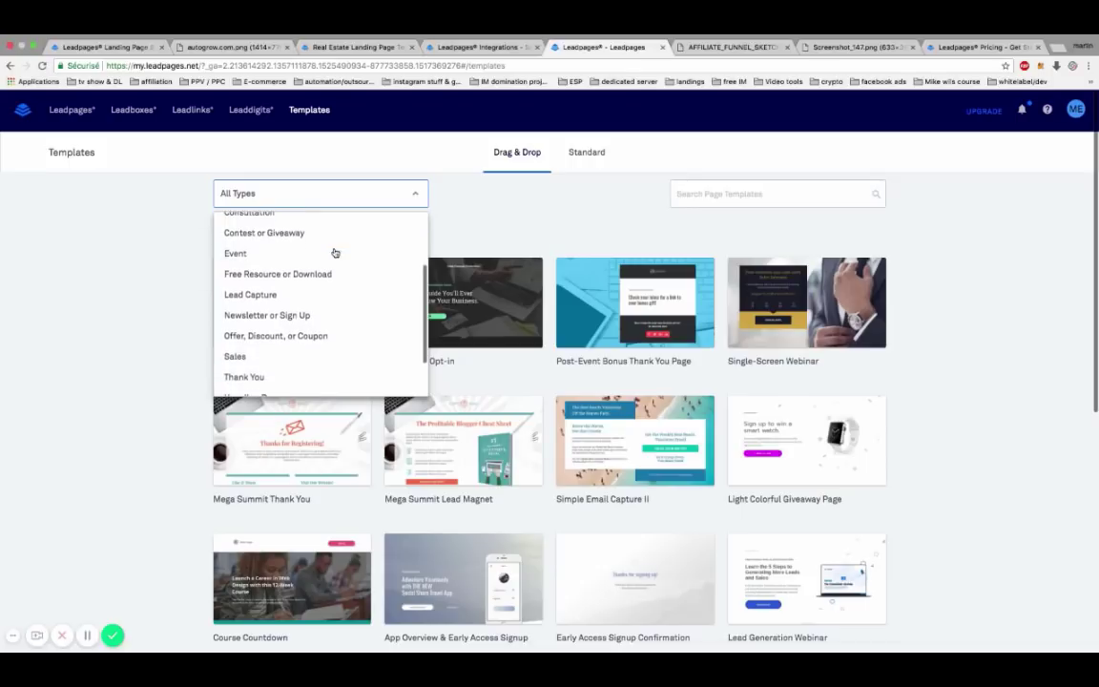
scroll(335, 253, down, 2)
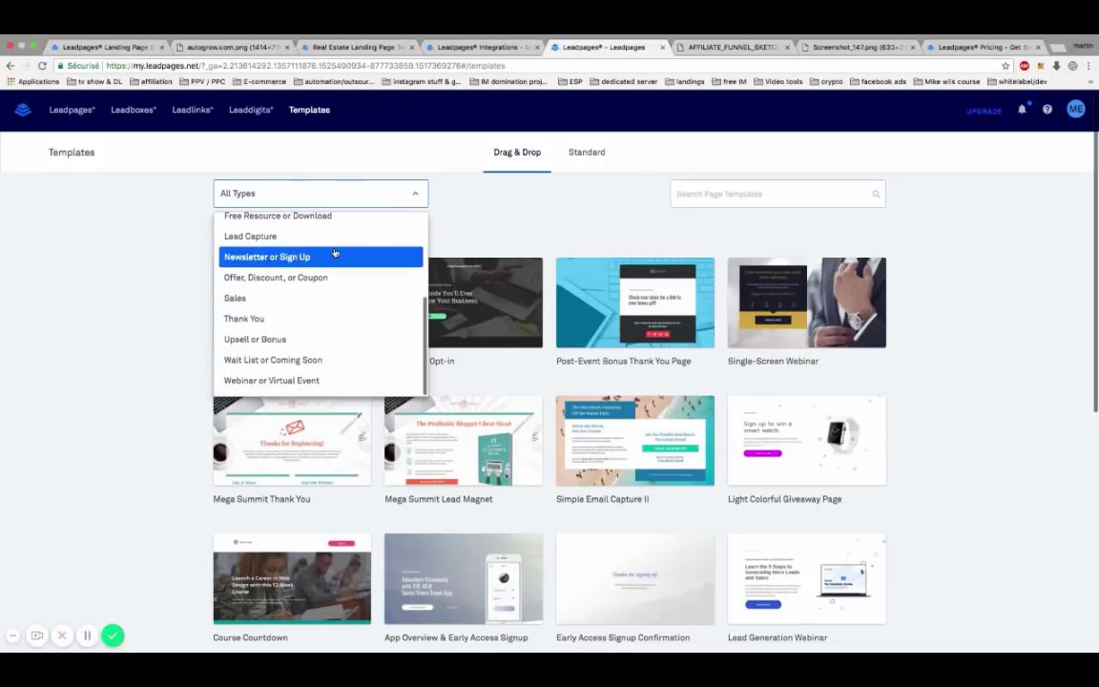
scroll(335, 253, up, 5)
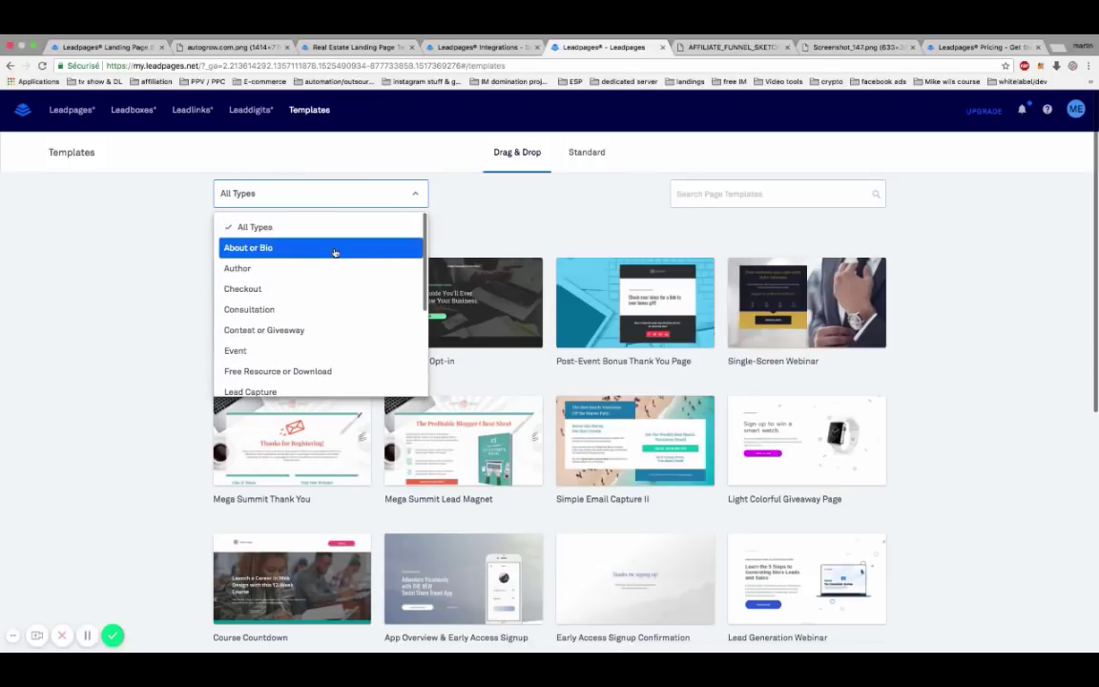
click(293, 269)
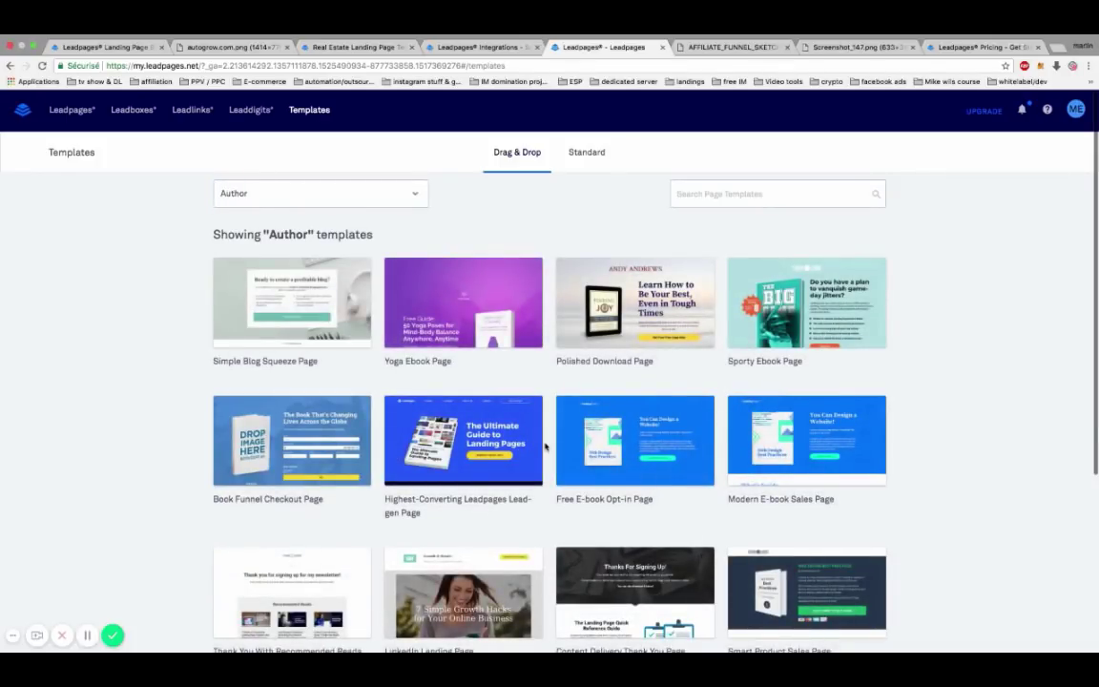
Look through all the Author templates, from the blog squeeze page down to the book sales page
scroll(544, 445, down, 2)
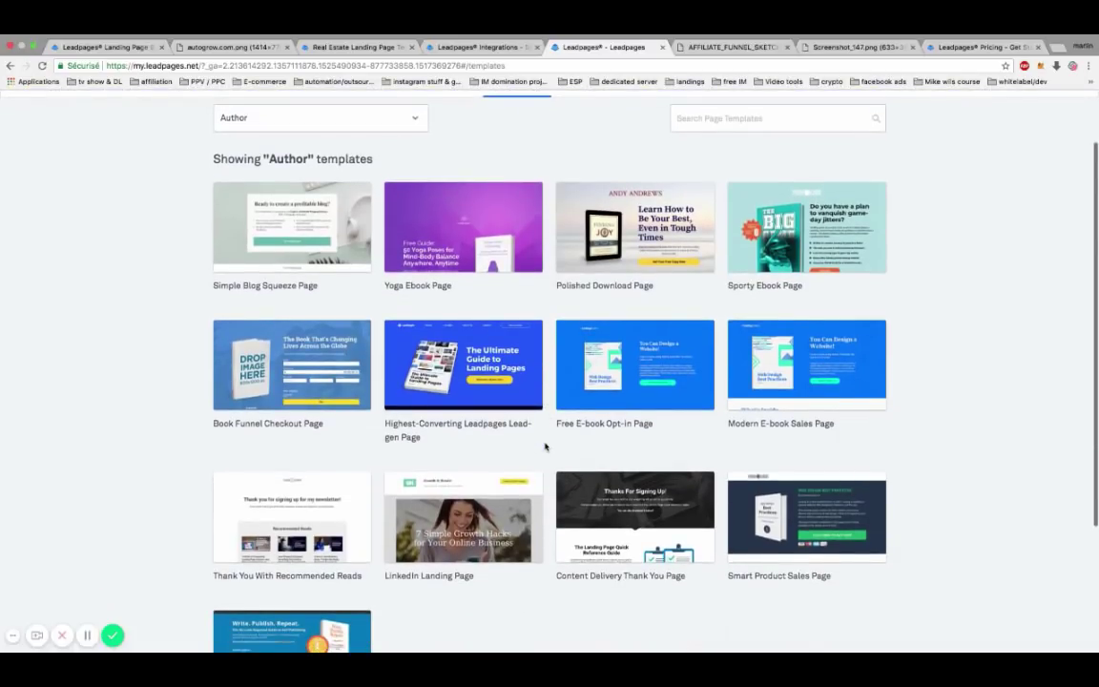
scroll(545, 445, down, 5)
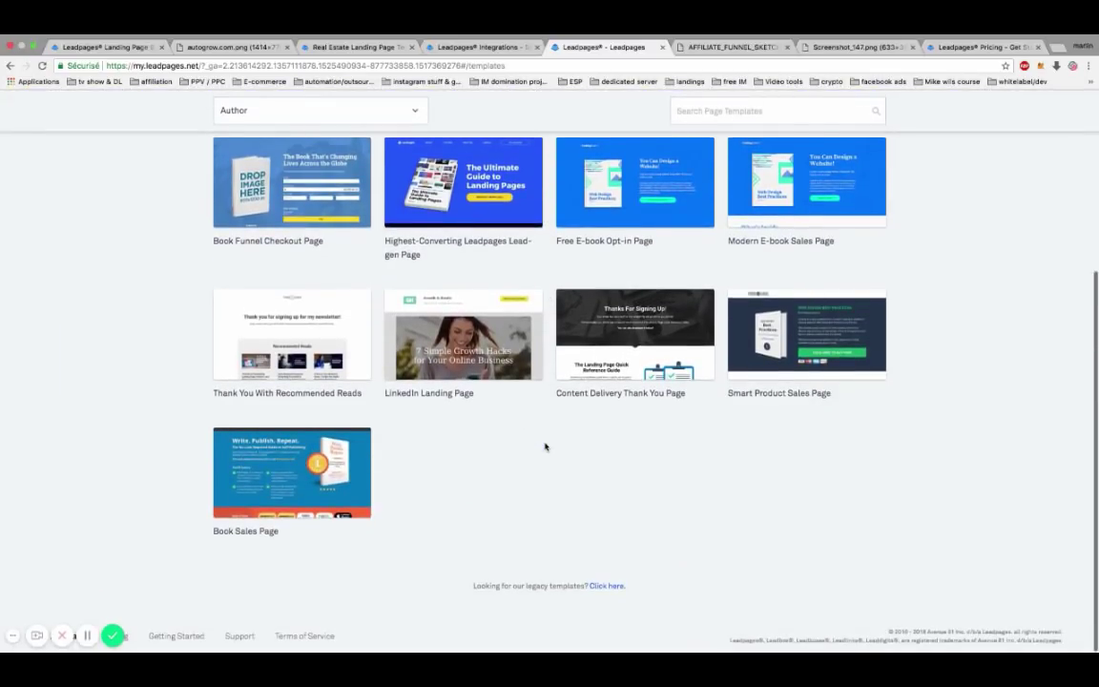
scroll(544, 446, up, 4)
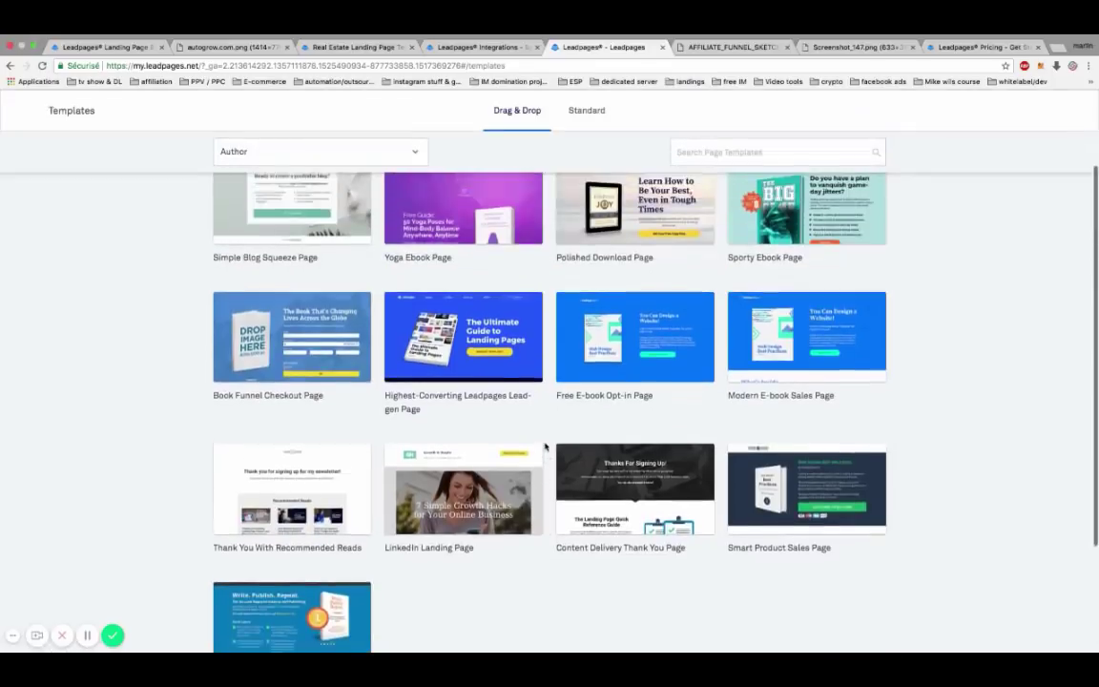
scroll(404, 255, up, 3)
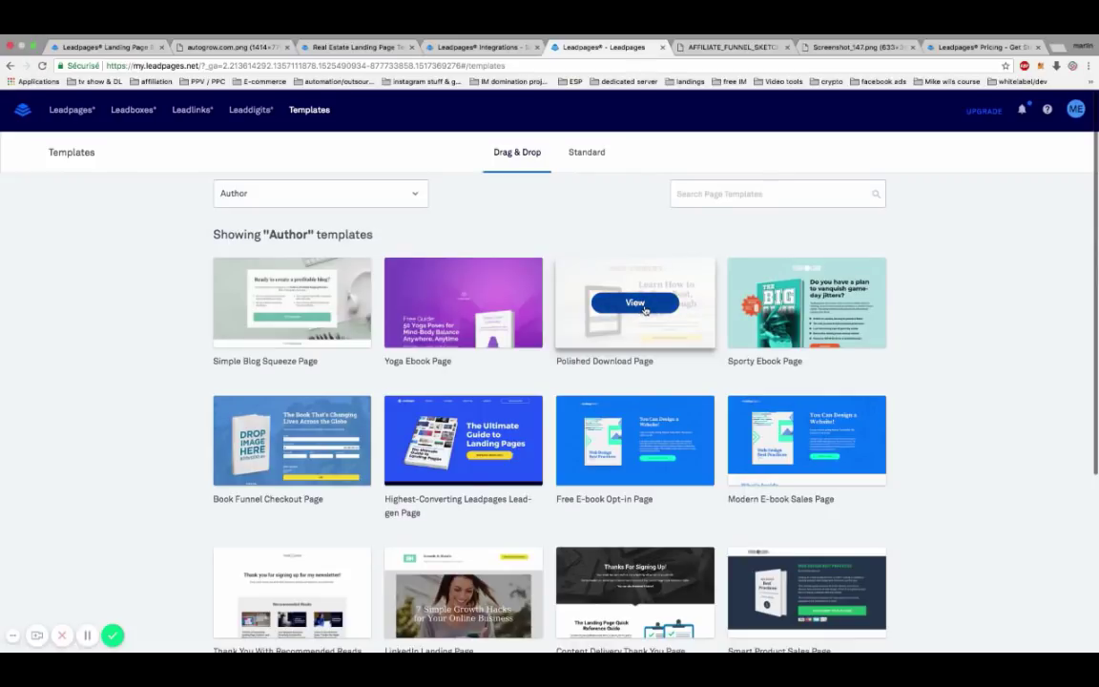
Preview the Polished Download Page template in its desktop version and return to the Author templates
click(644, 307)
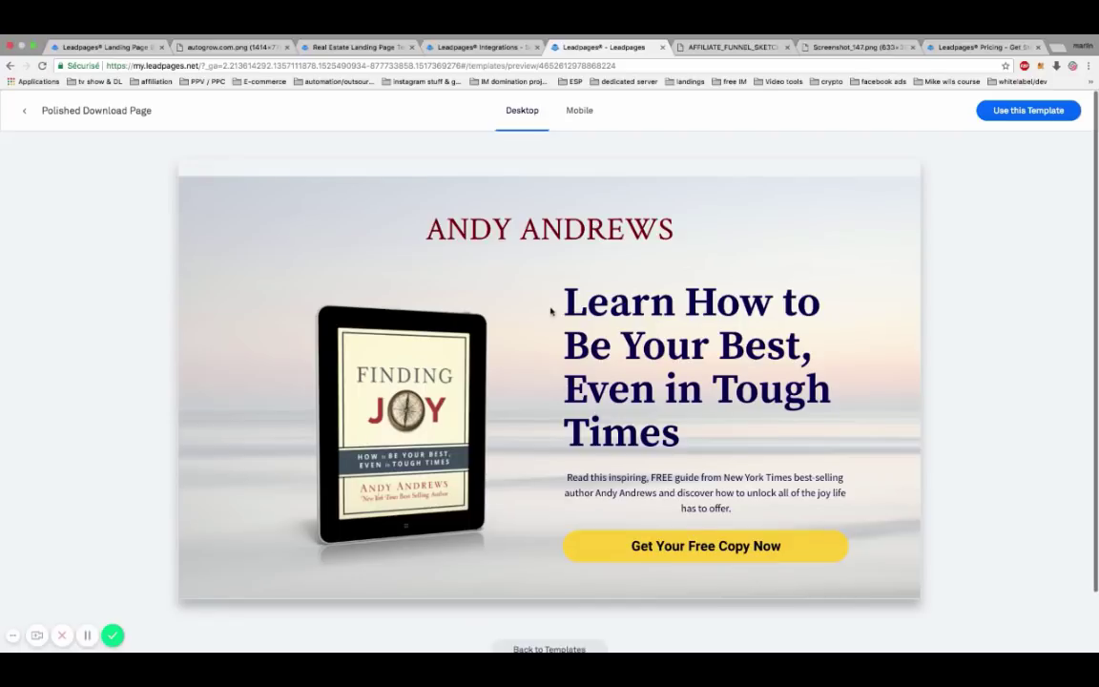
scroll(549, 314, down, 3)
scroll(550, 311, up, 3)
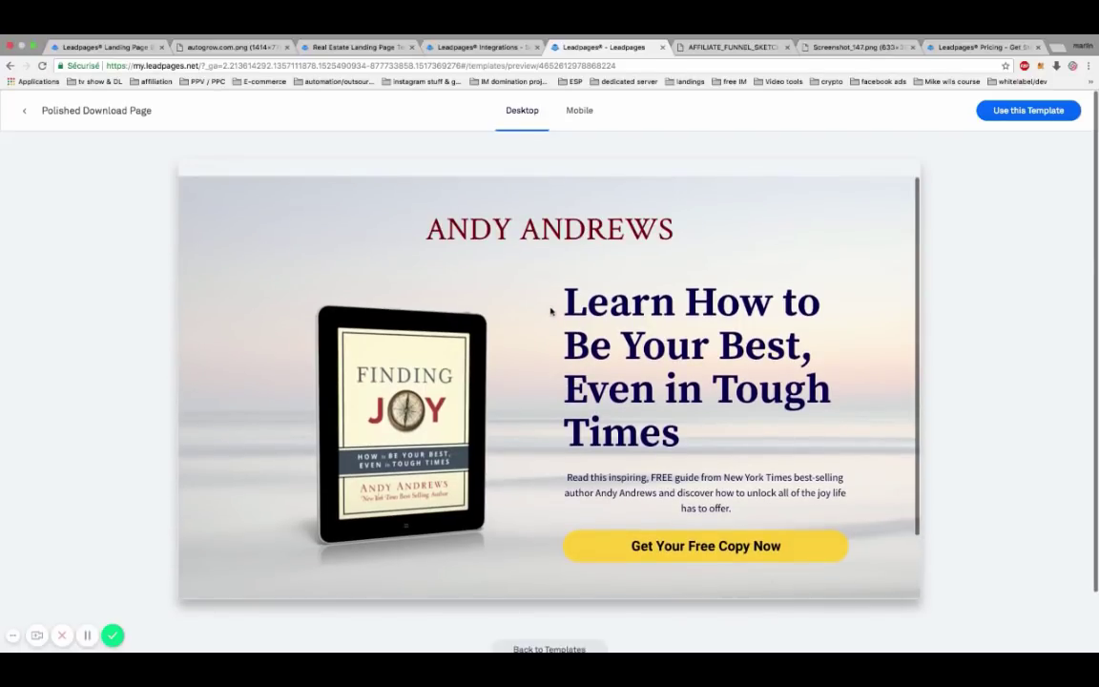
click(19, 112)
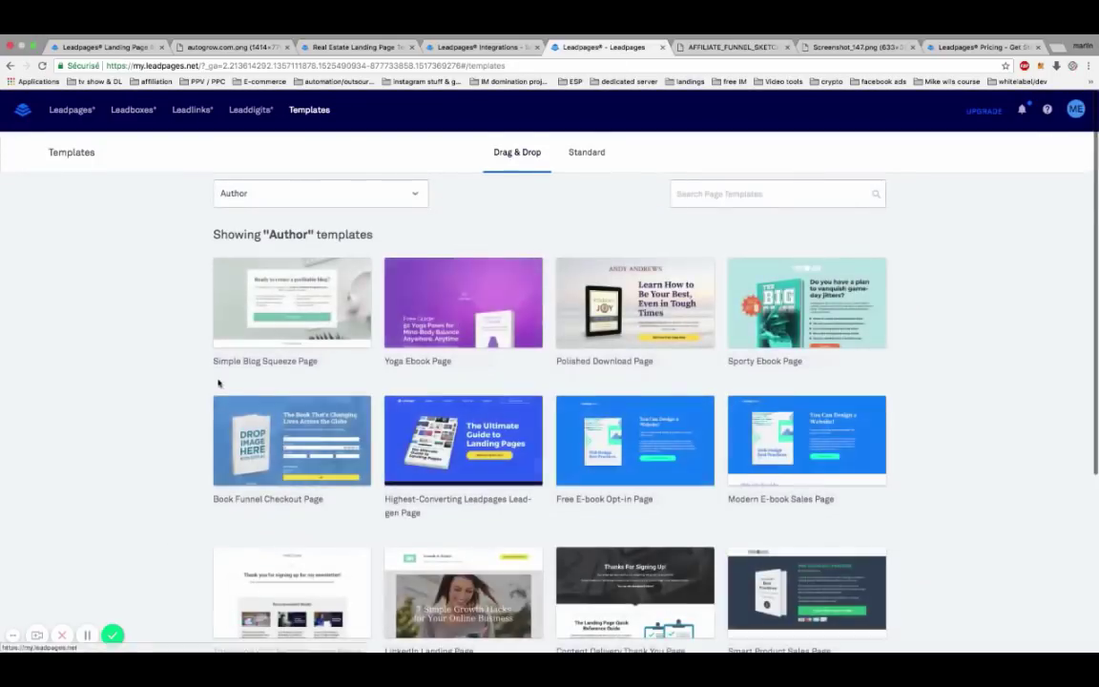
Create a new page from the Polished Download Page template and name it "video test"
mouse_move(489, 270)
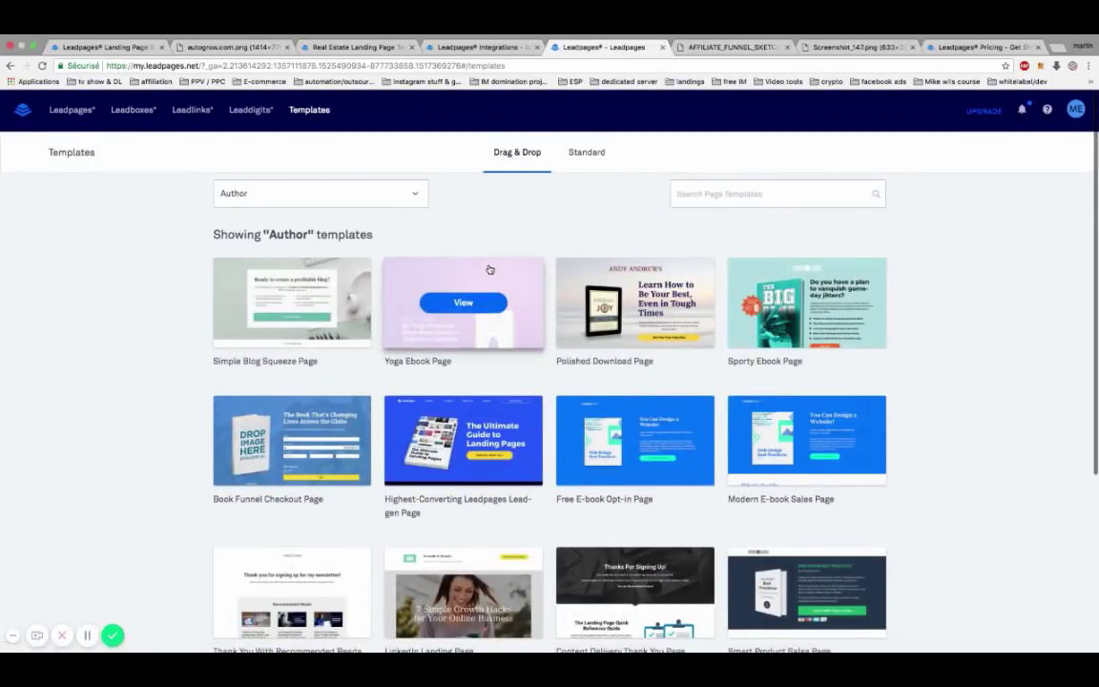
scroll(489, 270, down, 2)
scroll(489, 270, up, 1)
mouse_move(683, 263)
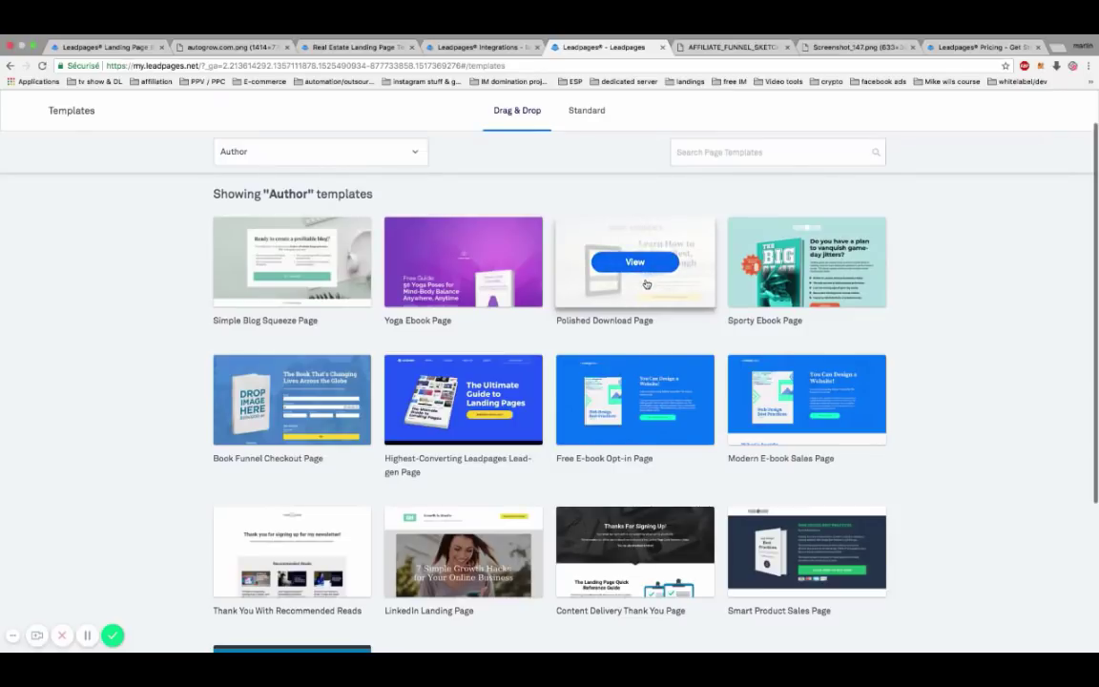
scroll(645, 284, up, 1)
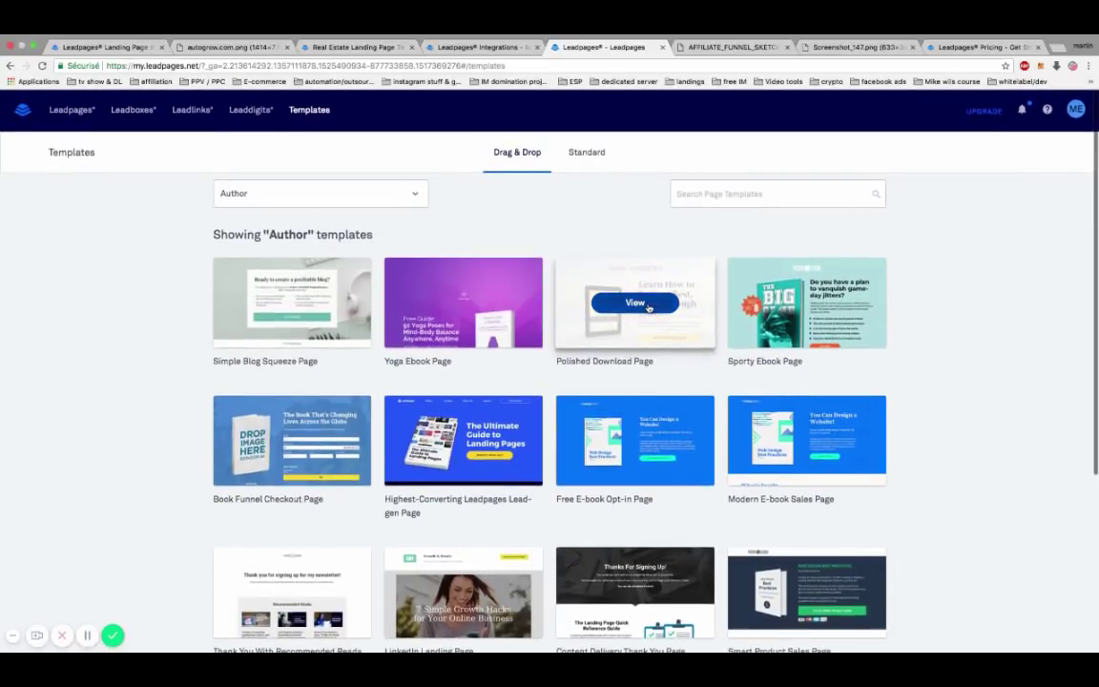
click(647, 303)
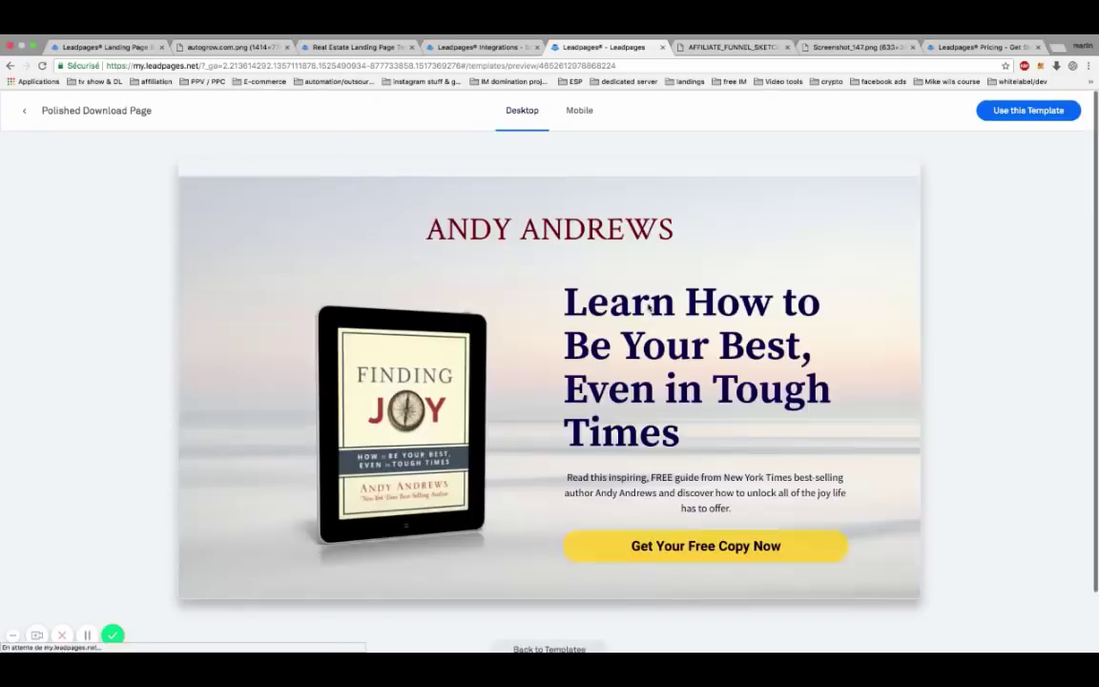
click(1019, 111)
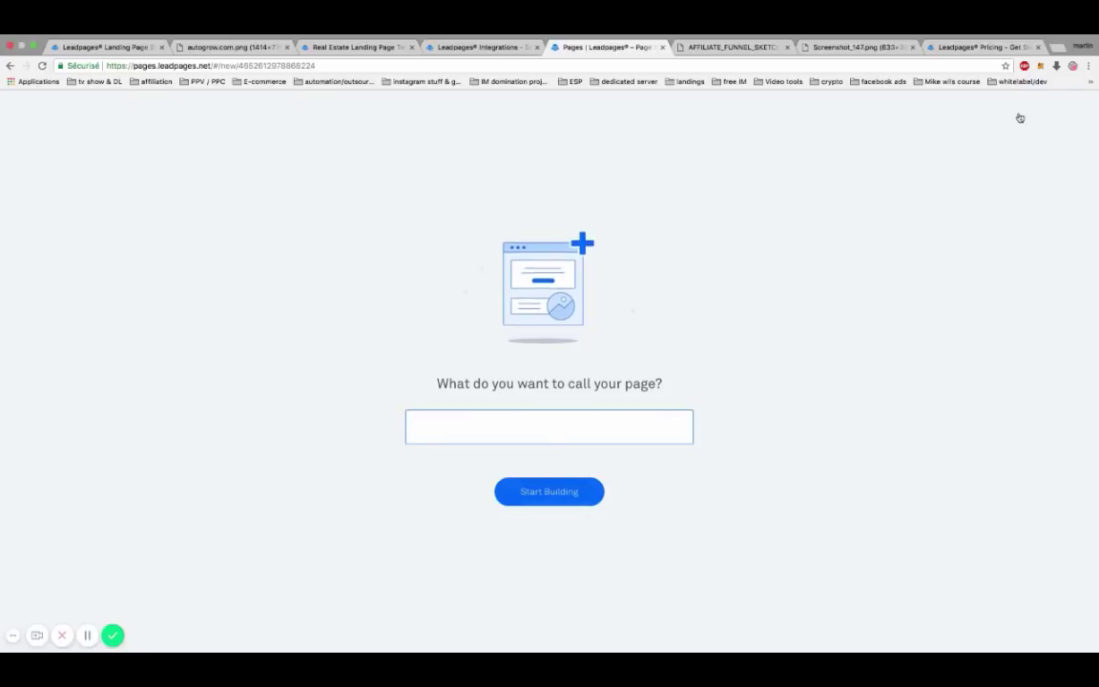
text(V)
text(o test)
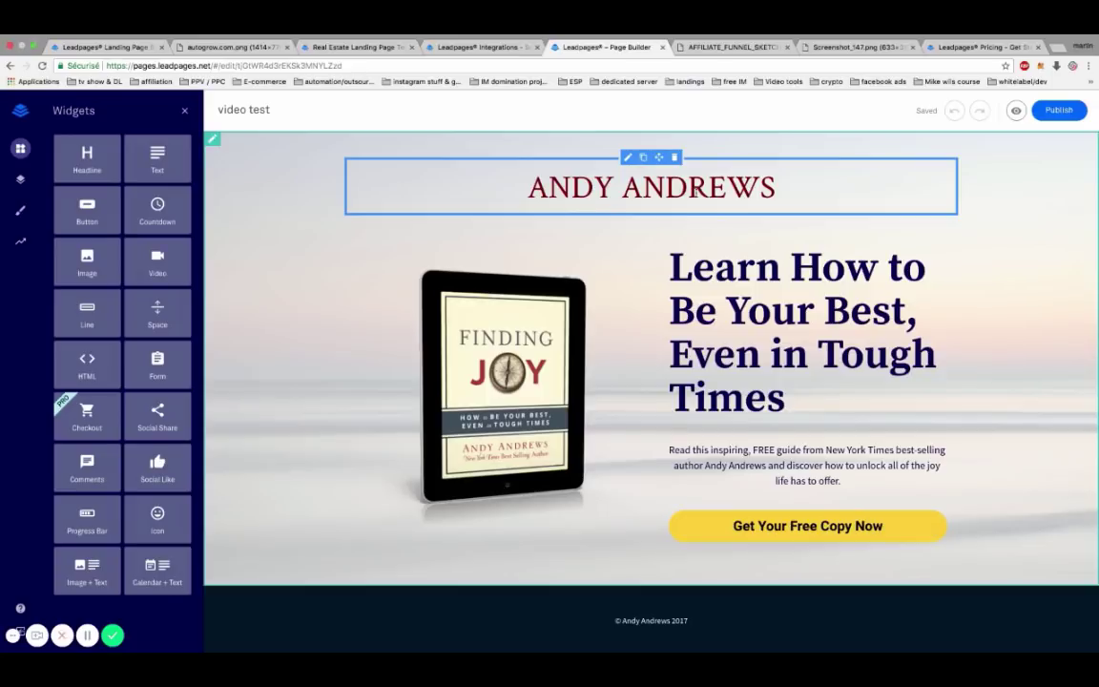
Replace the author name headline above the book image with "bruce Wayne"
double_click(651, 187)
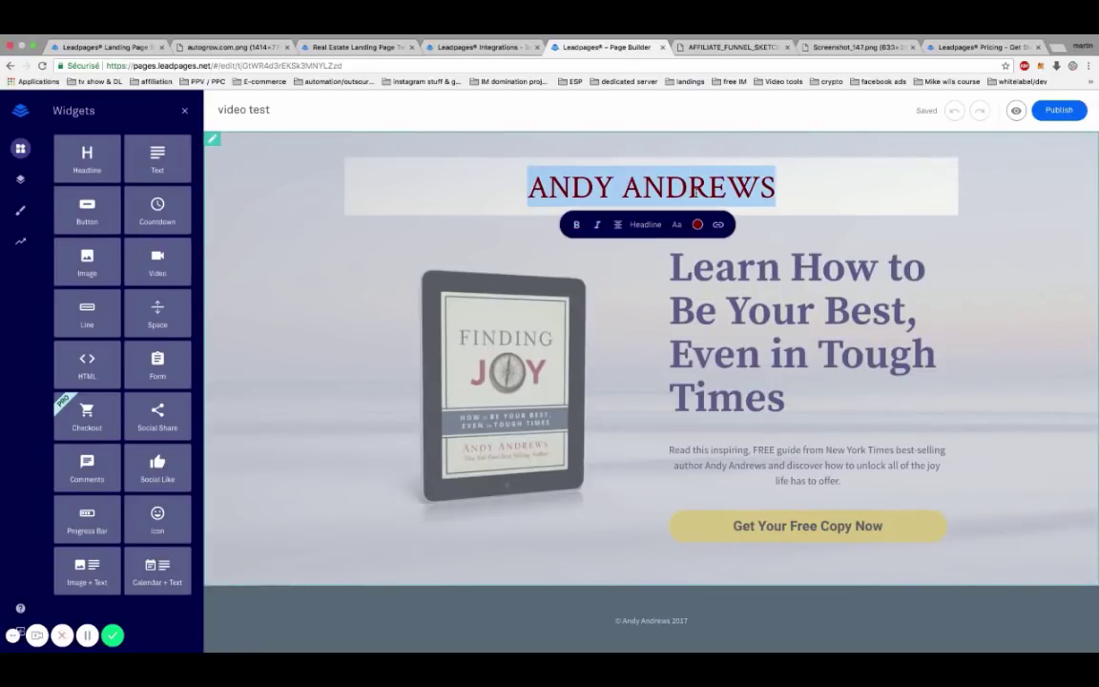
text(bruce z)
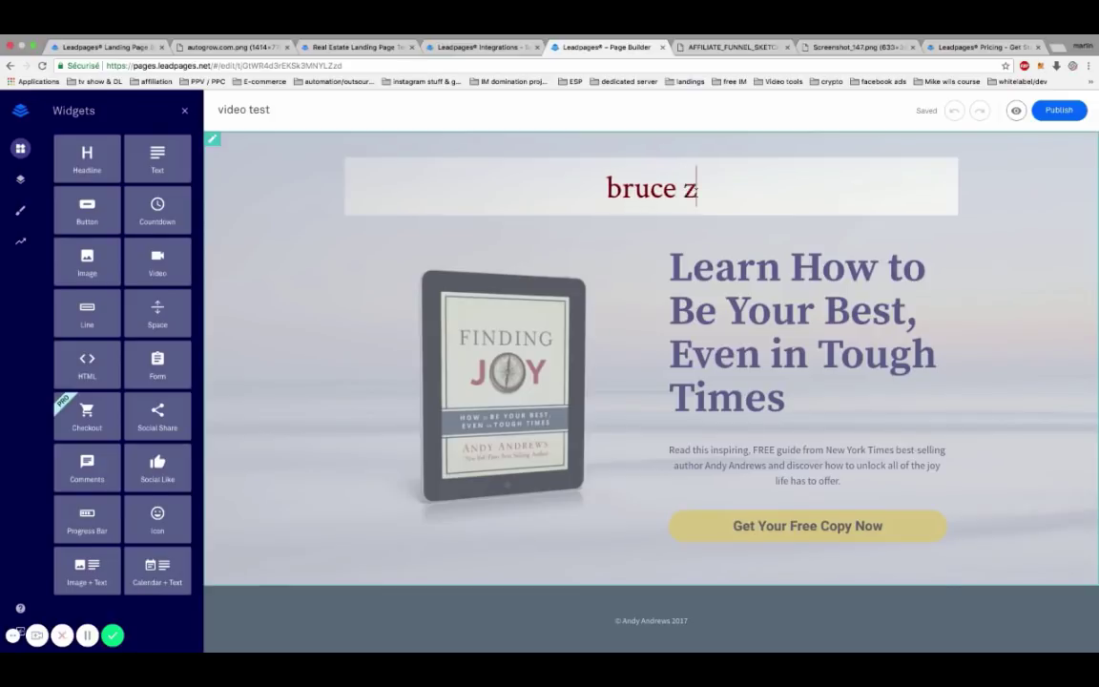
text(qyne)
key(BackSpace)
key(BackSpace)
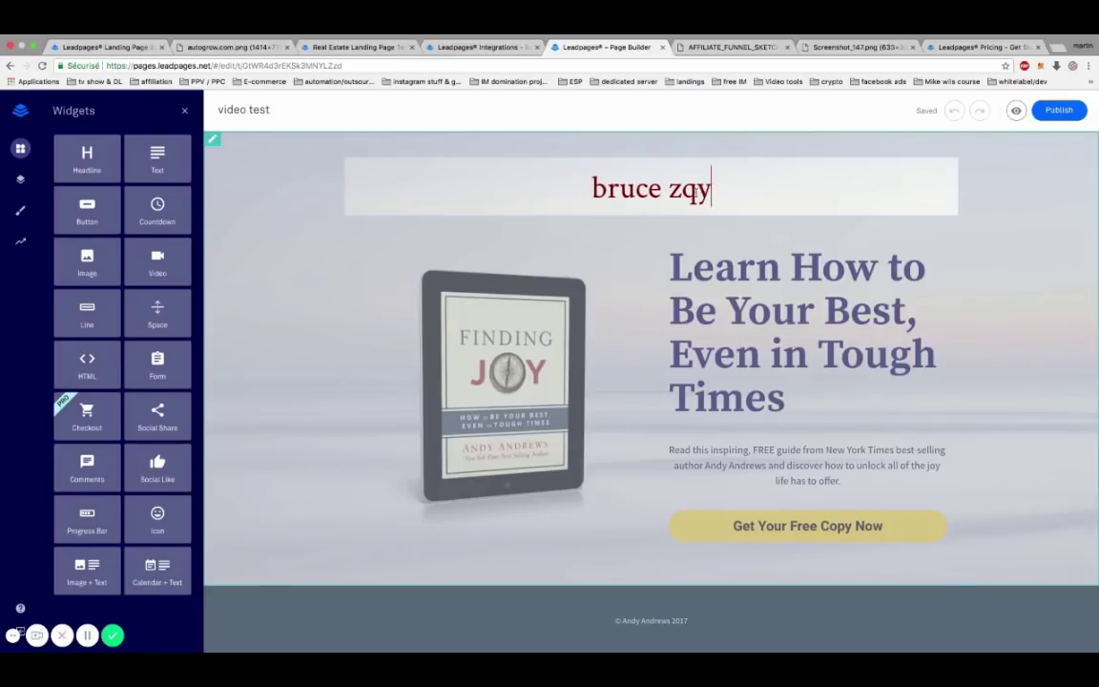
key(BackSpace)
key(BackSpace)
key(BackSpace)
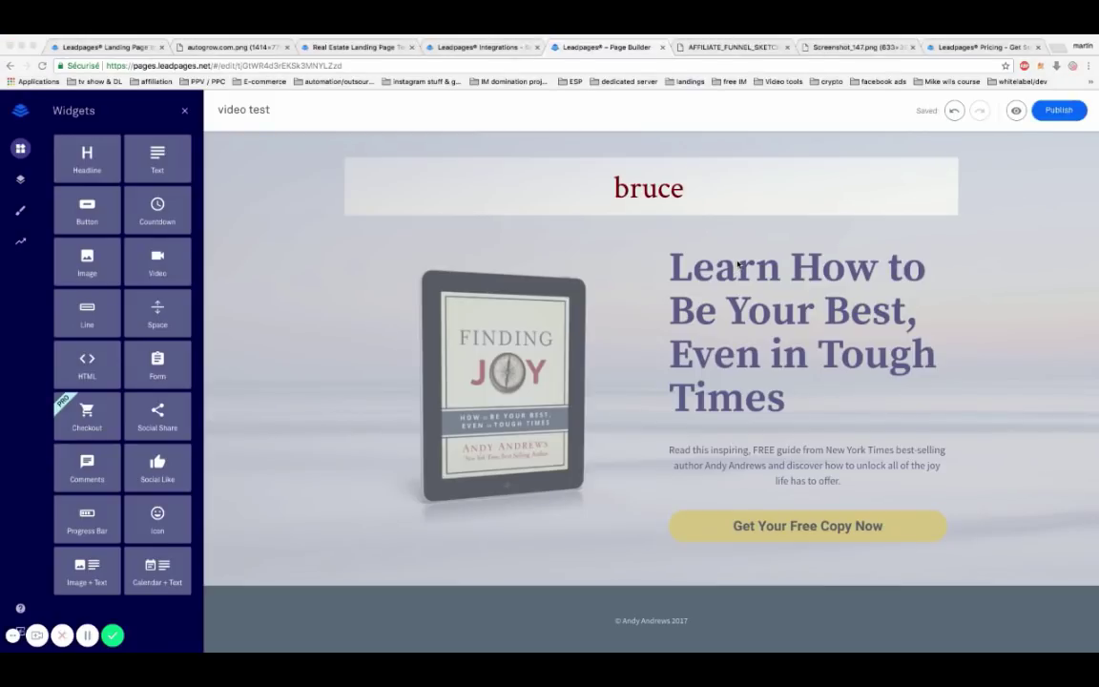
click(735, 186)
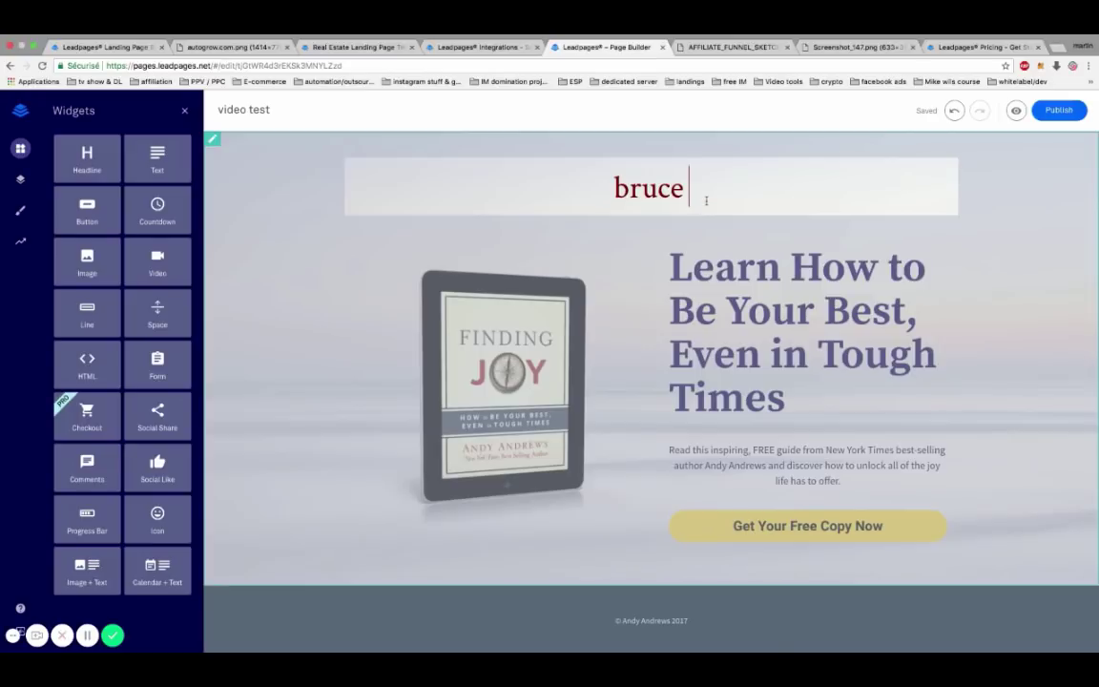
text(Wayne)
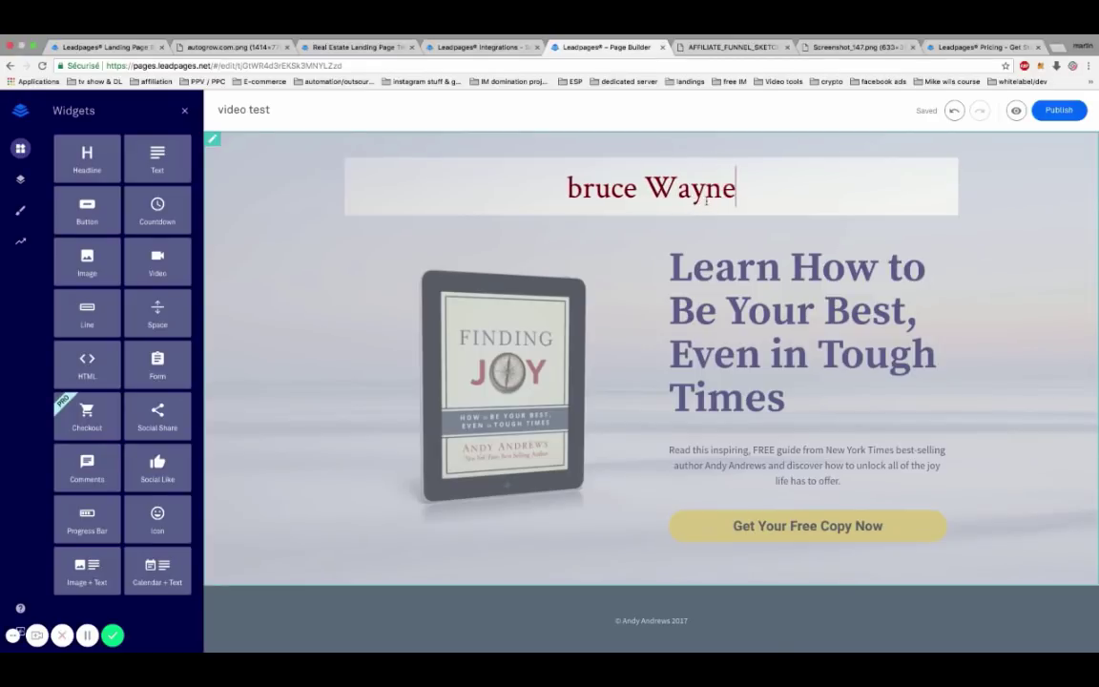
Reword the main headline beside the book image to "Learn How to hunt robbers at night"
click(748, 269)
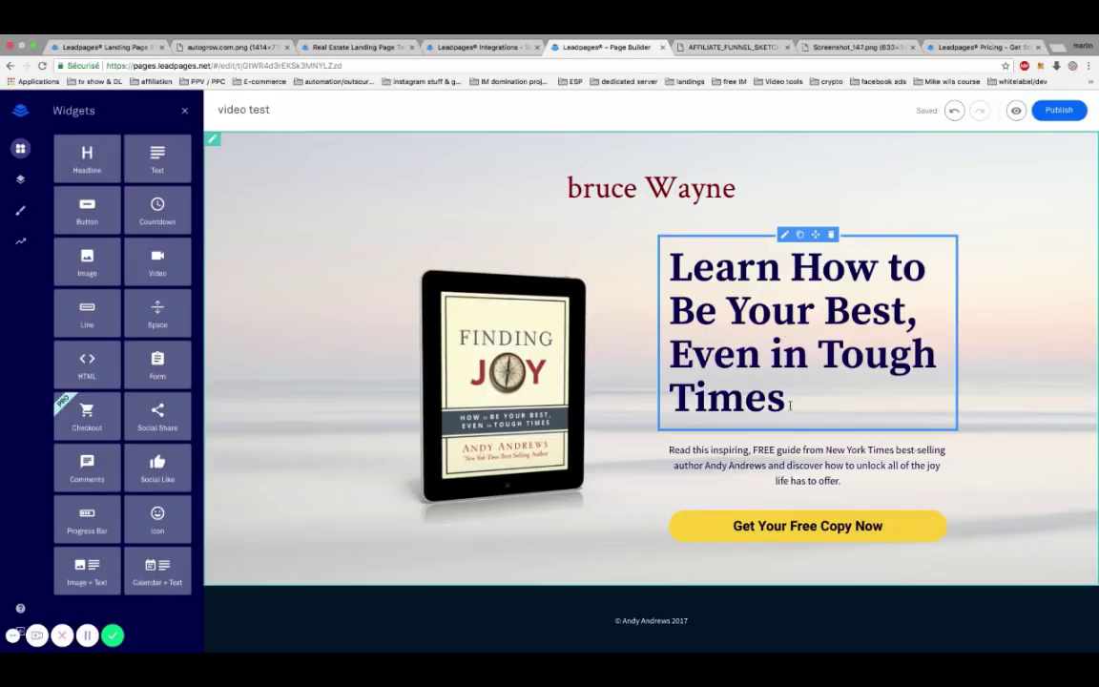
drag(787, 404, 672, 309)
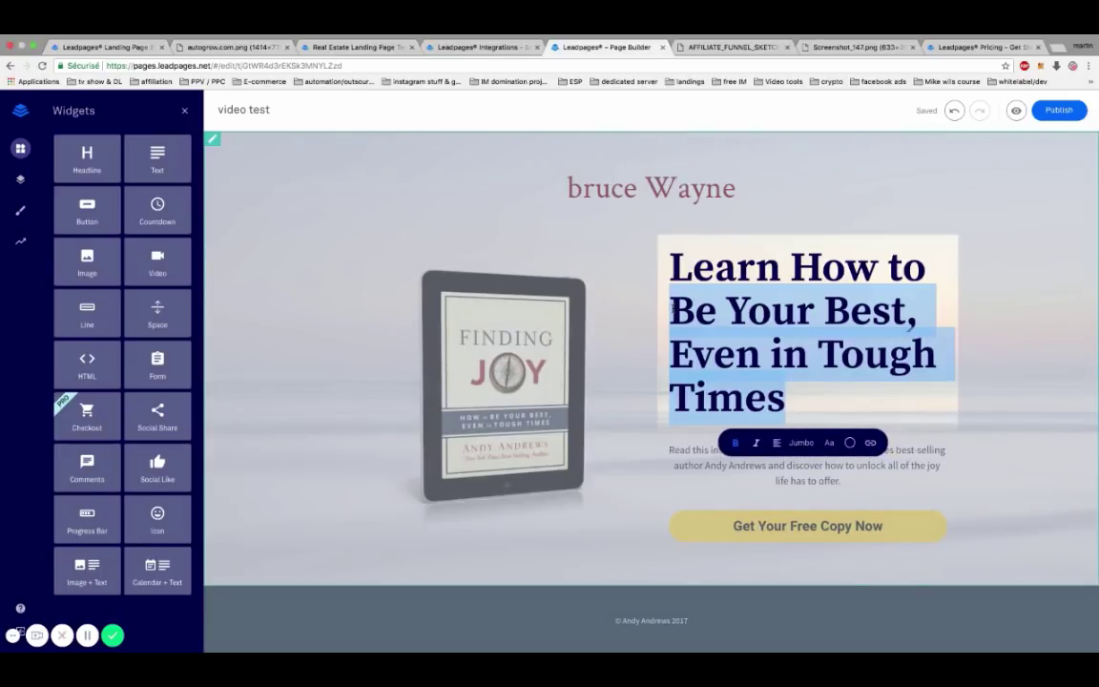
text(hunt )
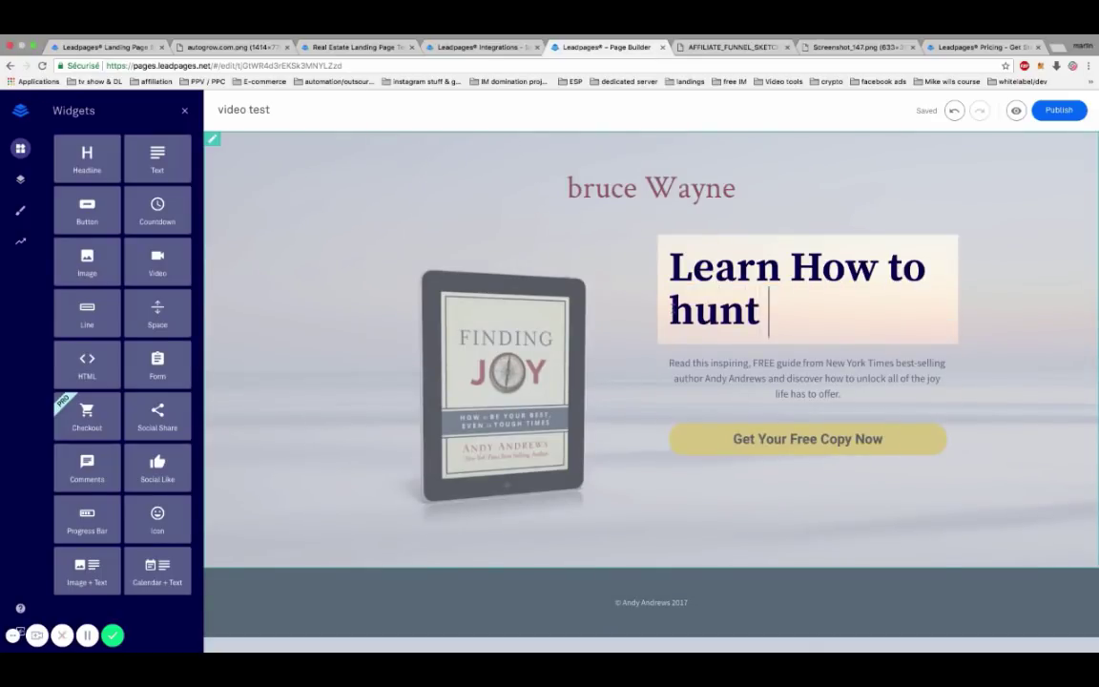
text(ro)
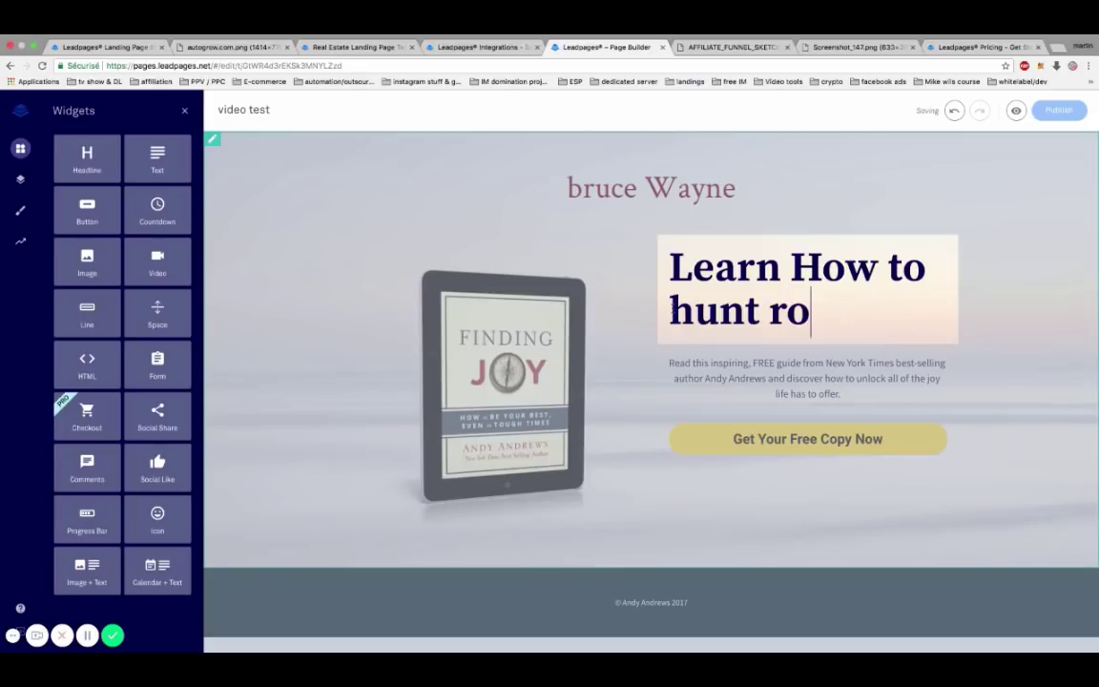
text(bbers at night)
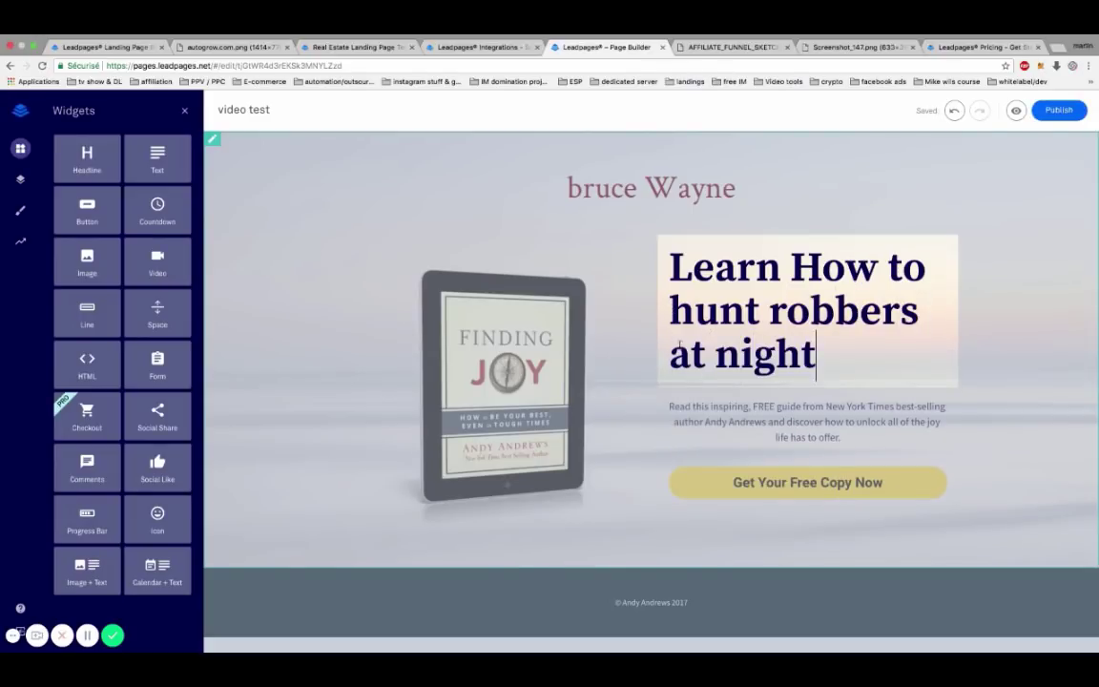
Replace the whole description paragraph under the headline with "disclaimer goes here"
click(761, 412)
key(super+a)
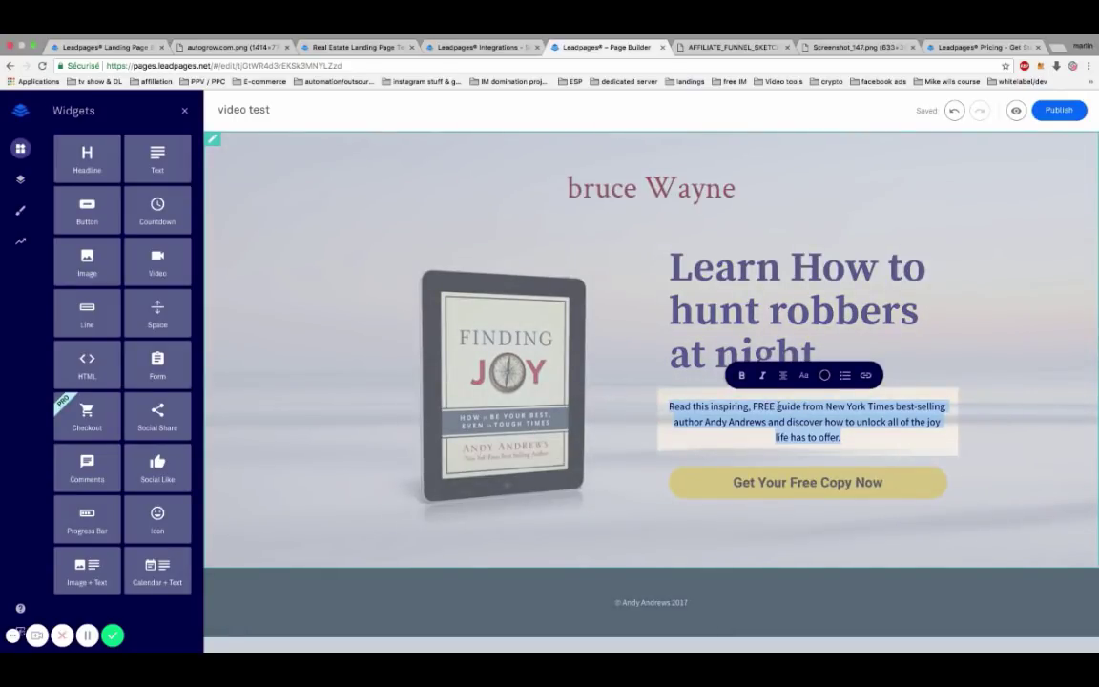
text(disc)
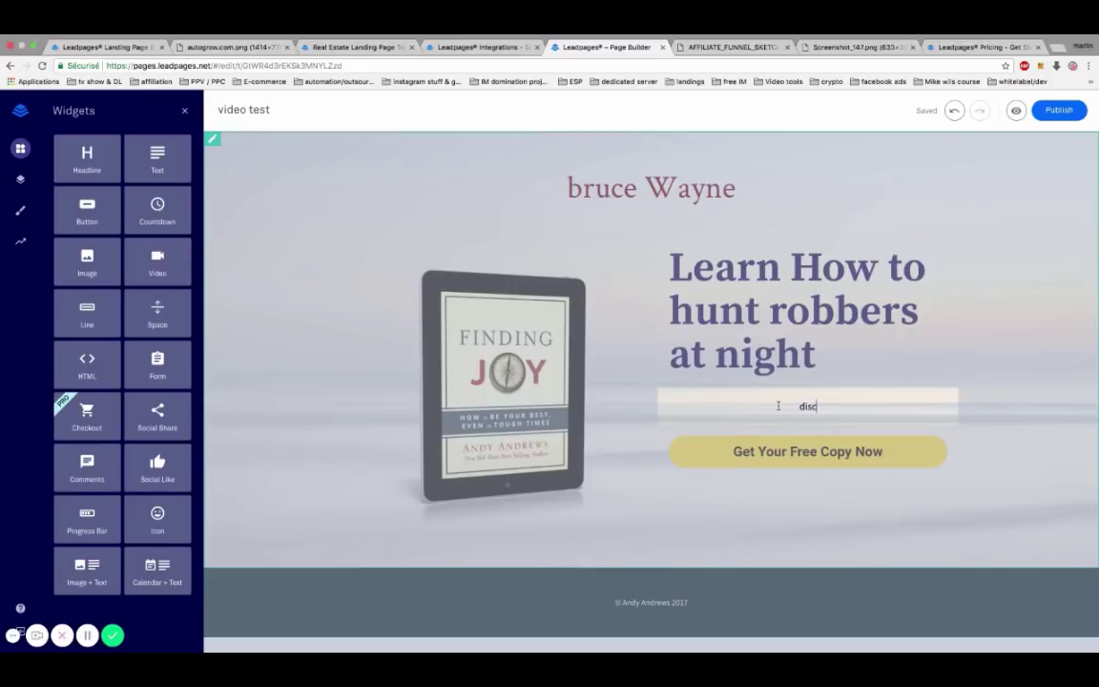
text(laimer goes here)
click(753, 410)
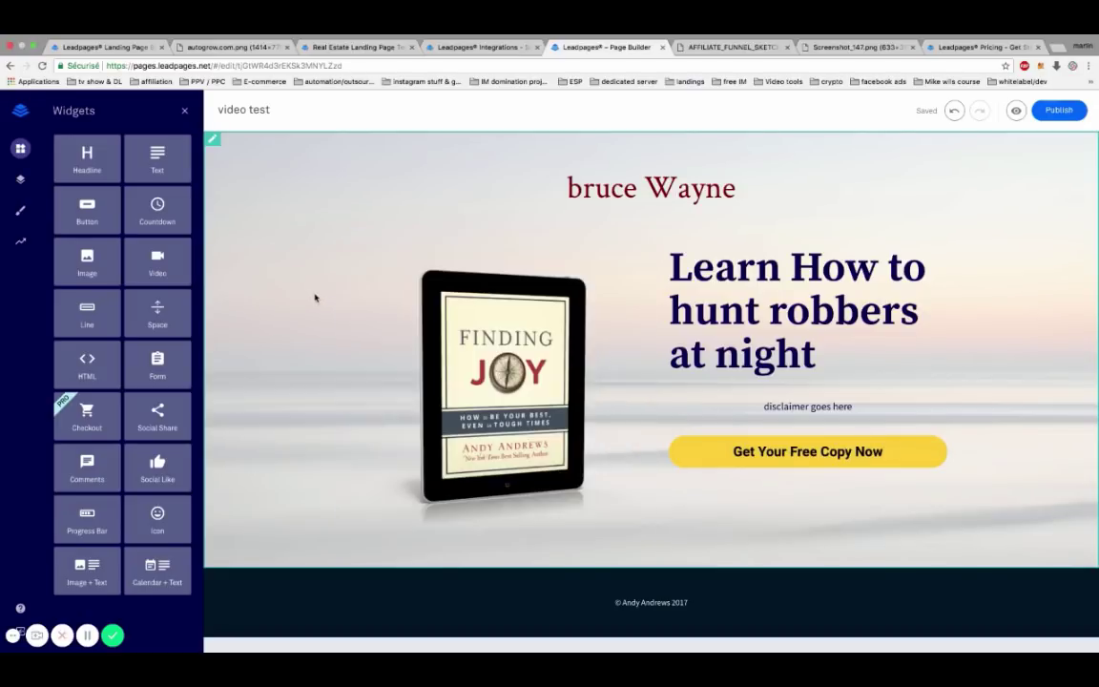
Bring up the book image's editing options, dismiss them and look over the rest of the page
click(494, 386)
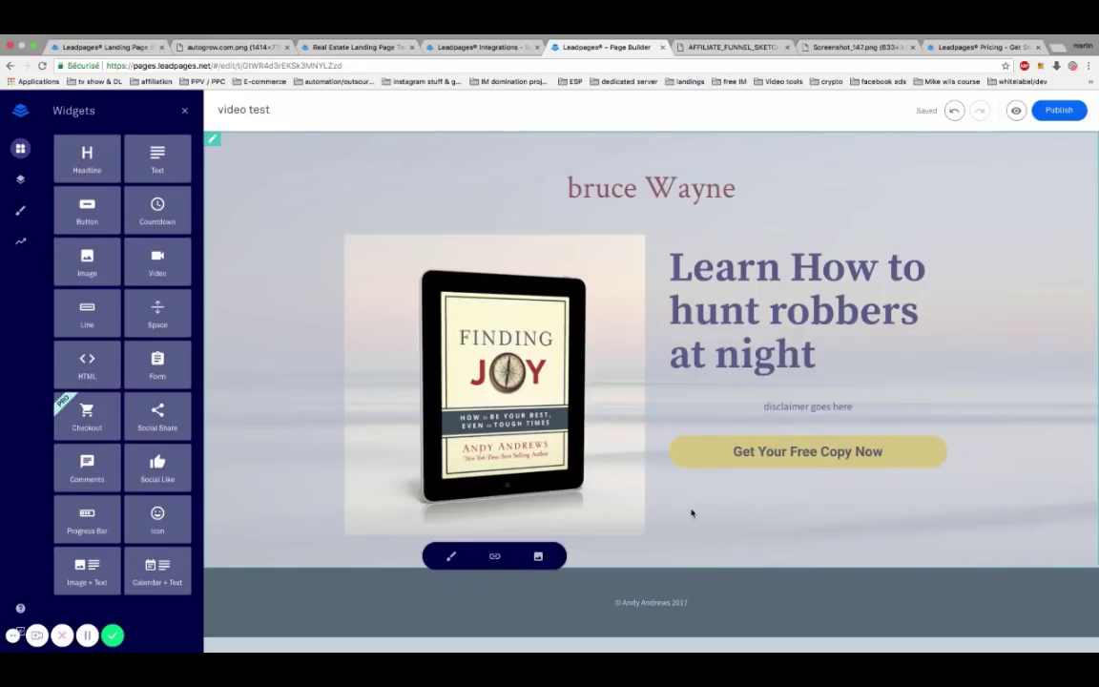
click(691, 512)
scroll(774, 454, down, 2)
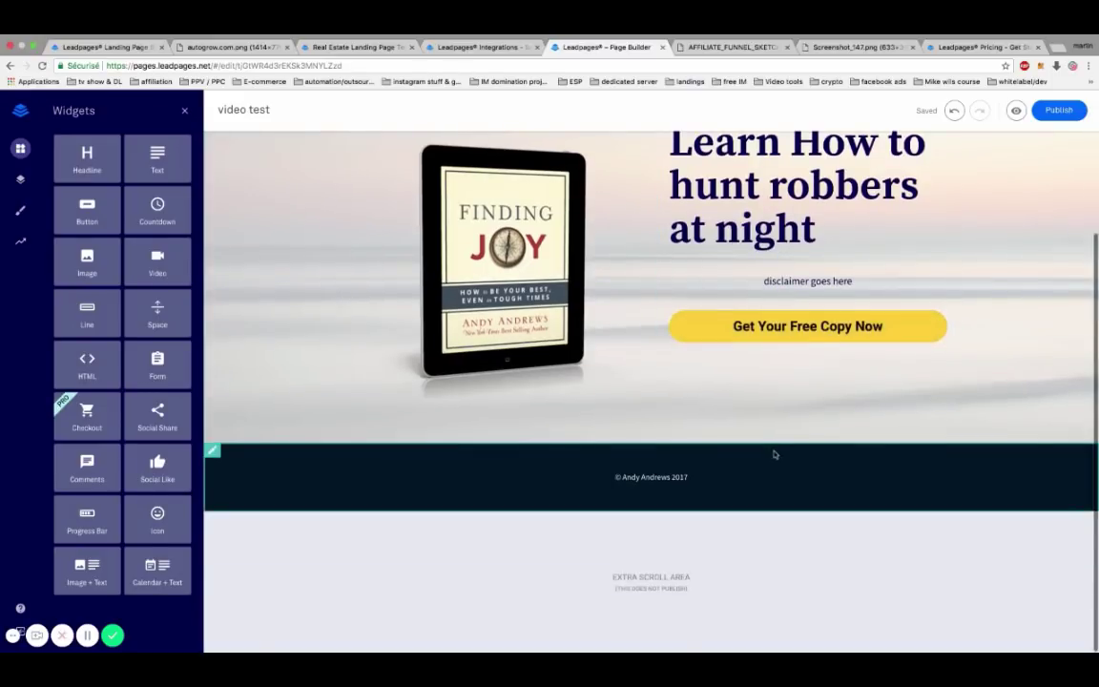
scroll(774, 455, up, 2)
Replace the author name in the footer copyright line with "Bruce Wayne", keeping the year 2017
scroll(760, 466, down, 1)
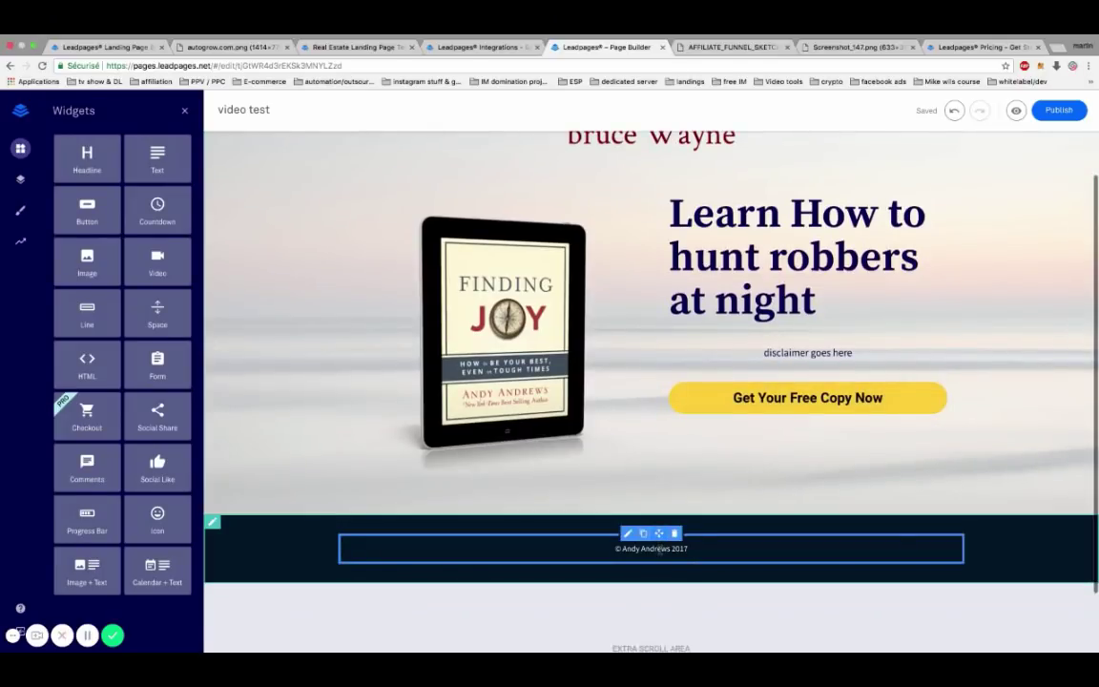
triple_click(660, 551)
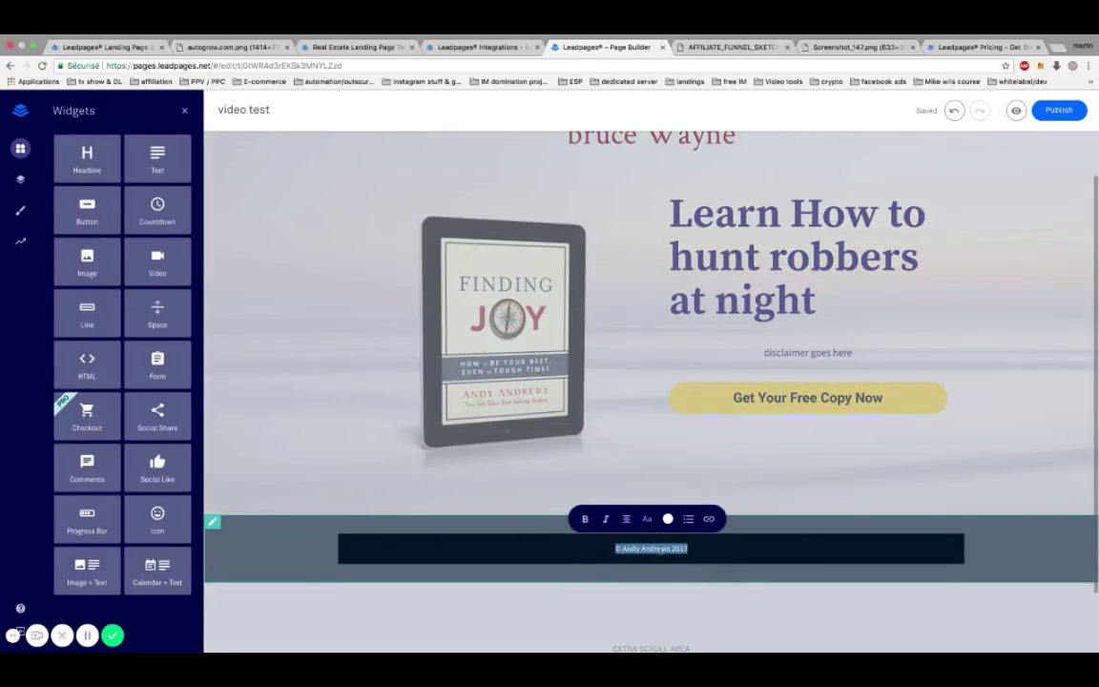
click(660, 548)
click(665, 548)
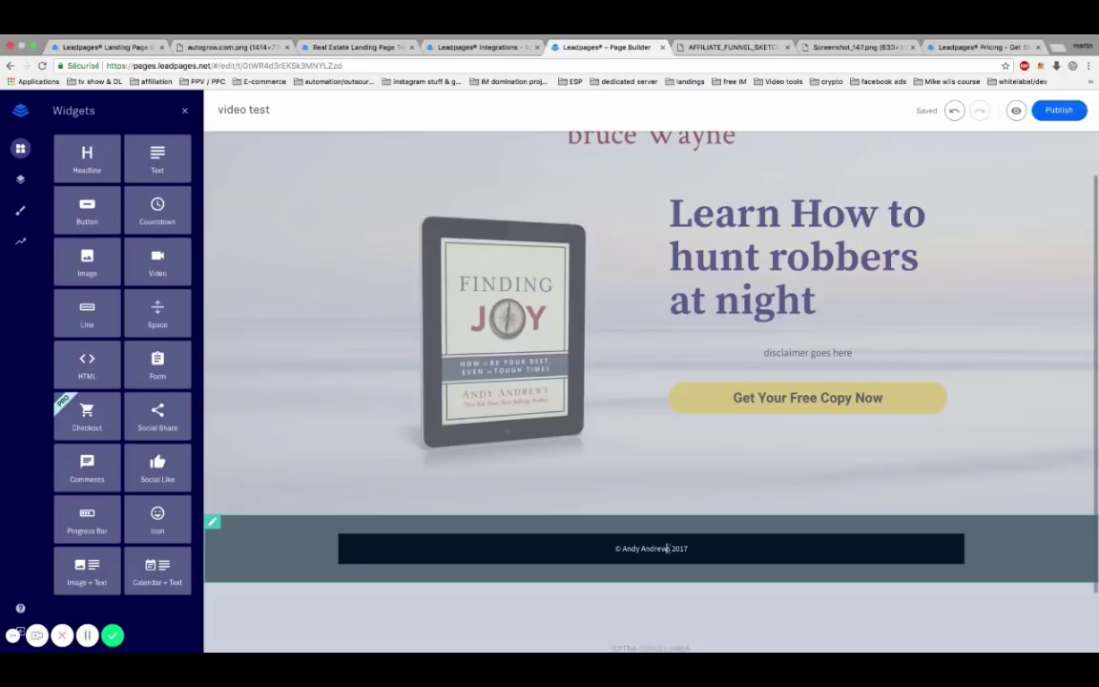
key(BackSpace)
key(BackSpace)
key(BackSpace)
key(BackSpace)
key(BackSpace)
key(BackSpace)
key(BackSpace)
key(BackSpace)
key(BackSpace)
key(BackSpace)
key(BackSpace)
key(BackSpace)
text(Bruce)
text( w)
key(BackSpace)
key(BackSpace)
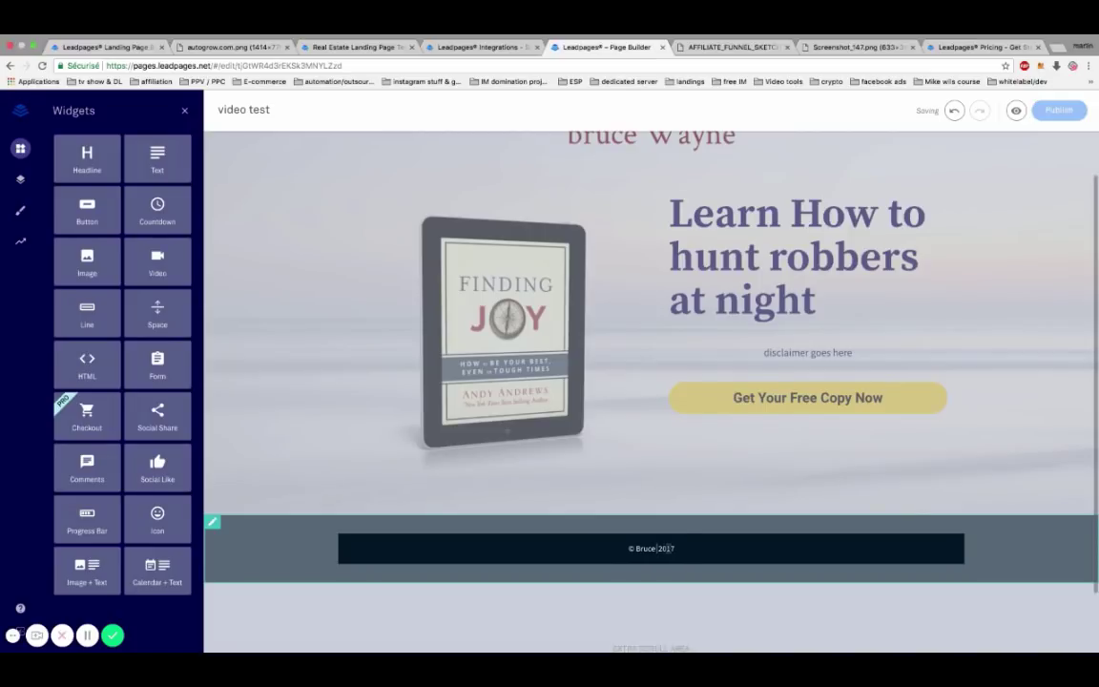
text(Wayne)
click(791, 454)
Look at the editing options of the "Get Your Free Copy Now" button without changing it
click(781, 396)
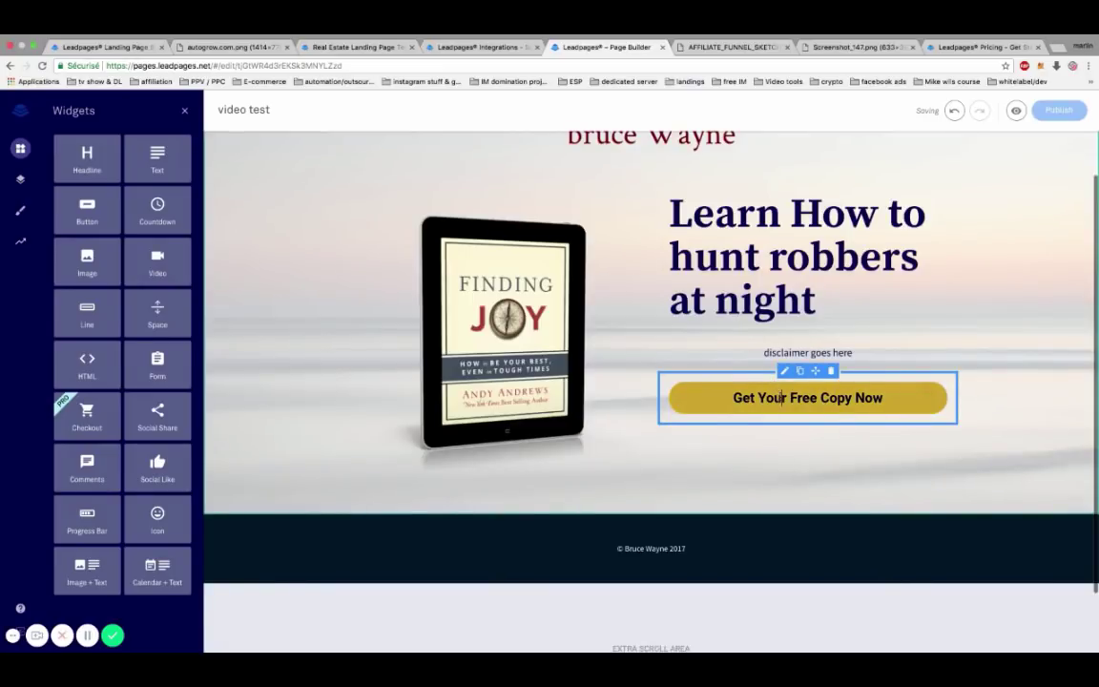
click(781, 397)
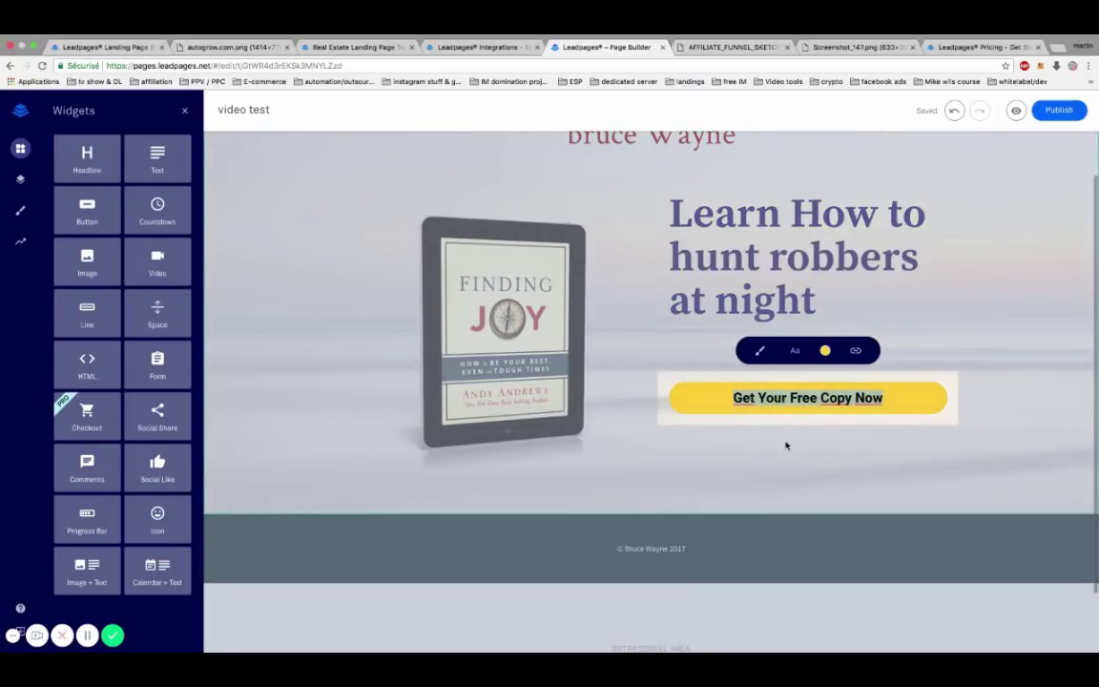
click(785, 444)
click(784, 370)
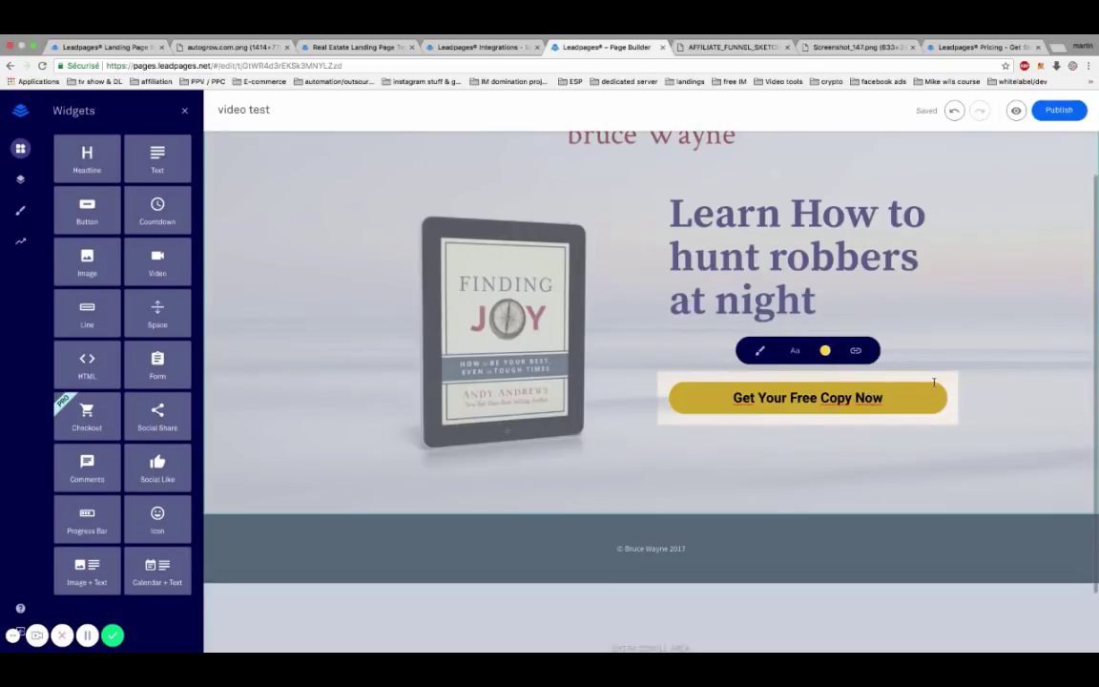
click(1042, 422)
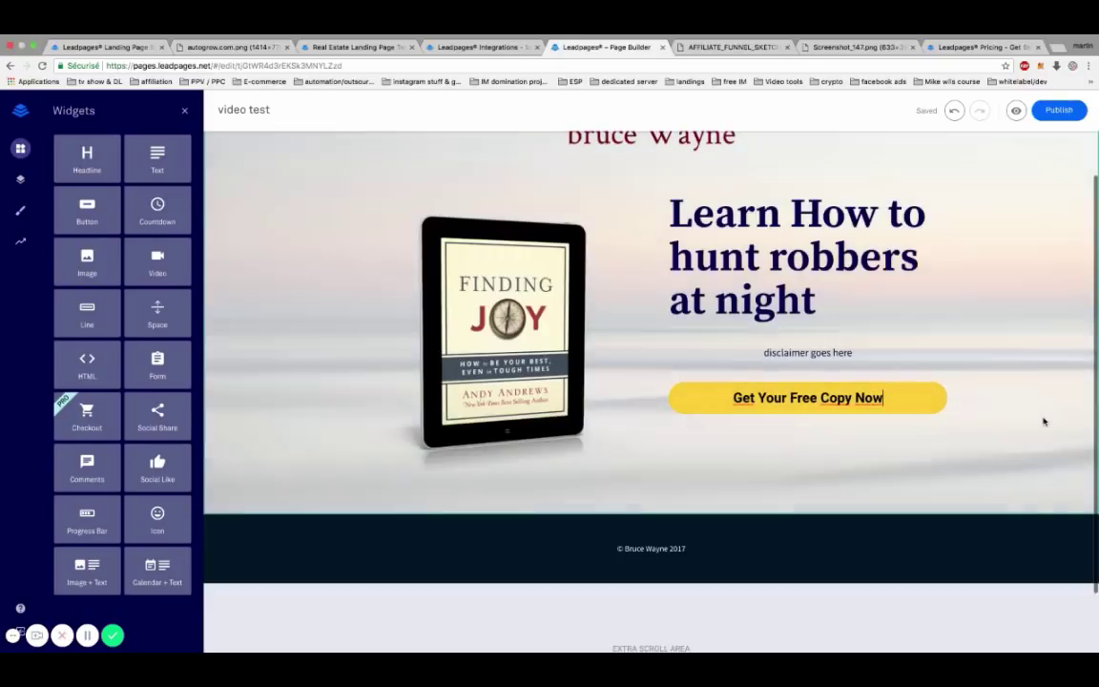
scroll(1044, 421, down, 1)
scroll(1043, 422, up, 2)
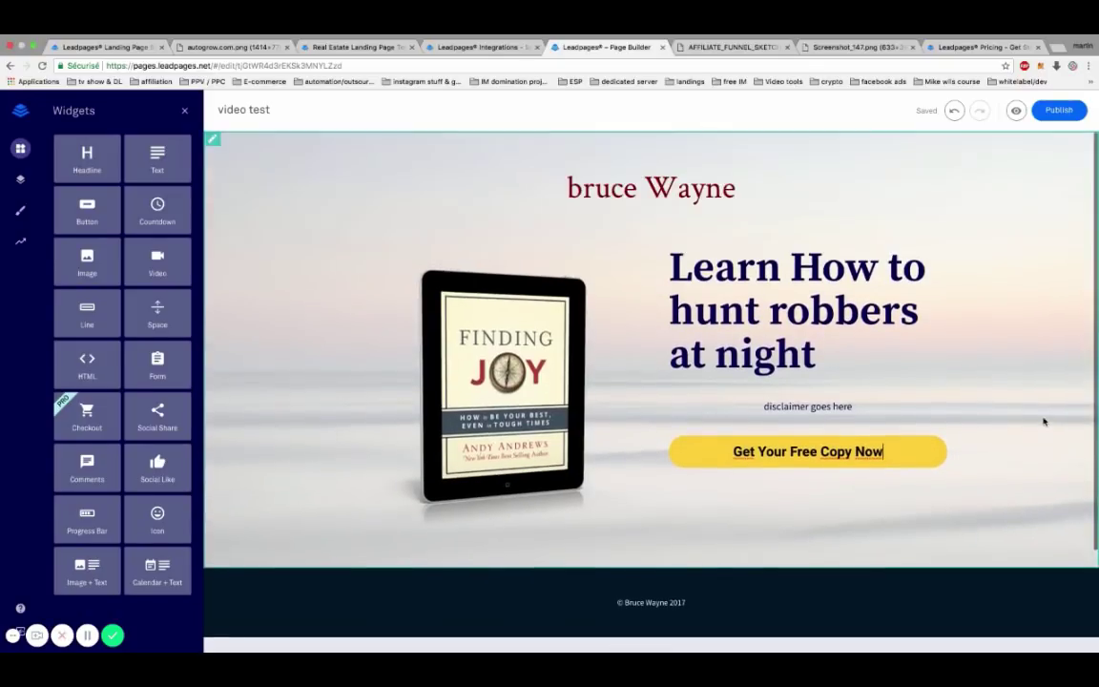
Examine the link options of the "Get Your Free Copy Now" button, including the Leadbox choice, and leave them unchanged
click(822, 450)
click(822, 450)
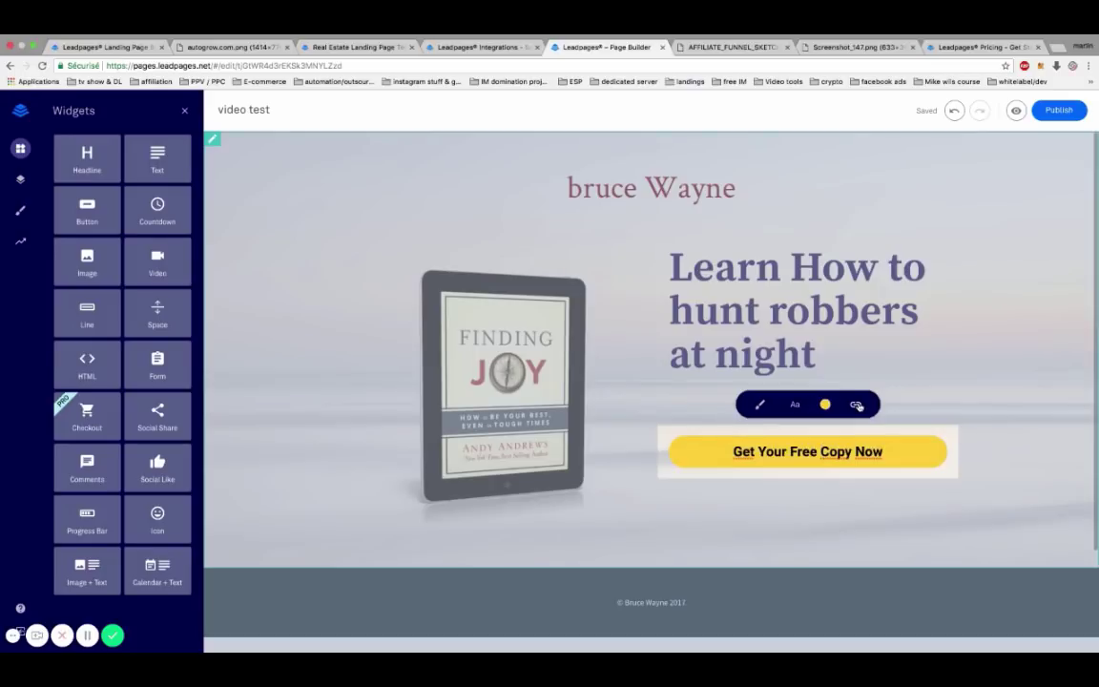
click(855, 405)
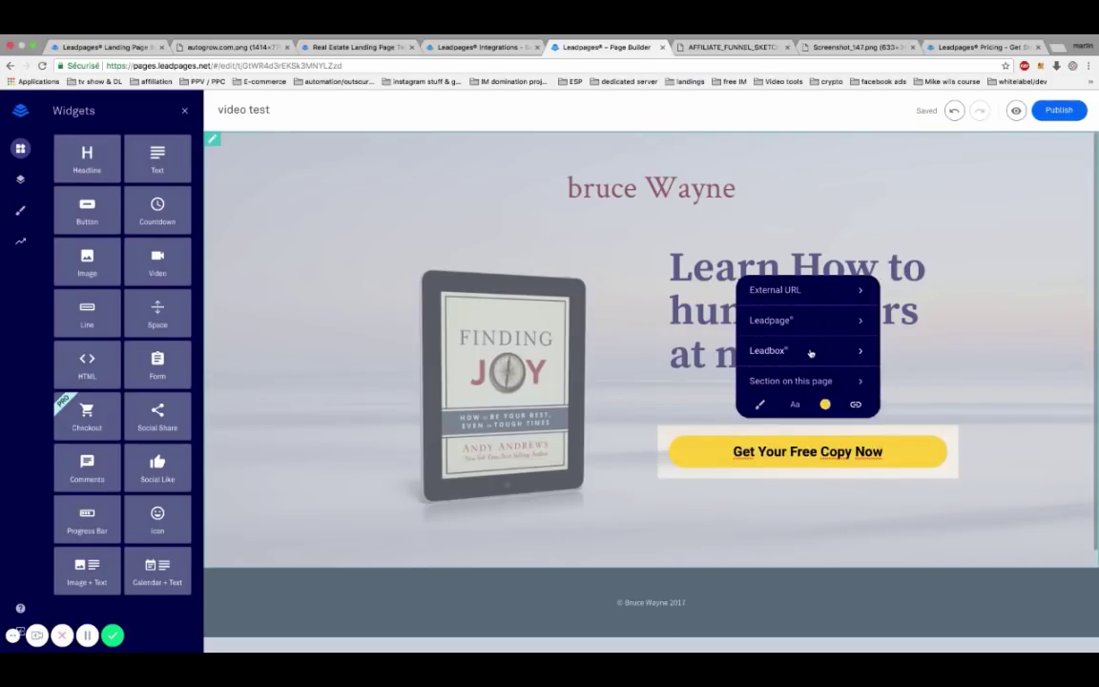
click(810, 353)
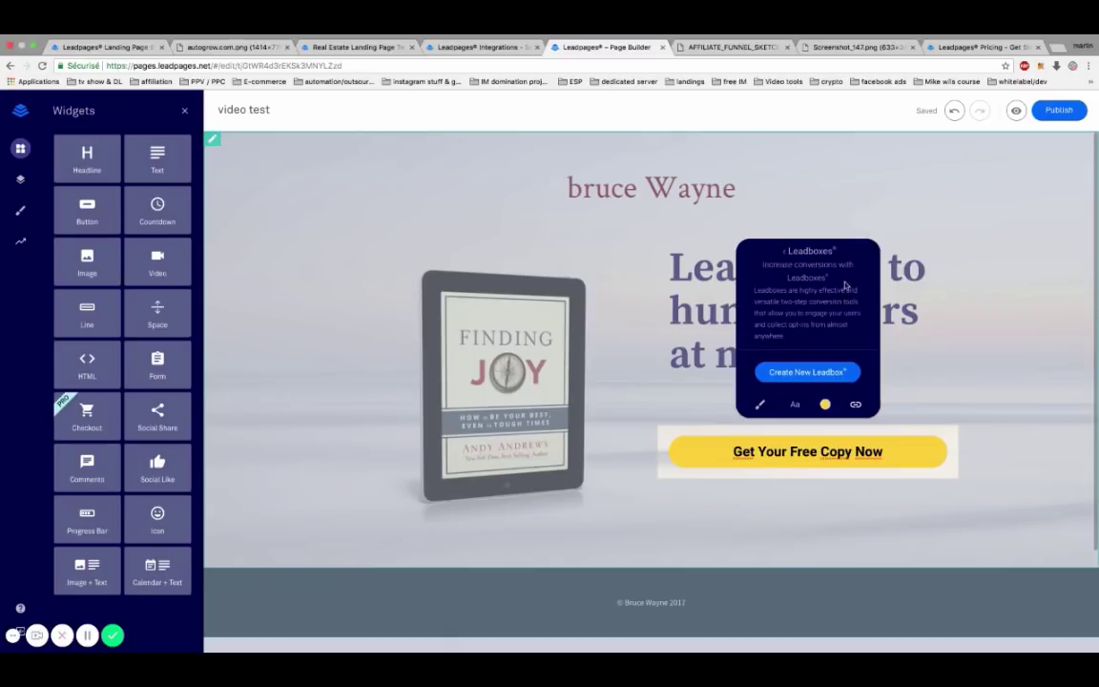
click(997, 413)
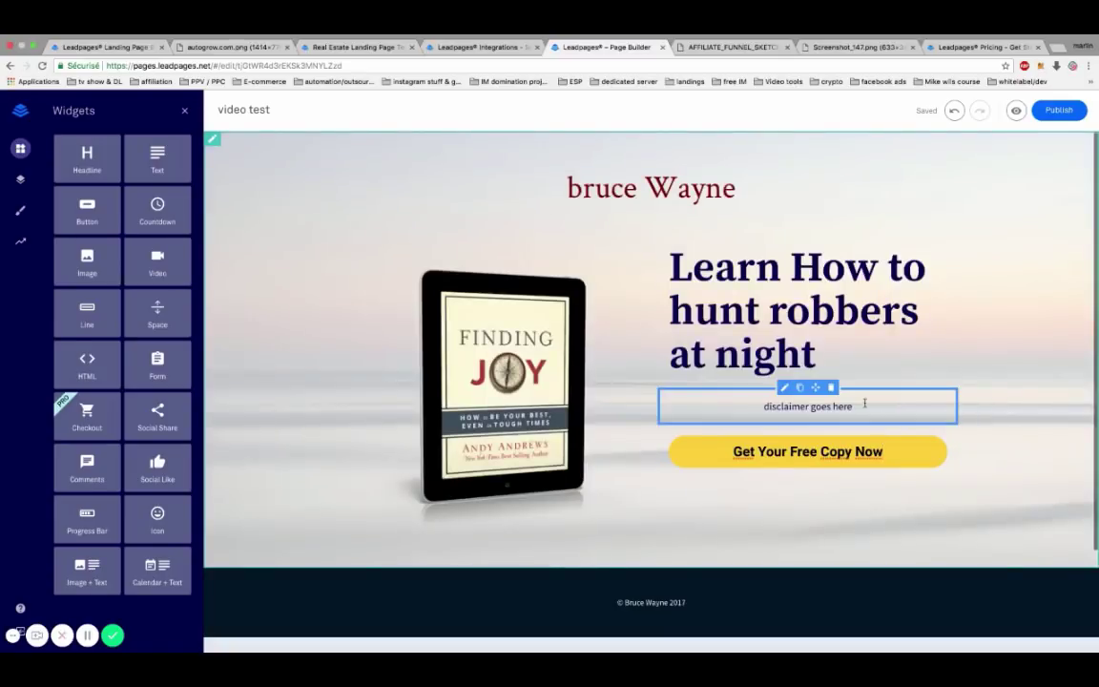
click(837, 449)
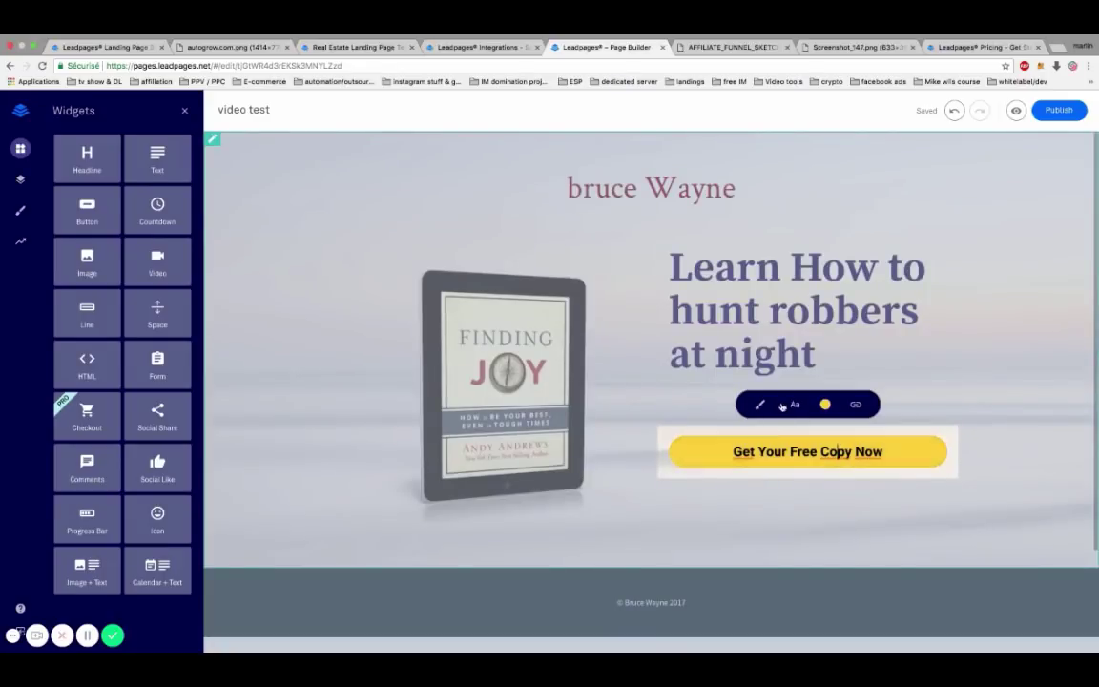
click(999, 420)
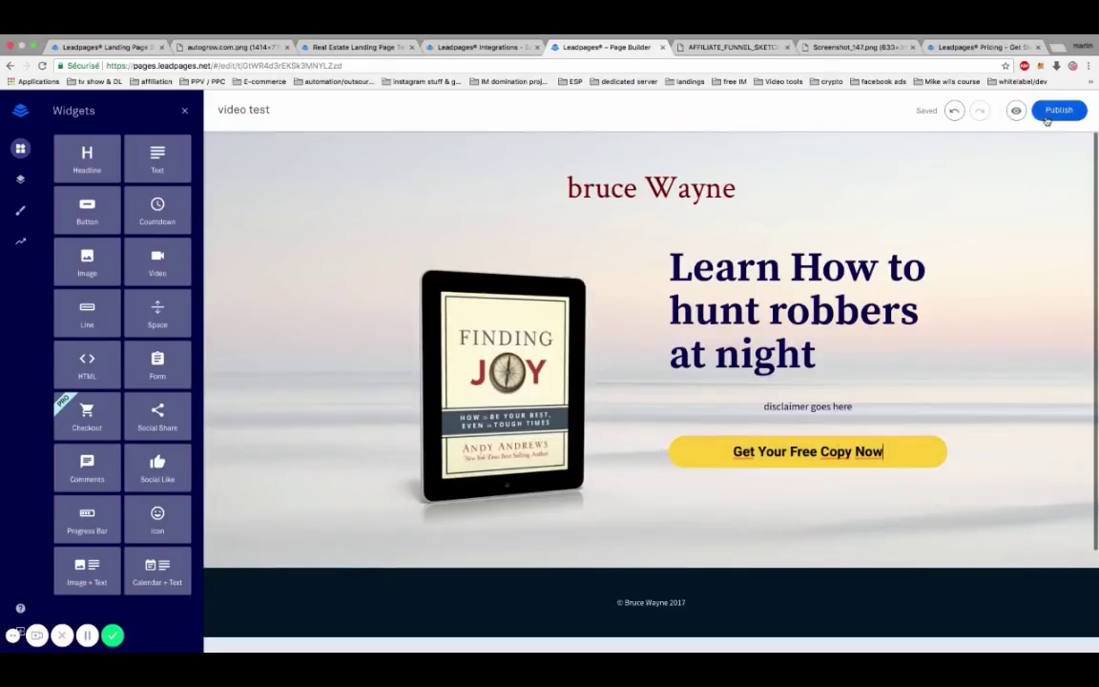
Publish the "video test" page, open its published address and return to the page builder
click(1055, 111)
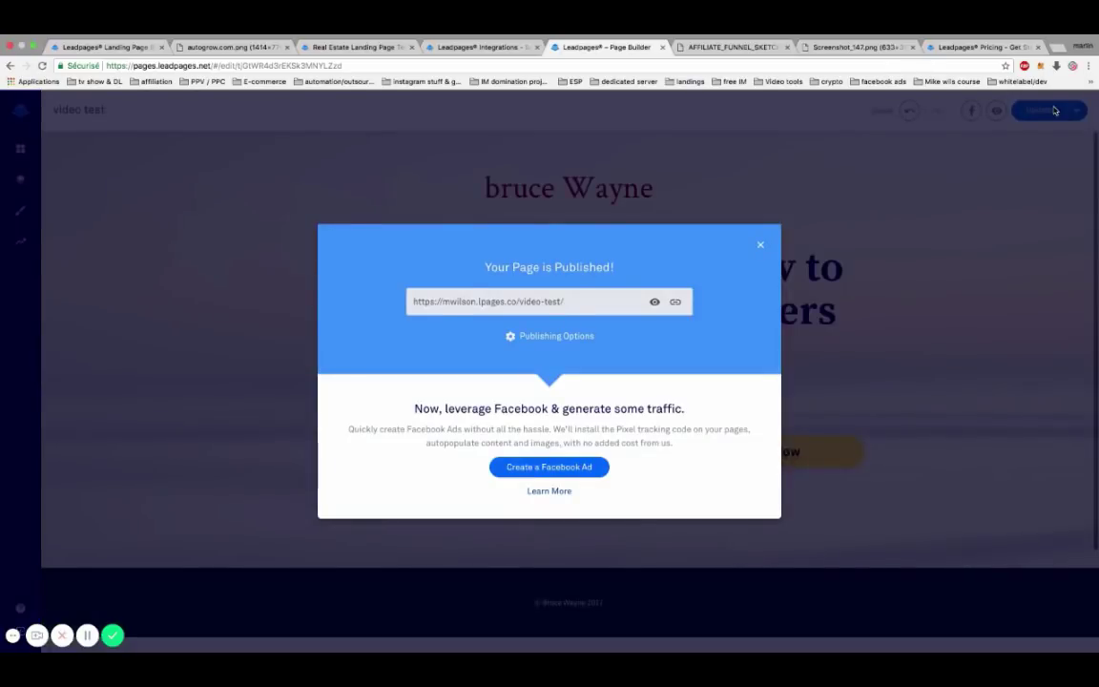
click(539, 301)
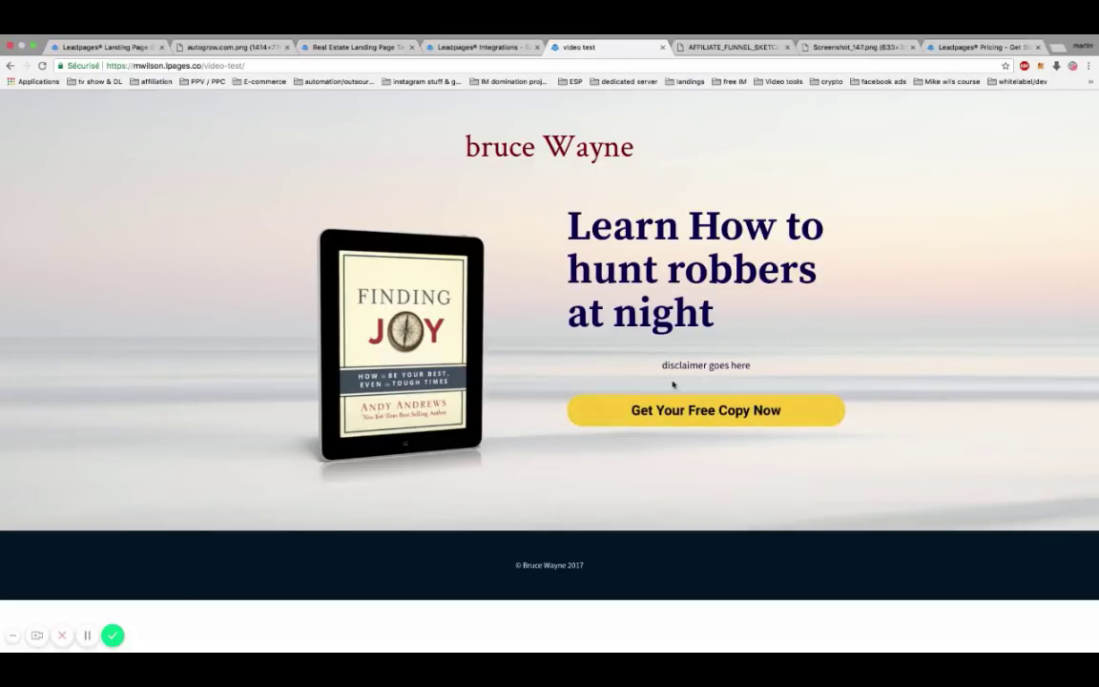
click(9, 65)
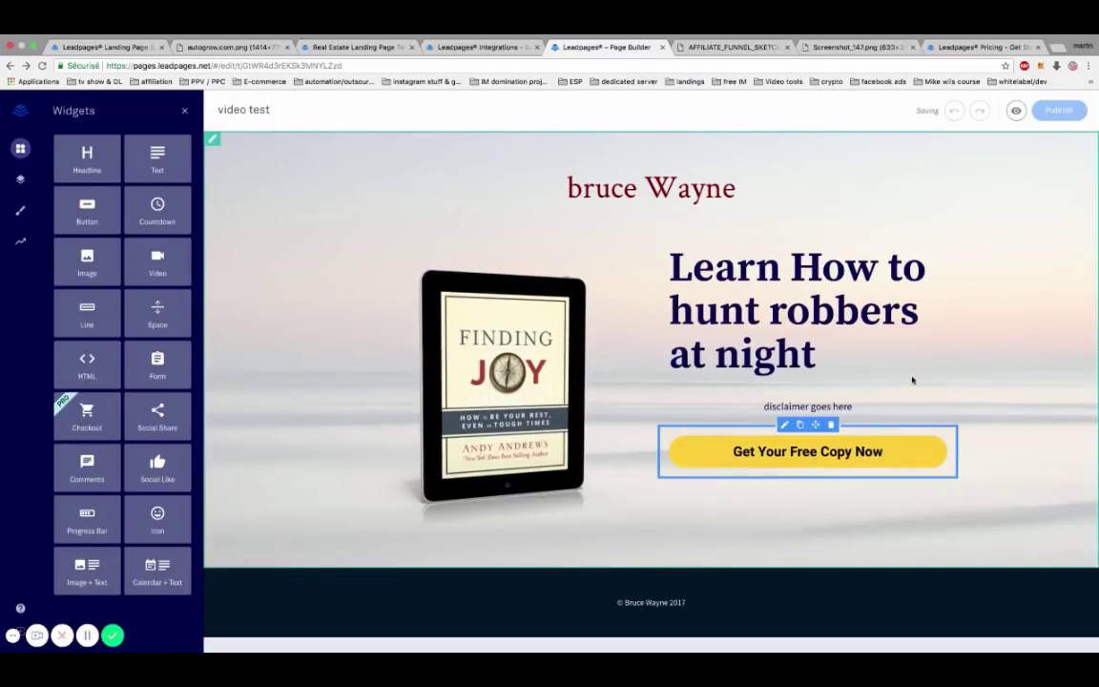
Publish the page again, view the live version in a separate tab, then close it and the publishing dialog
click(1057, 112)
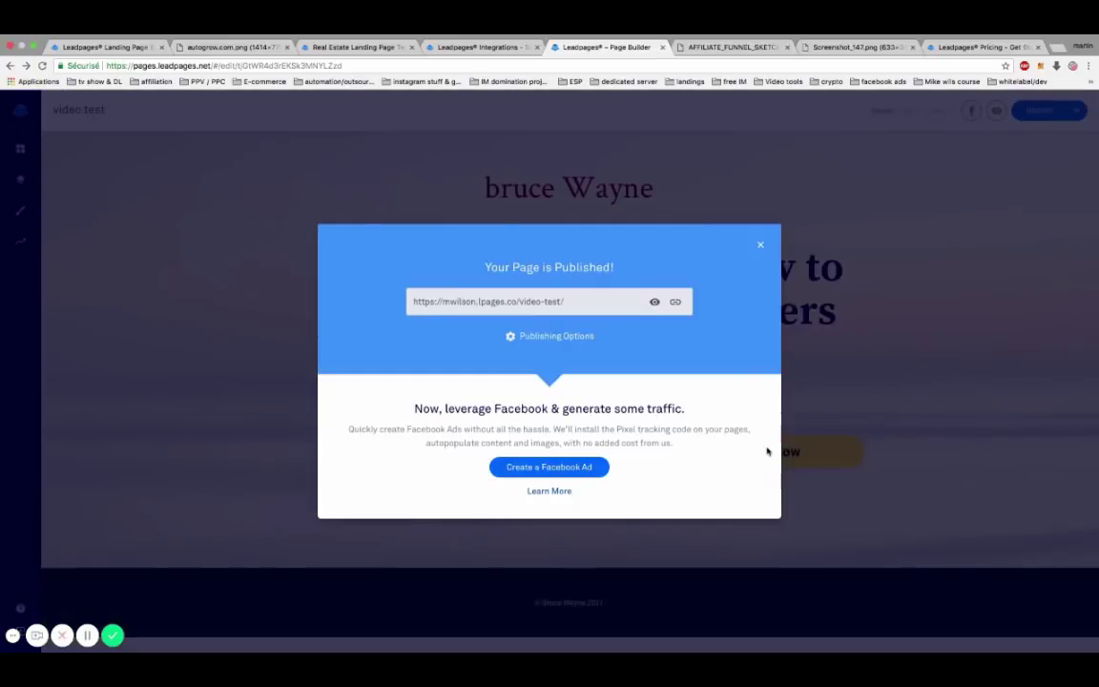
click(654, 302)
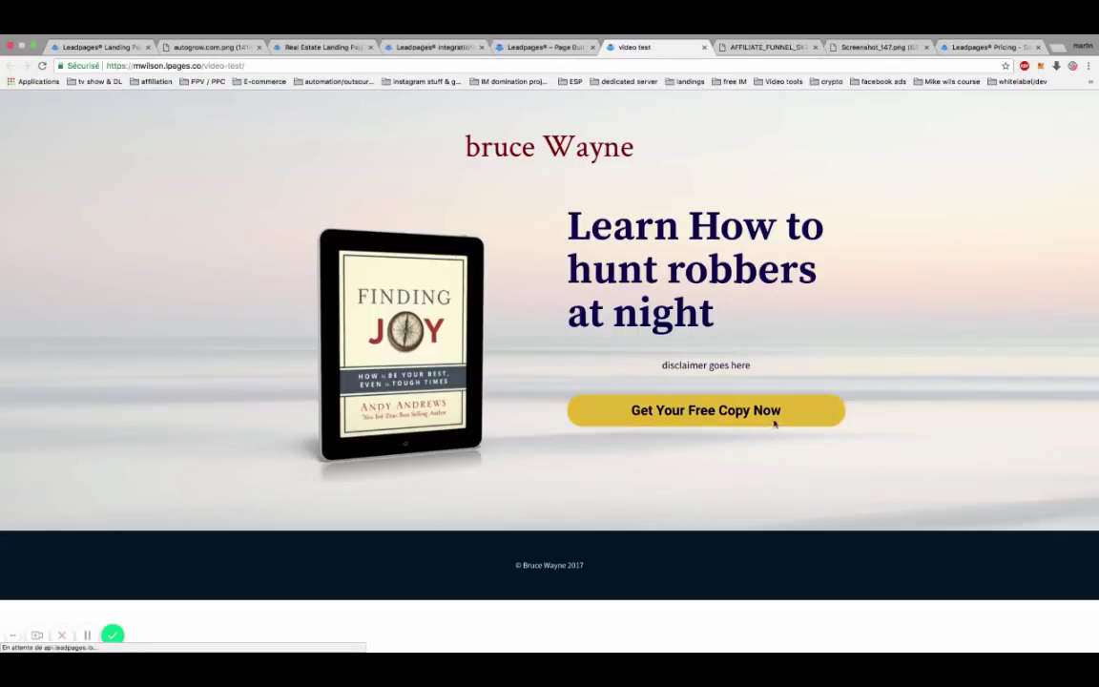
click(703, 49)
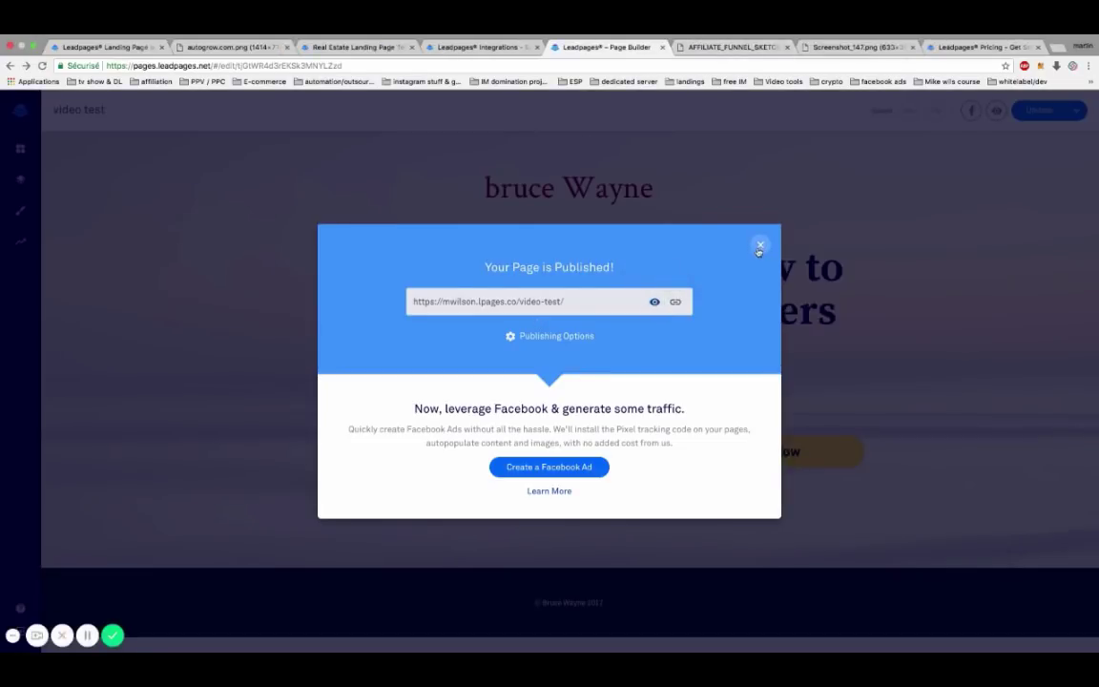
click(759, 246)
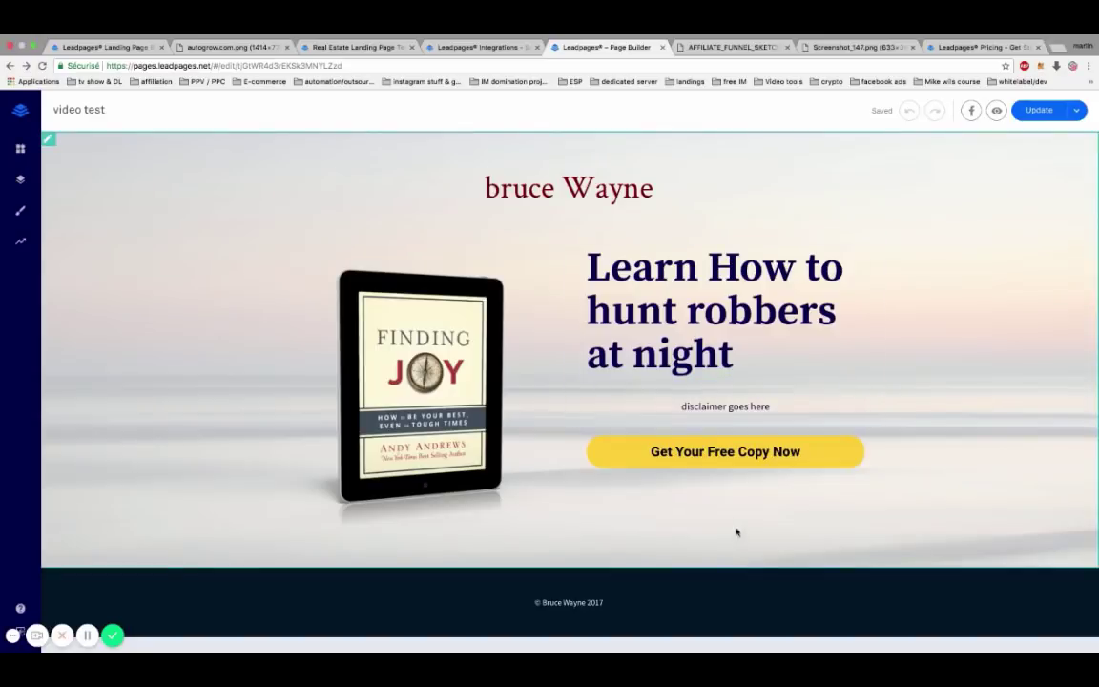
Link the "Get Your Free Copy Now" button to a new Leadbox, look at its headline unchanged and return to the page
click(764, 451)
click(773, 404)
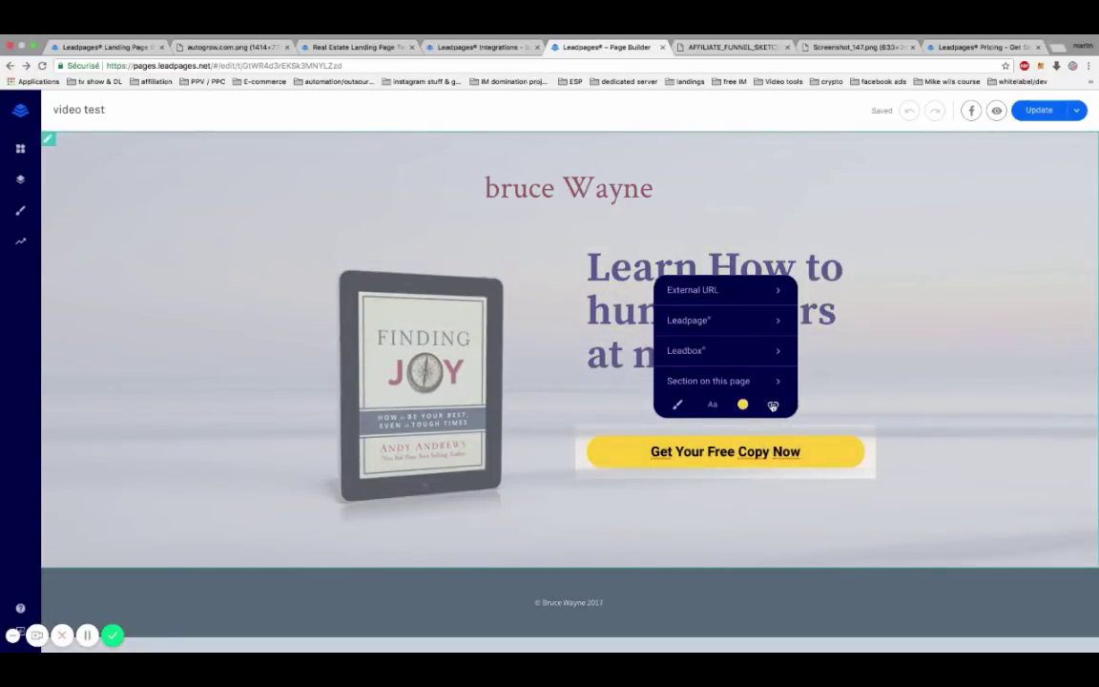
click(746, 319)
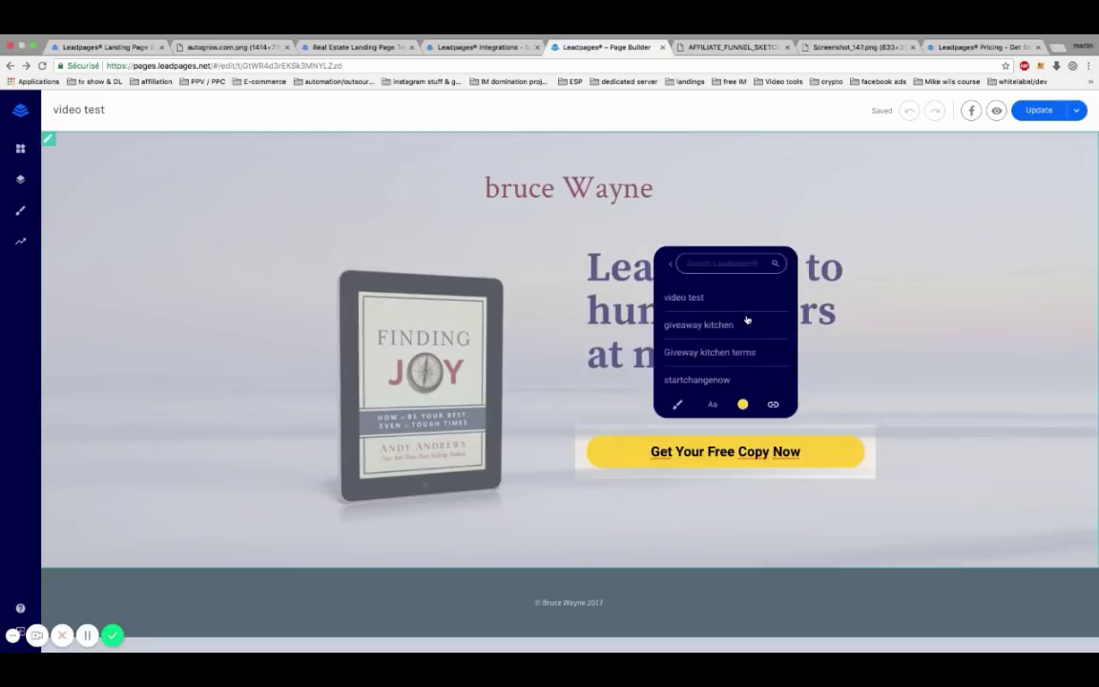
click(671, 266)
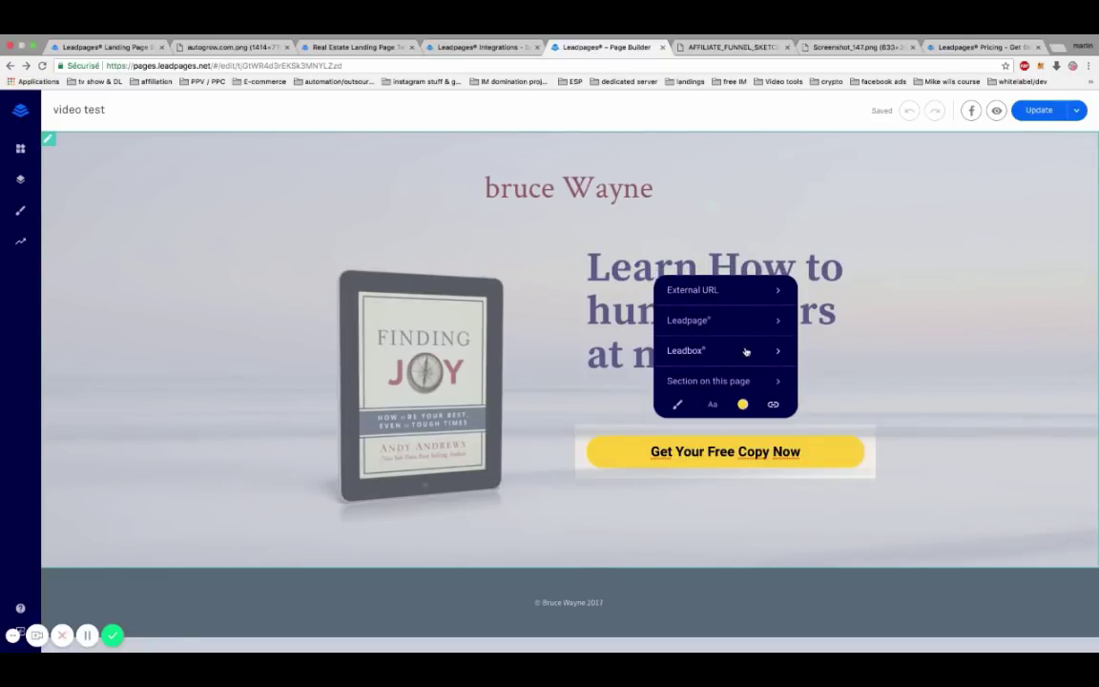
click(747, 351)
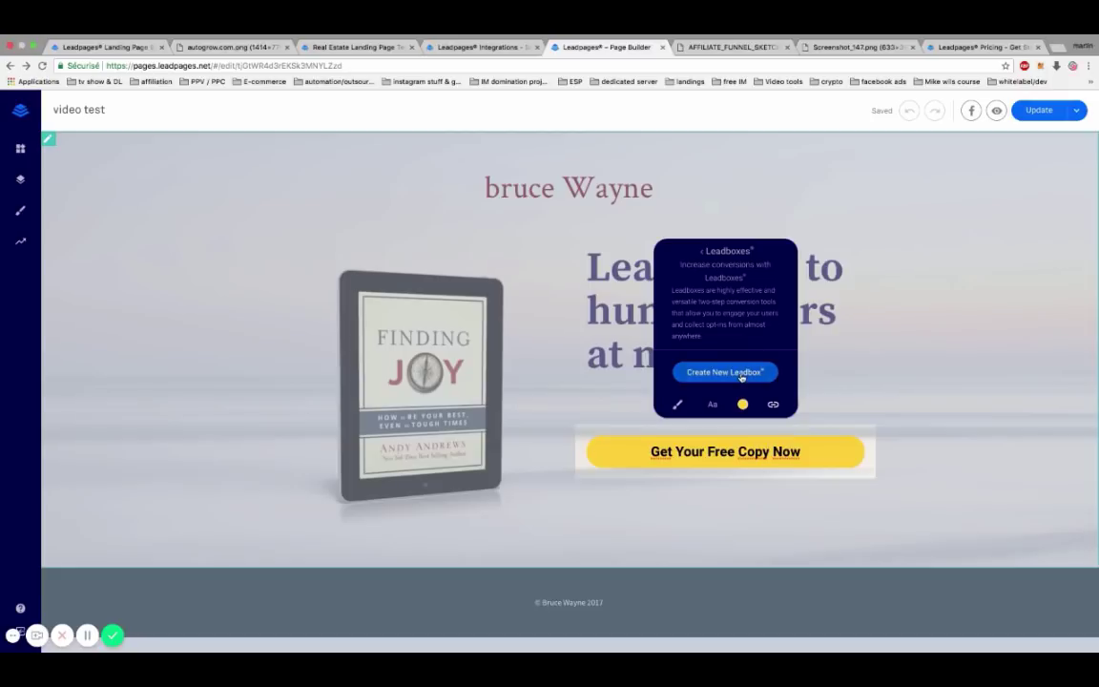
click(741, 373)
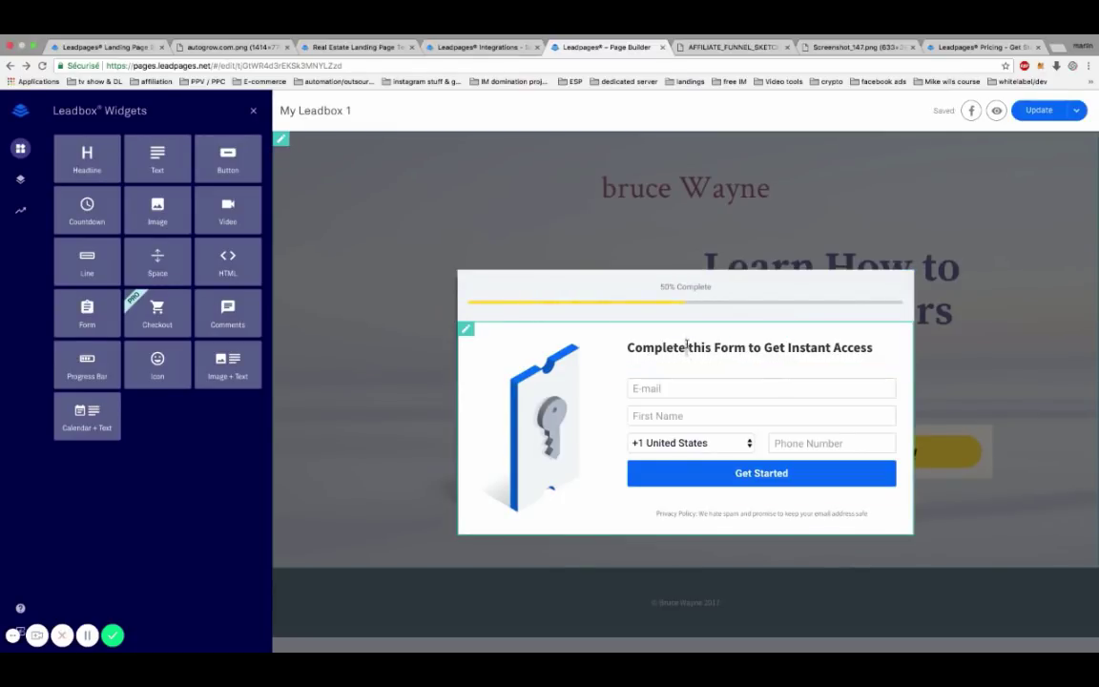
click(687, 347)
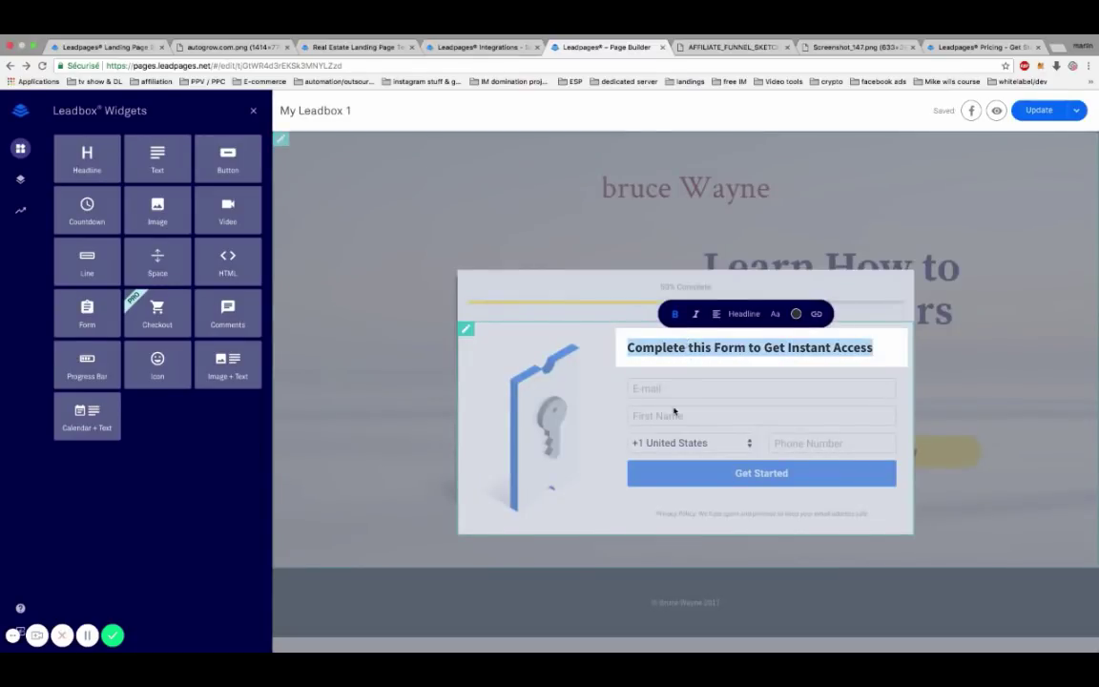
click(492, 272)
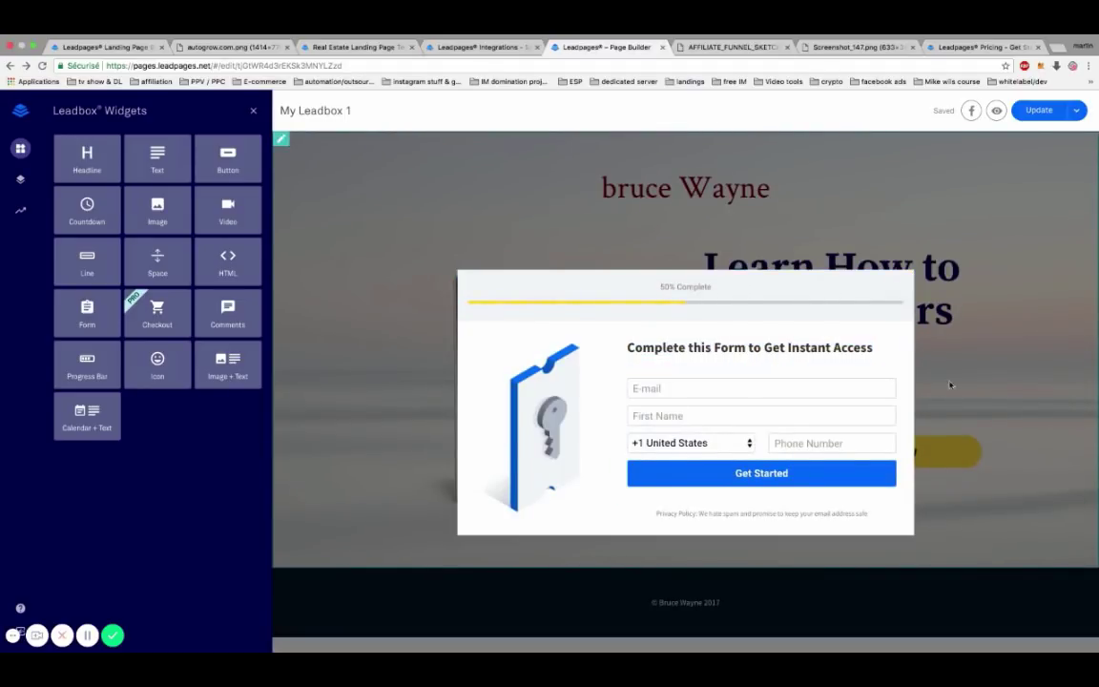
click(1000, 371)
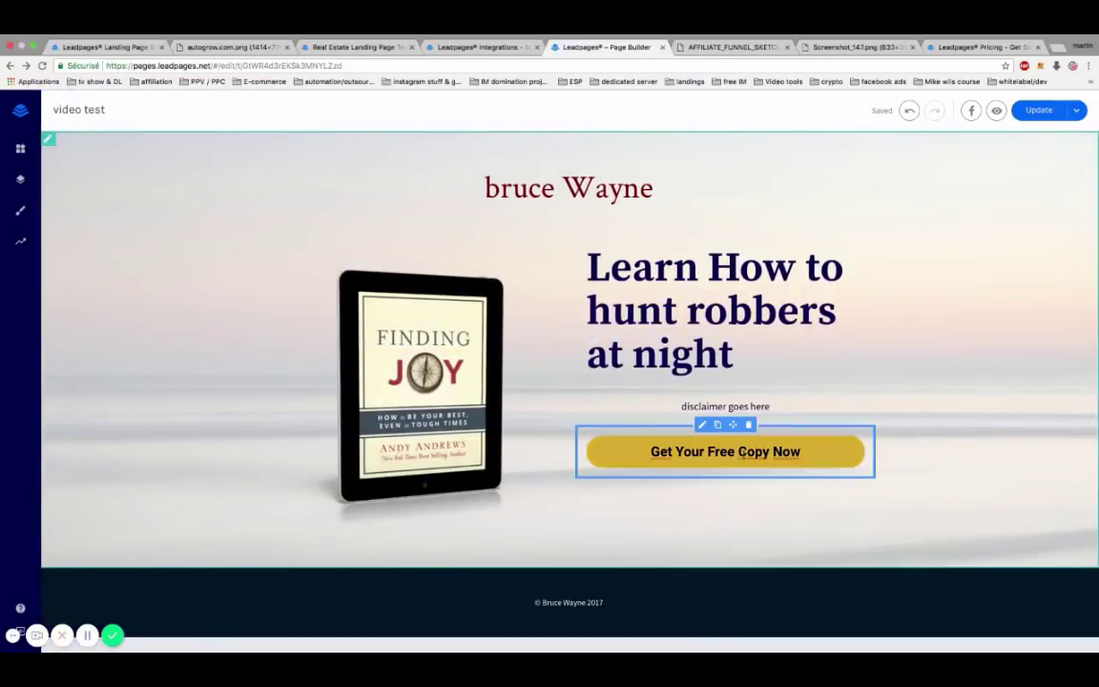
Publish the page update and test the "Get Your Free Copy Now" pop-up form on the live page, closing it without submitting
click(1039, 109)
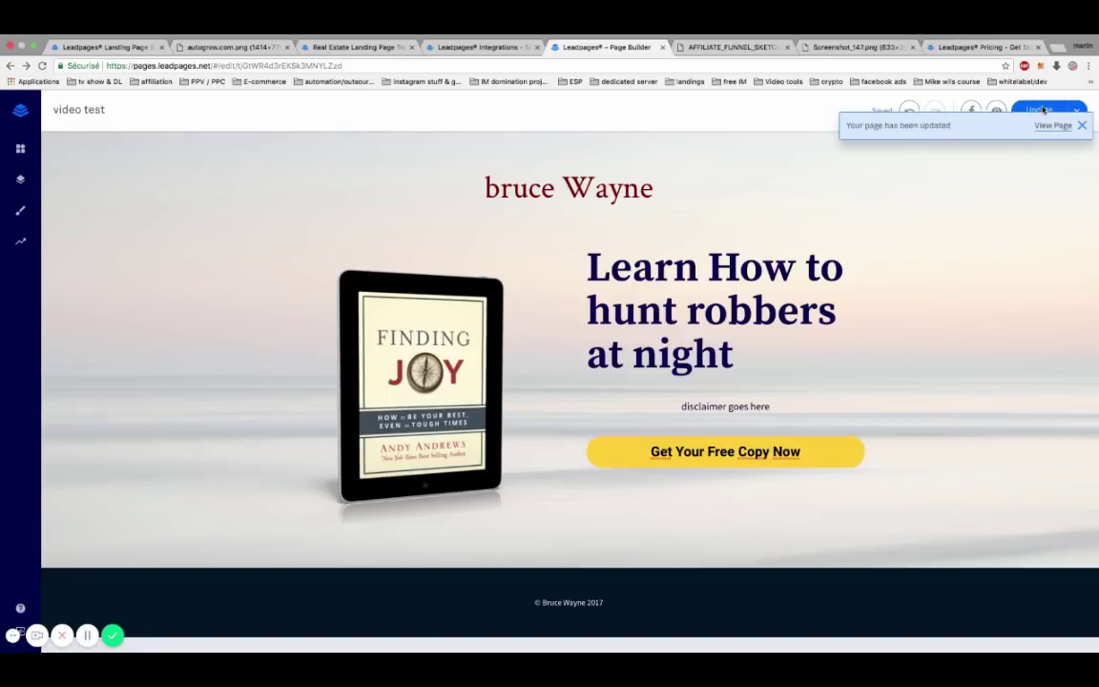
click(1049, 125)
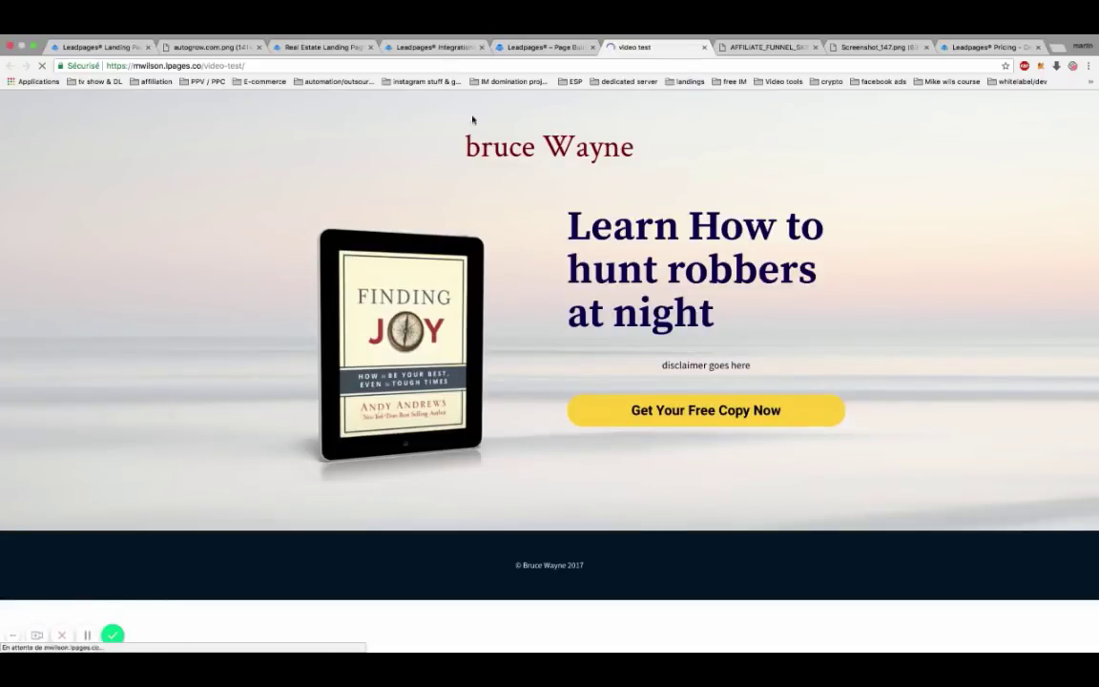
click(707, 409)
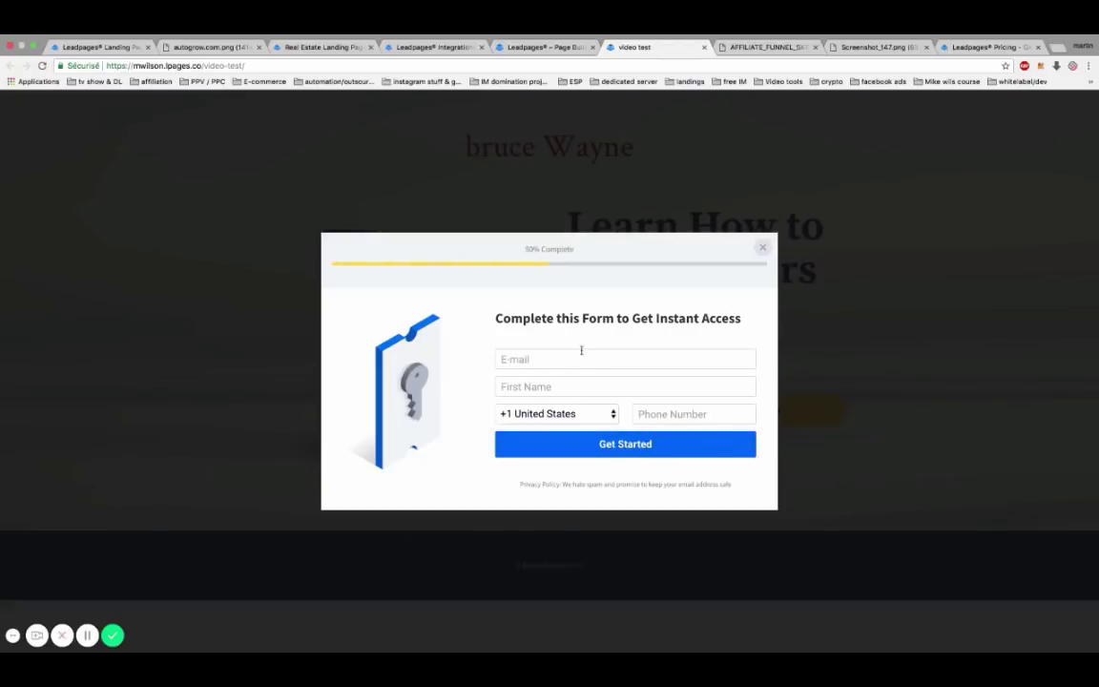
click(759, 248)
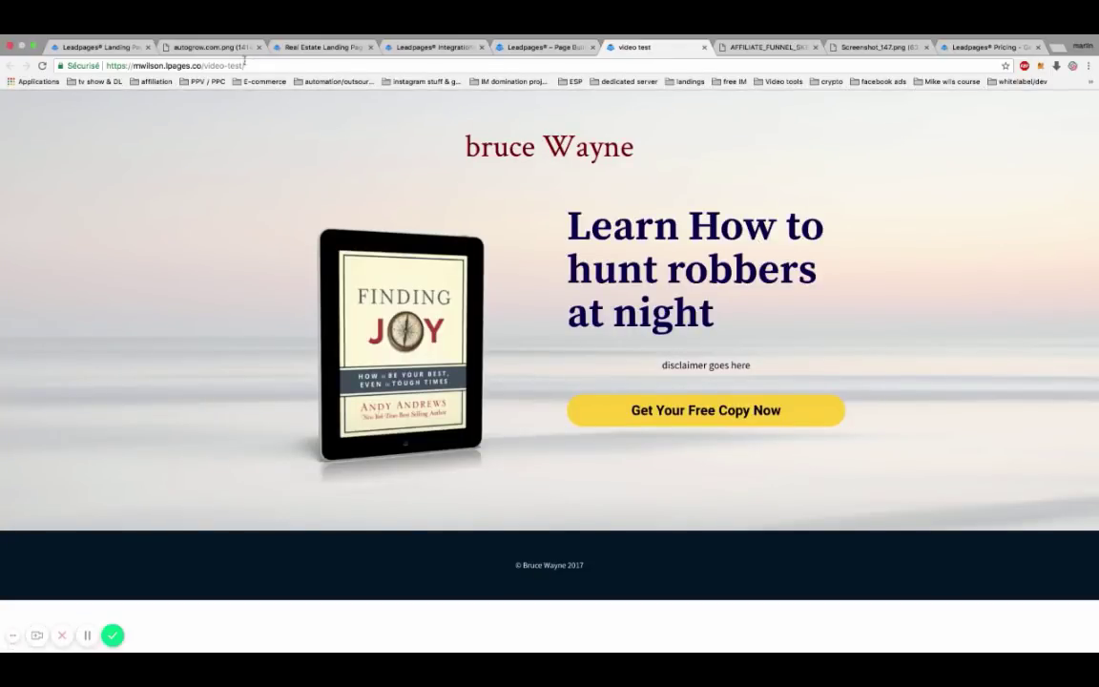
View the simple email sales funnel diagram, close the live page and return to the page builder
click(215, 48)
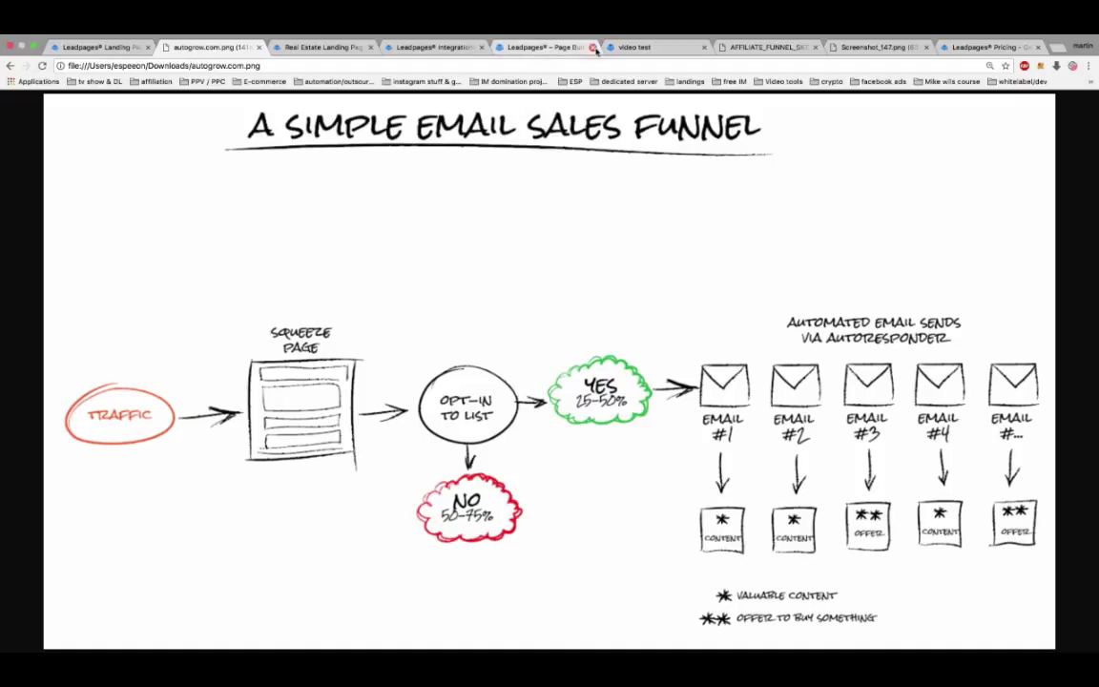
click(669, 48)
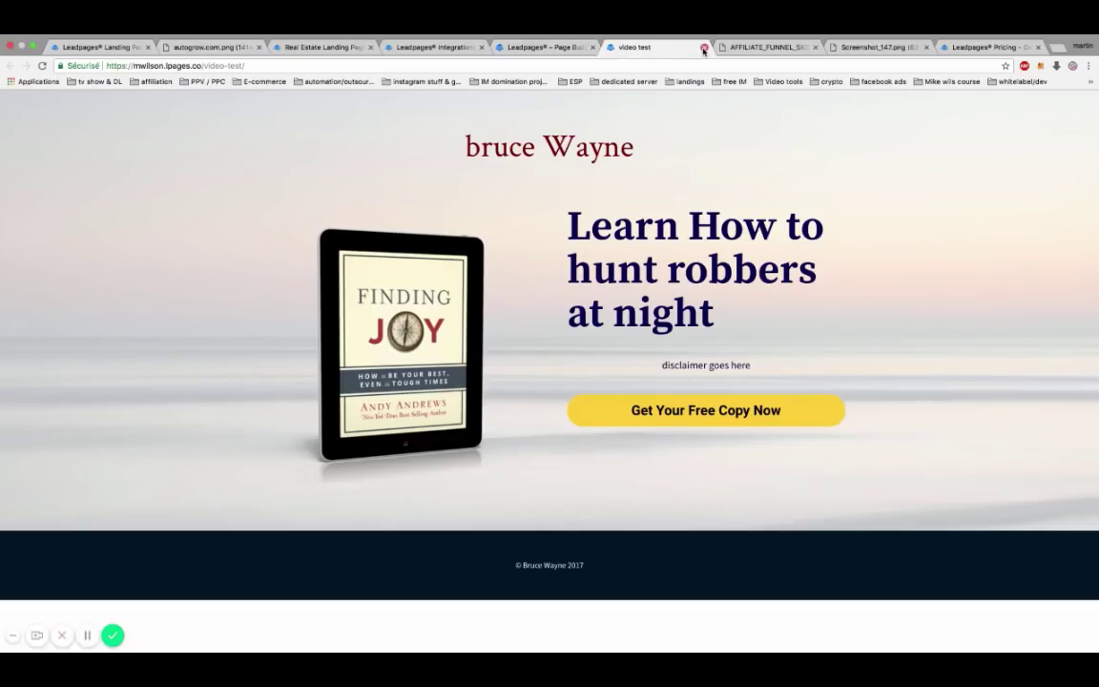
click(703, 48)
click(534, 44)
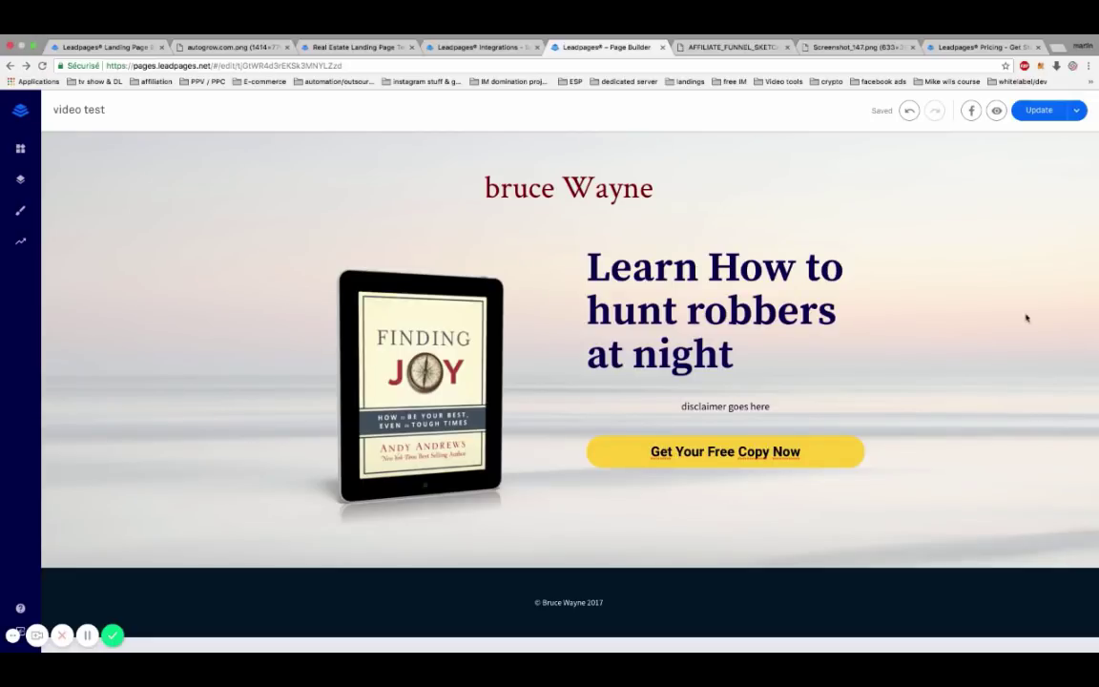
Colour the word "robbers" in the headline bright red, #ff0000
scroll(897, 351, down, 3)
scroll(897, 348, up, 3)
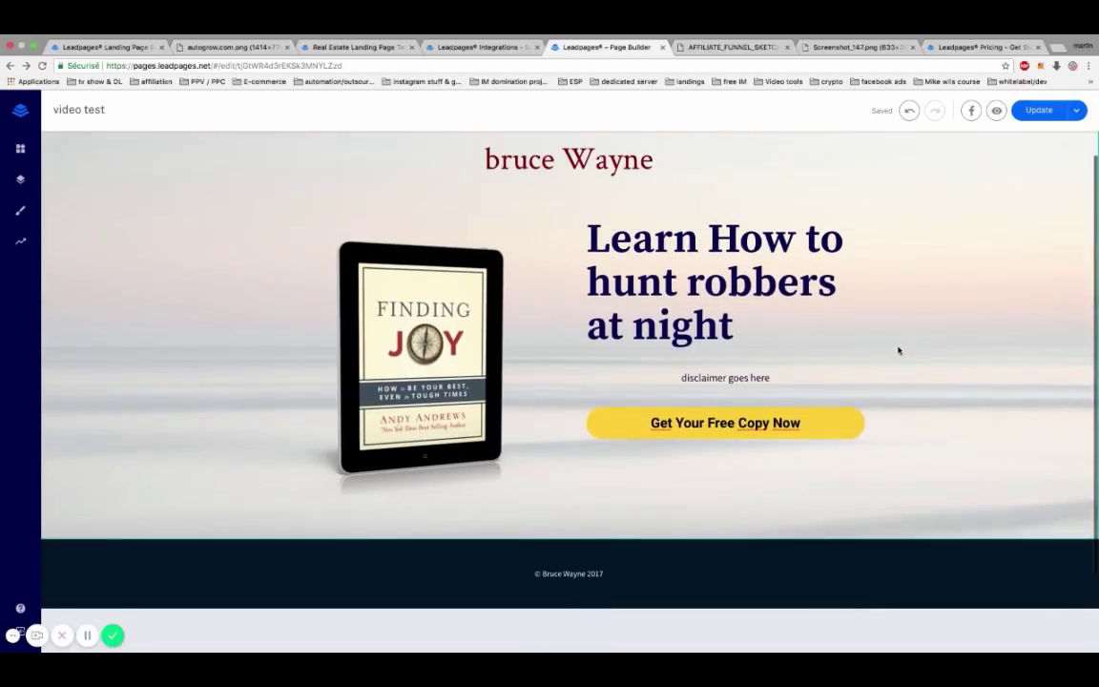
double_click(767, 298)
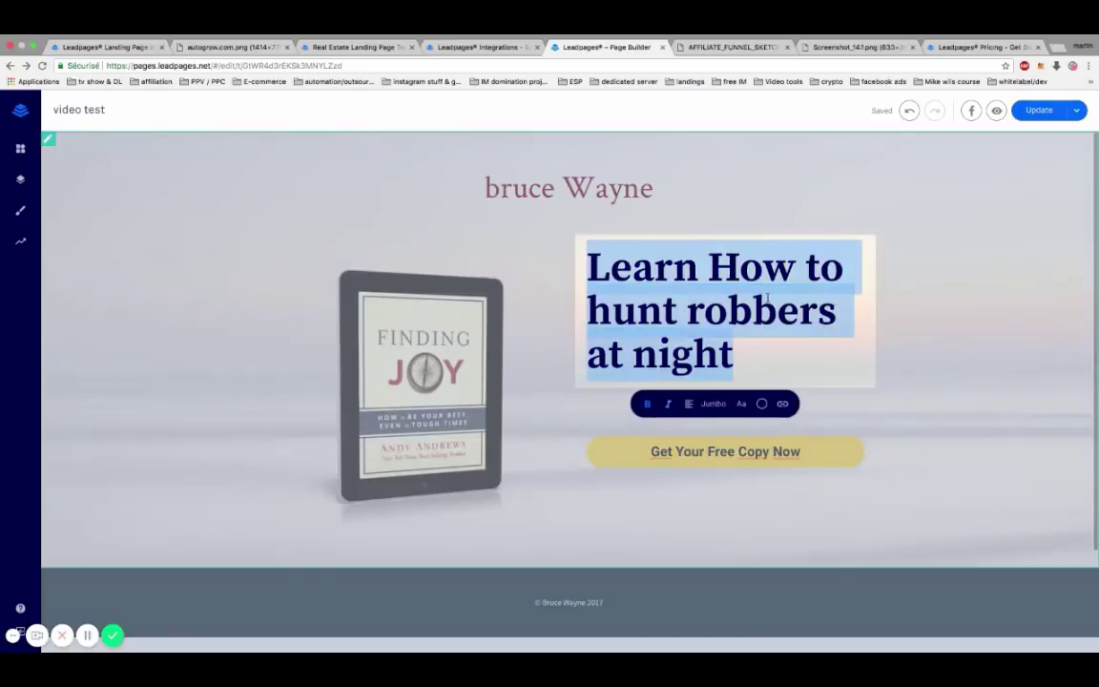
click(753, 310)
double_click(758, 310)
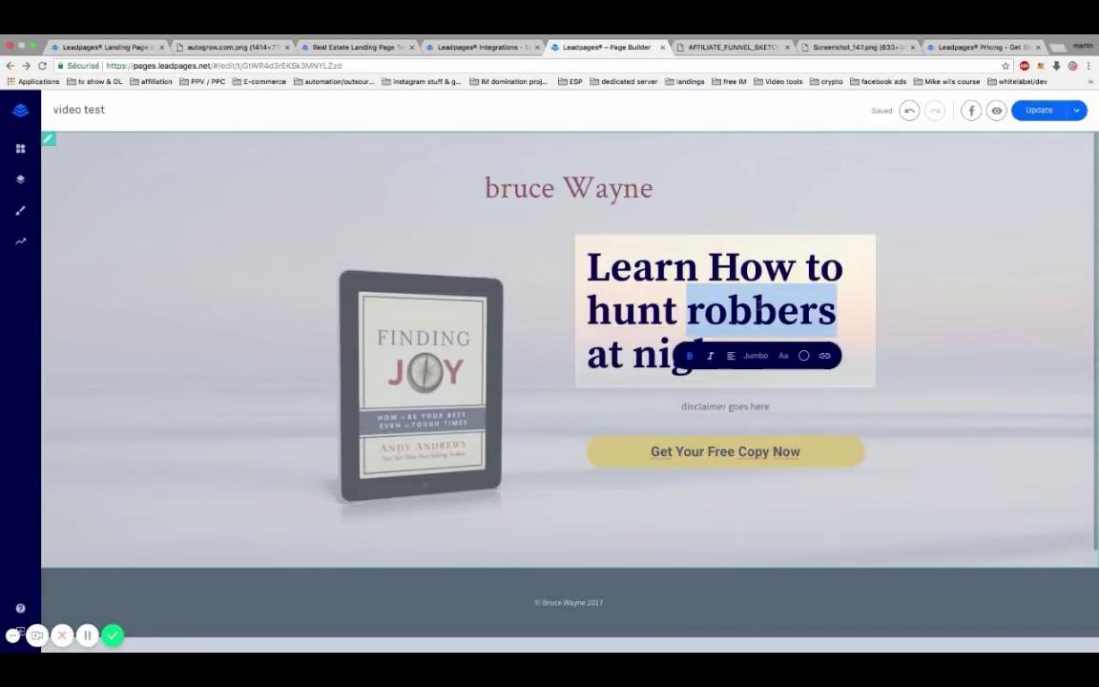
click(804, 357)
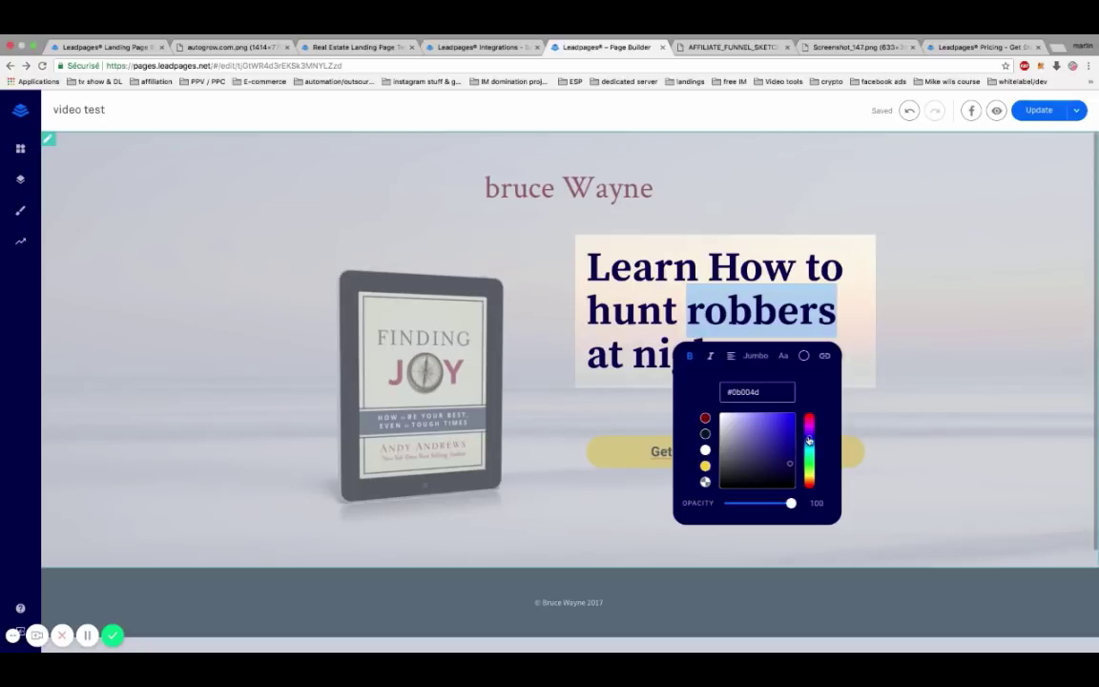
drag(809, 438, 808, 413)
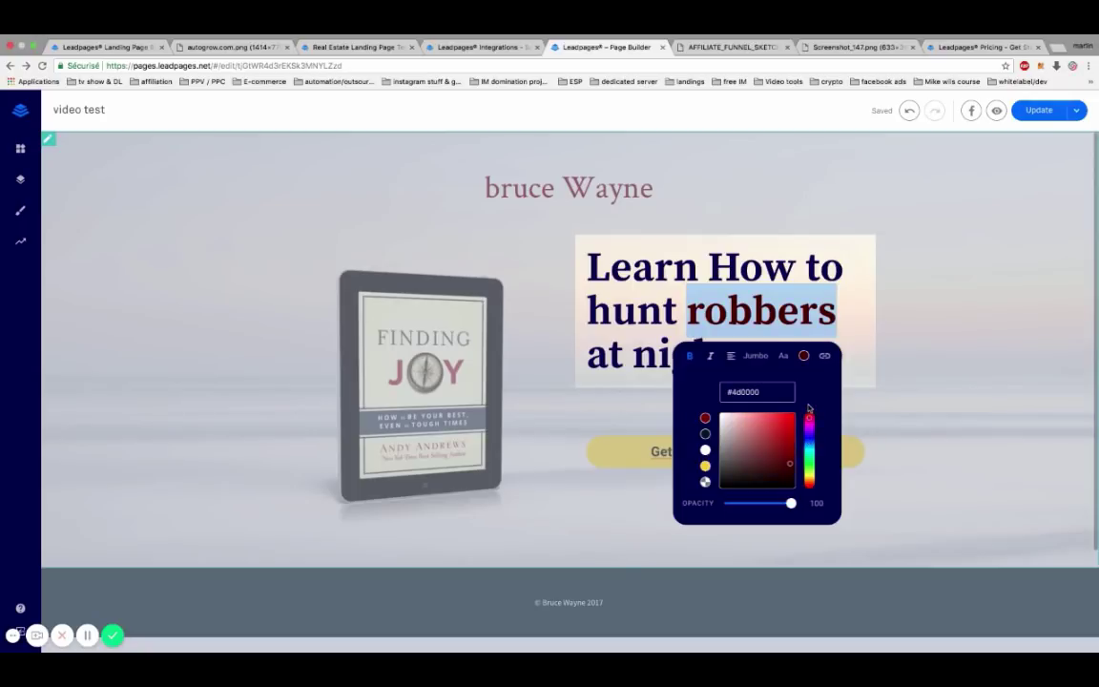
click(791, 438)
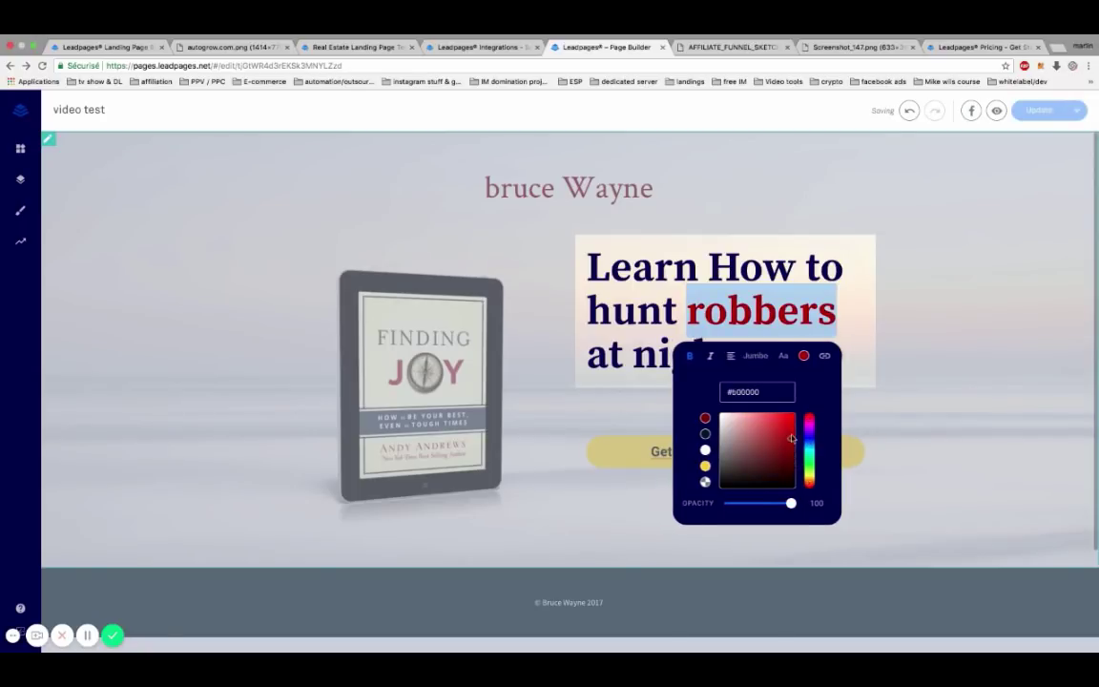
click(875, 436)
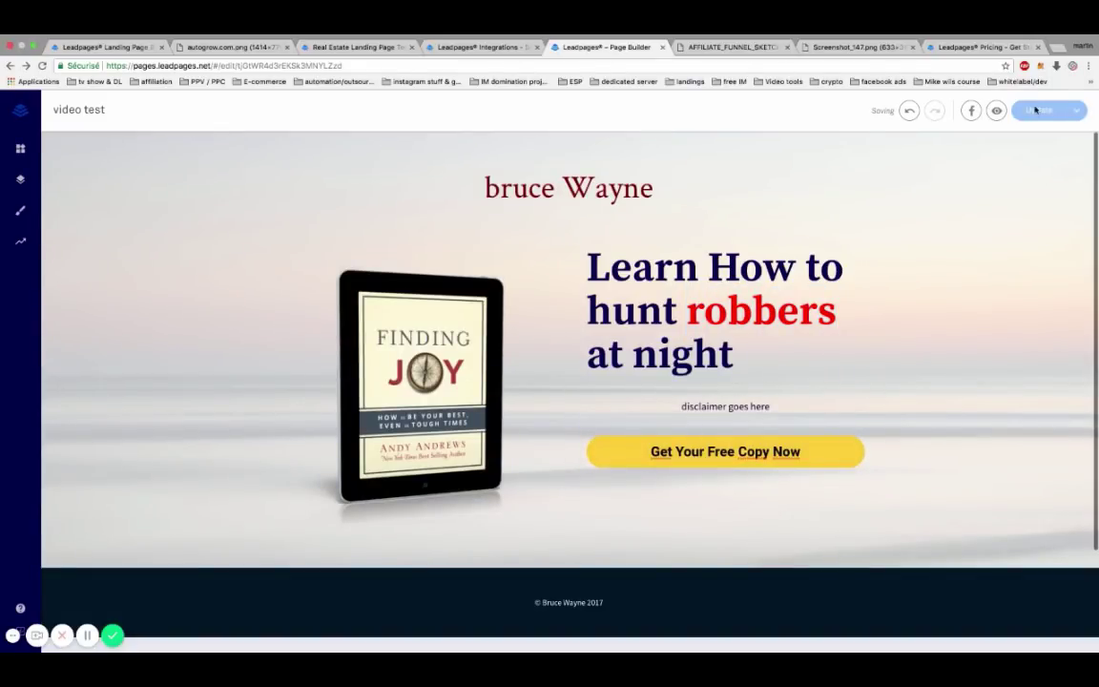
Publish the page with the red headline word, view the live version and return to the page builder
click(1035, 112)
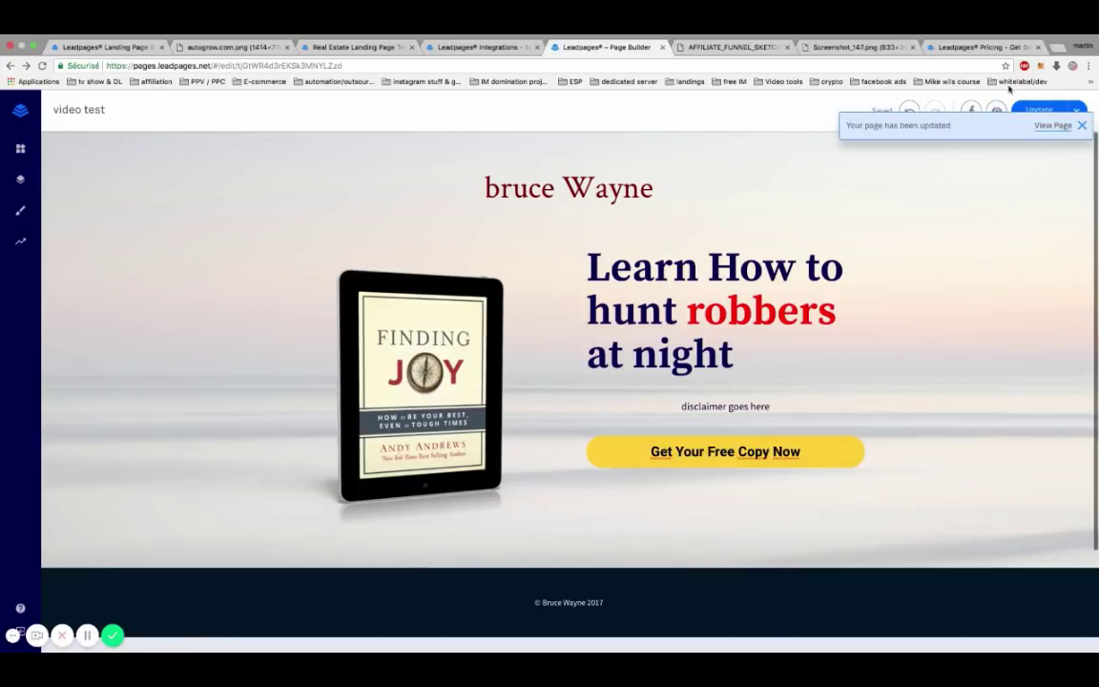
click(1051, 126)
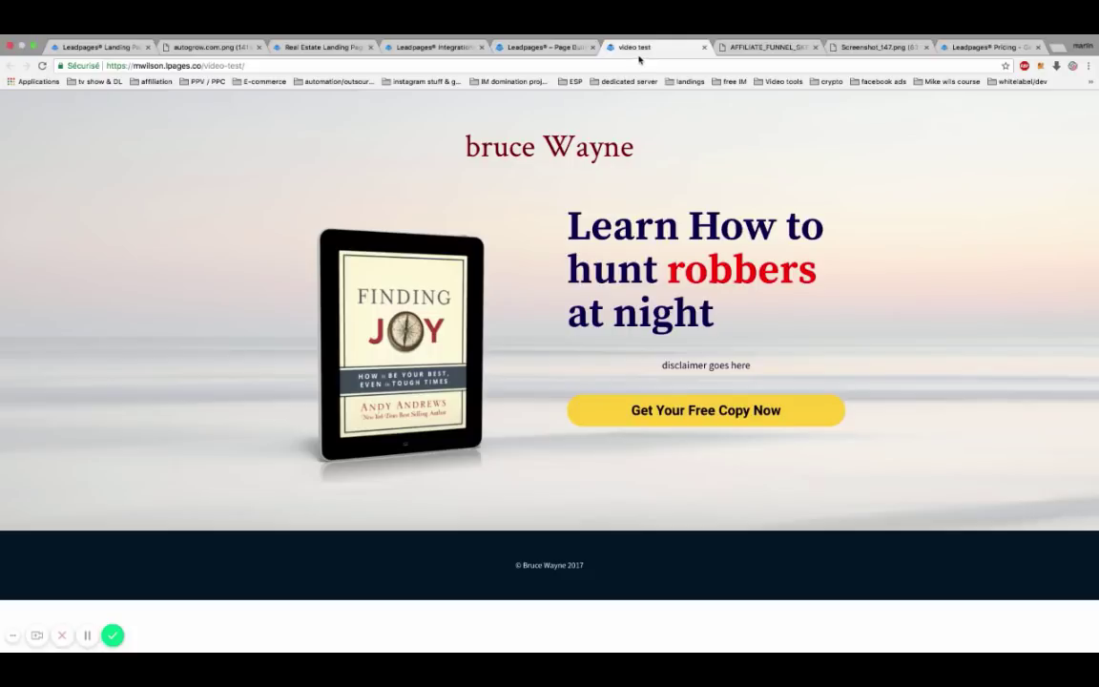
click(550, 48)
Recolour the headline word "robbers" yellow, #ffc800
click(640, 301)
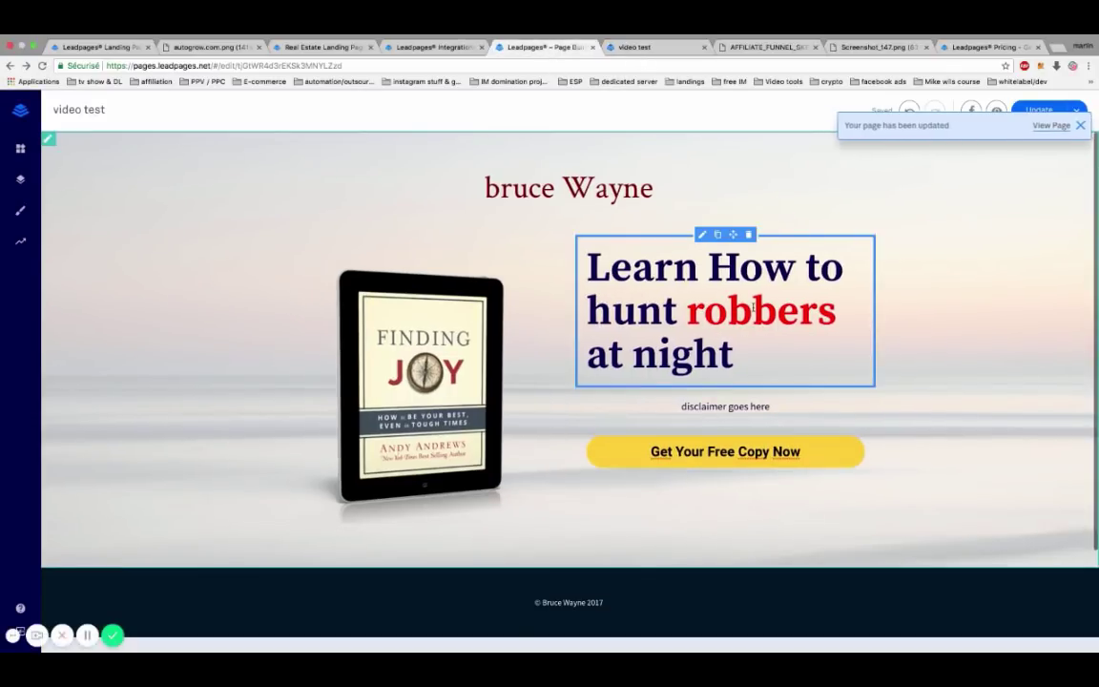
double_click(753, 307)
click(754, 307)
double_click(777, 307)
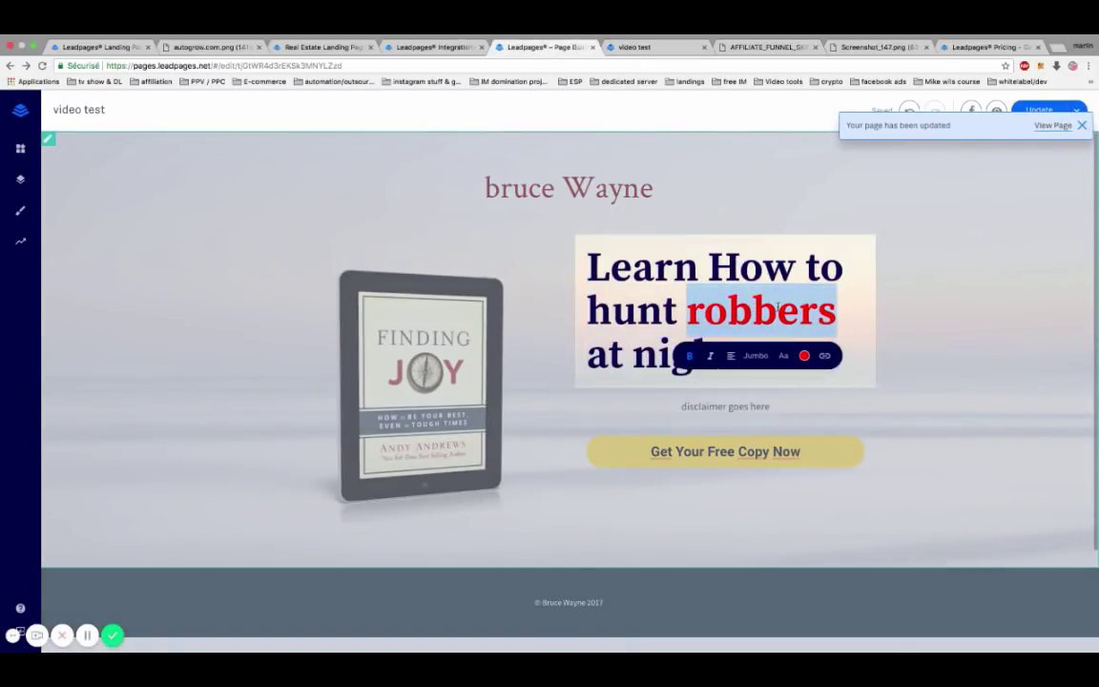
click(804, 355)
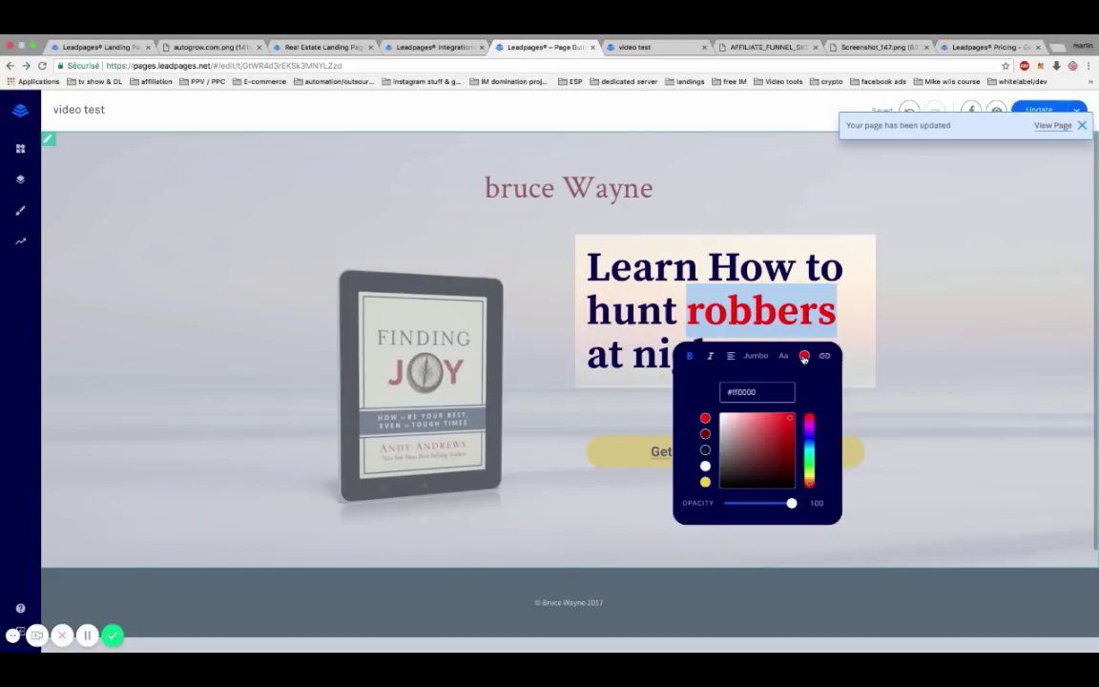
click(704, 481)
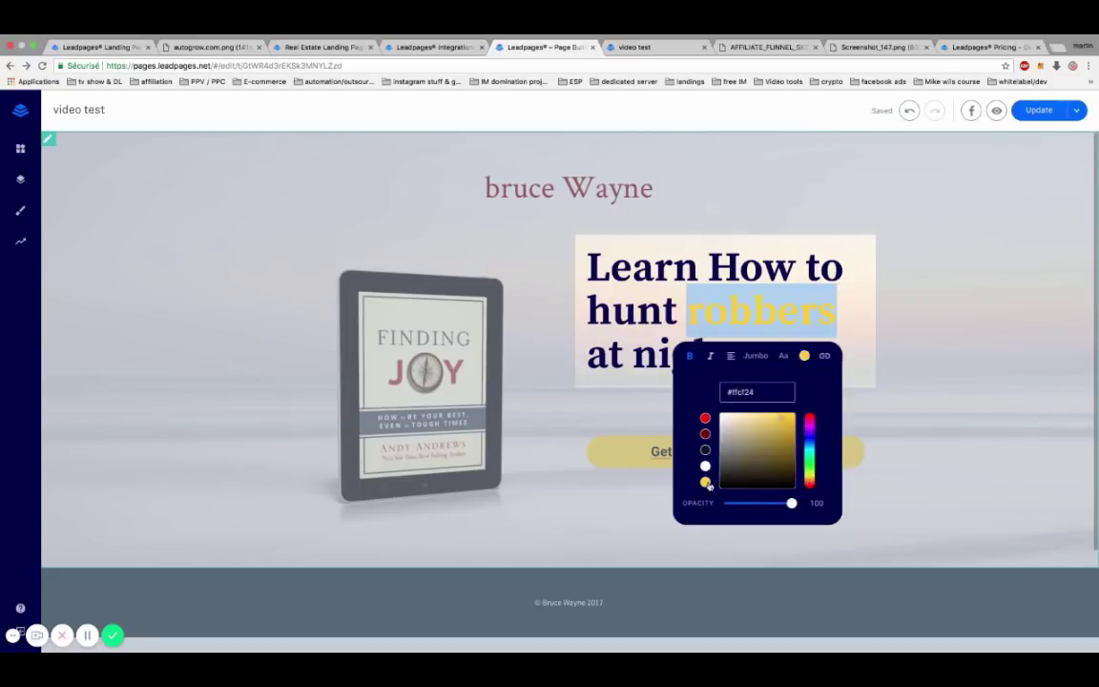
click(790, 416)
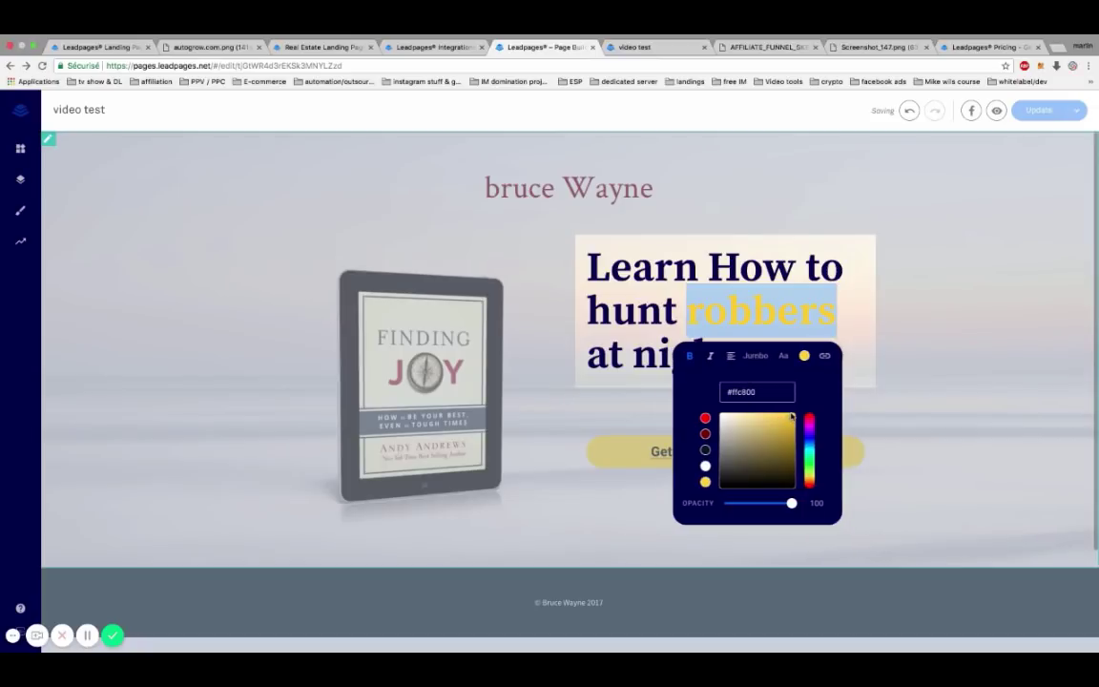
click(919, 451)
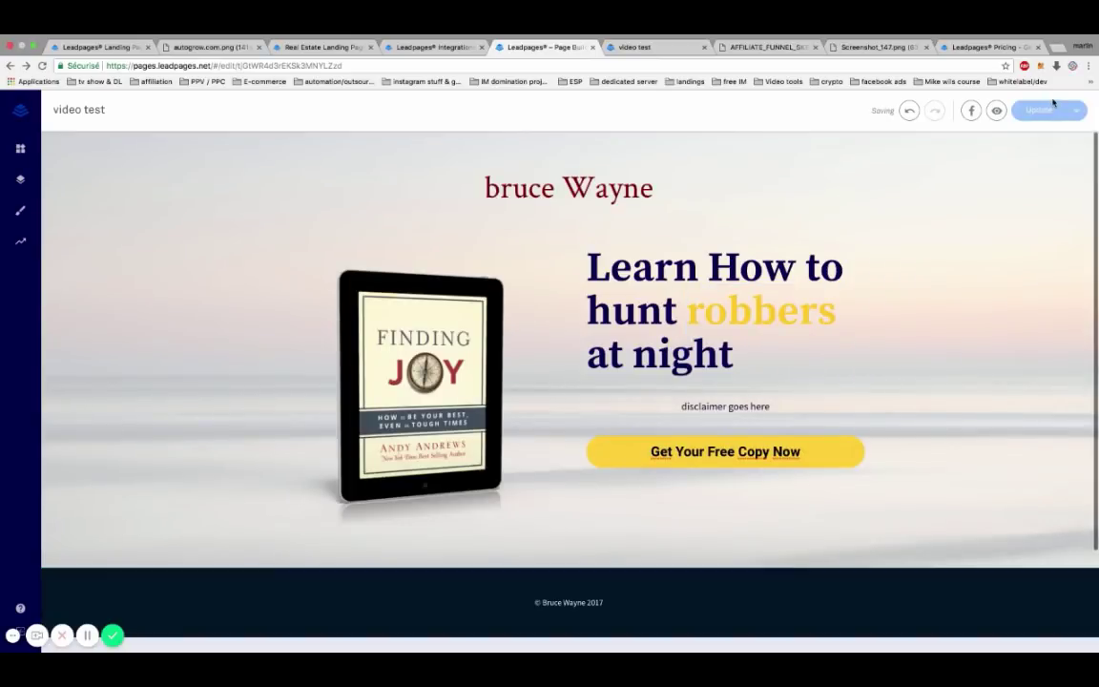
click(1003, 177)
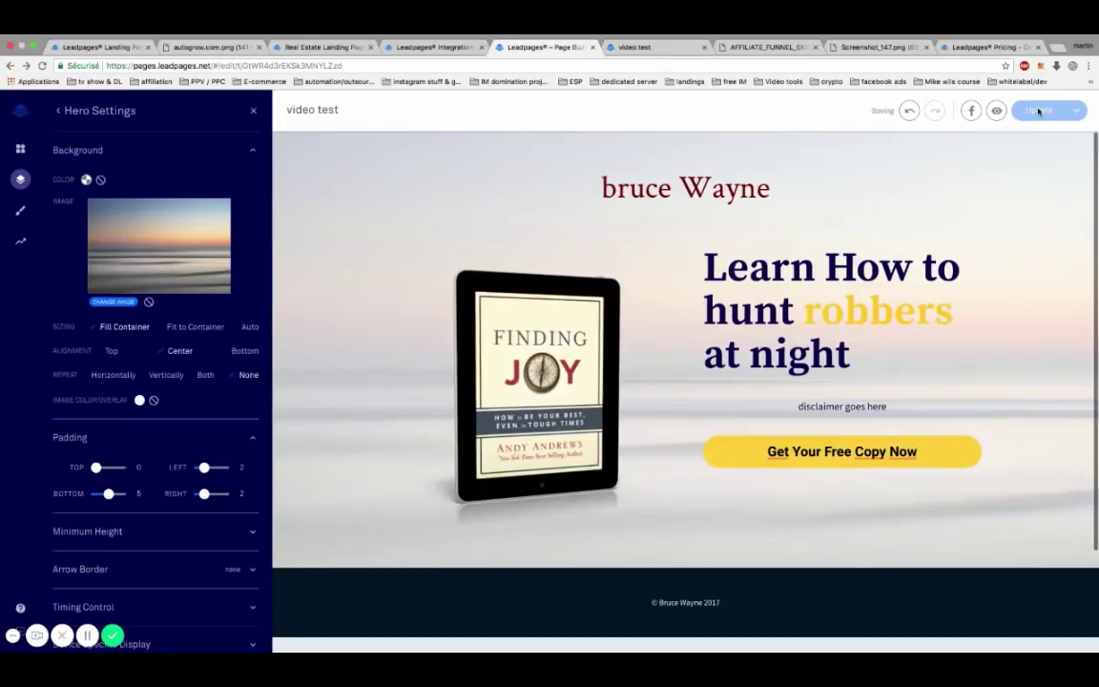
Publish the yellow headline change, reload the live page to check it and close that page
click(1041, 112)
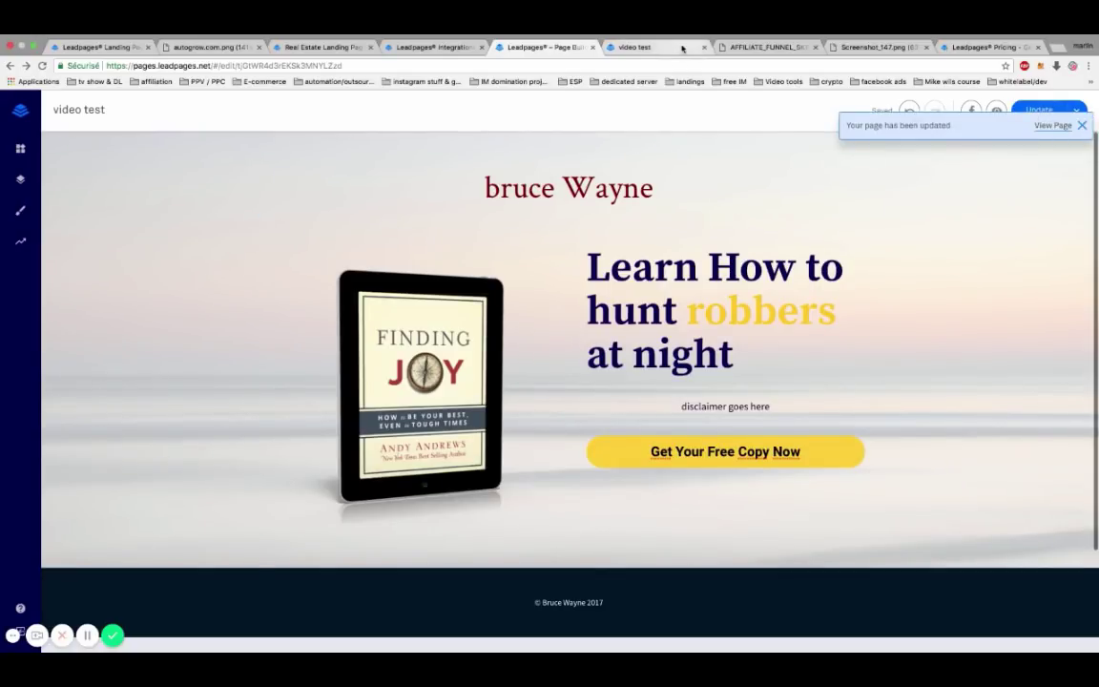
click(682, 46)
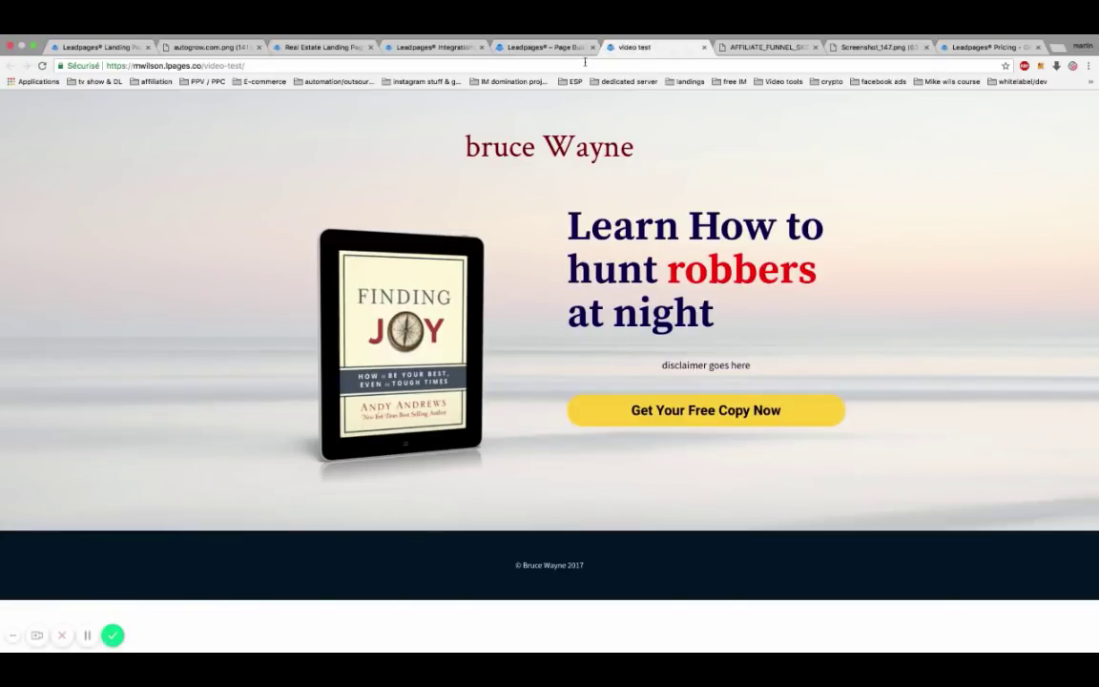
click(586, 65)
key(Return)
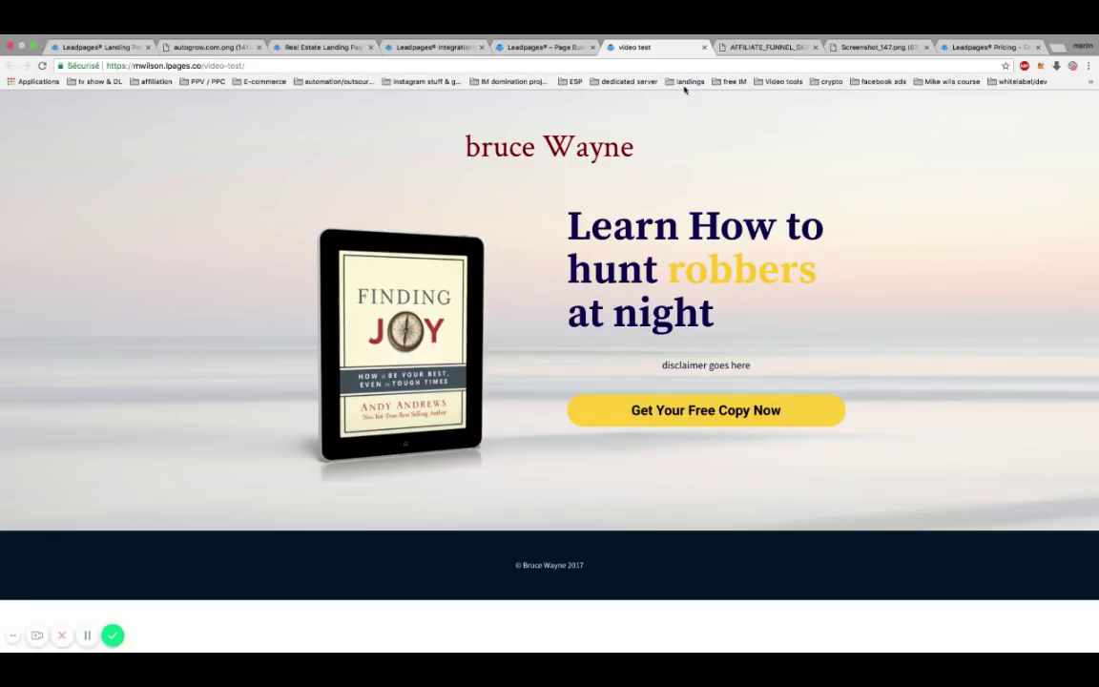
click(702, 47)
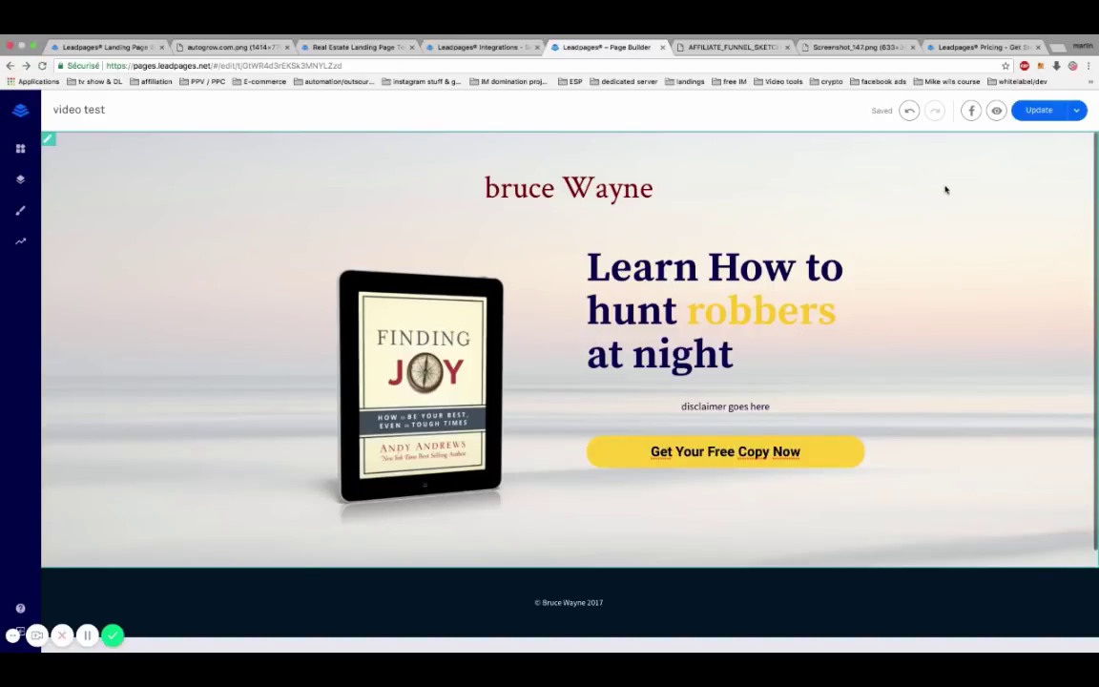
Open the affiliate funnel sketch to examine how the squeeze page leads to affiliate sales
mouse_move(841, 448)
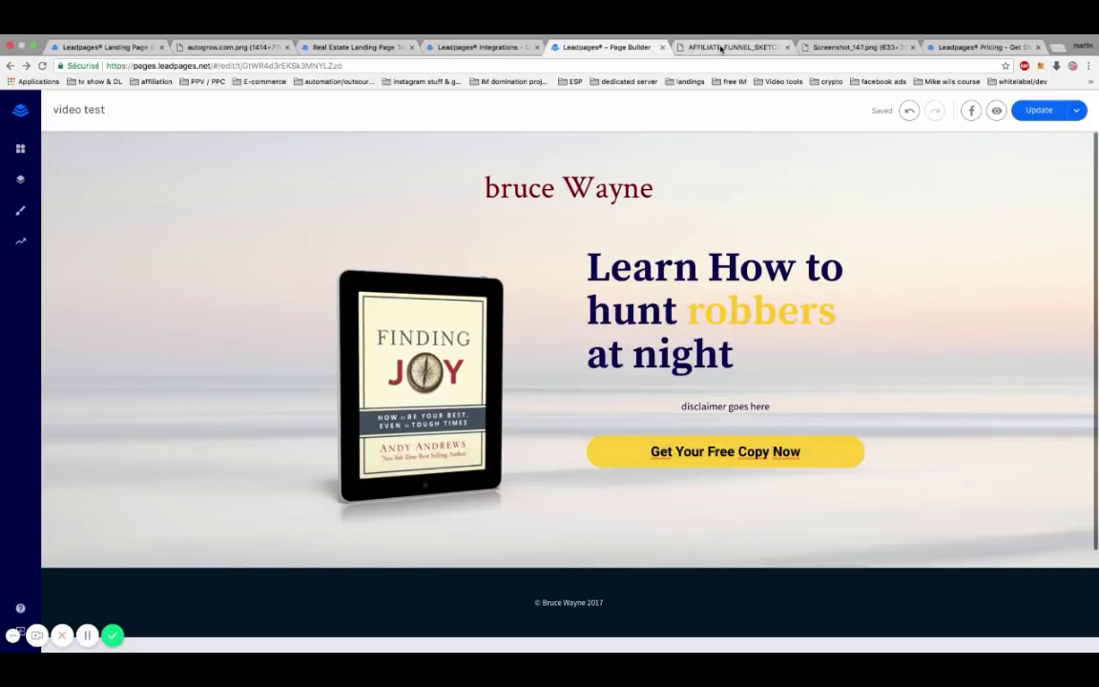
click(721, 48)
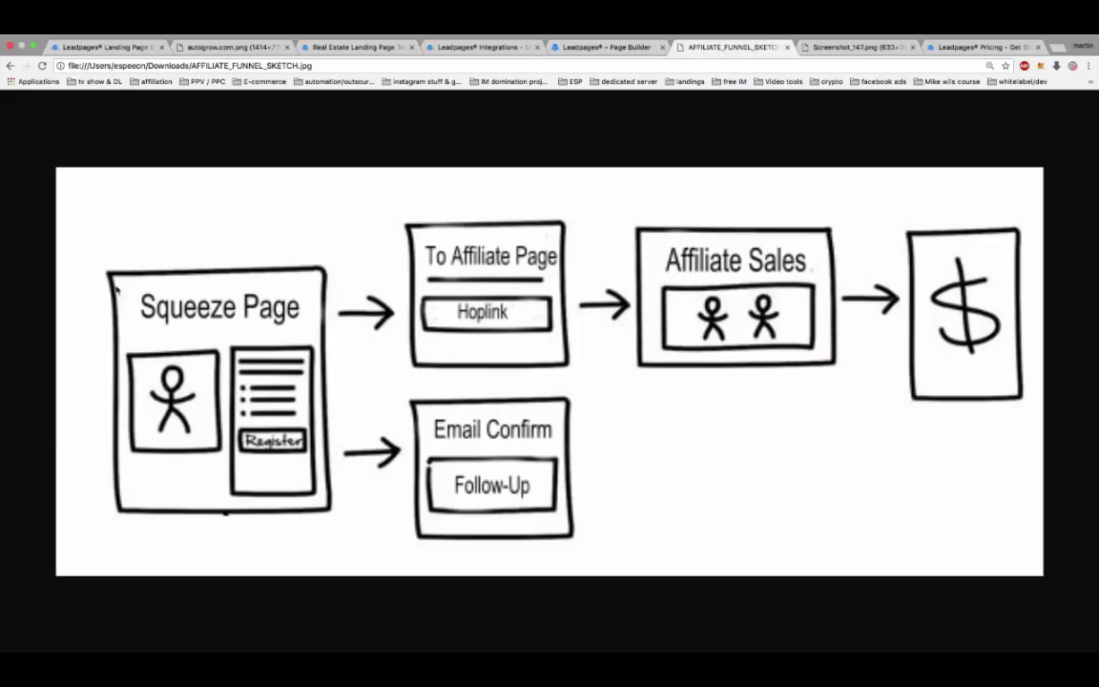